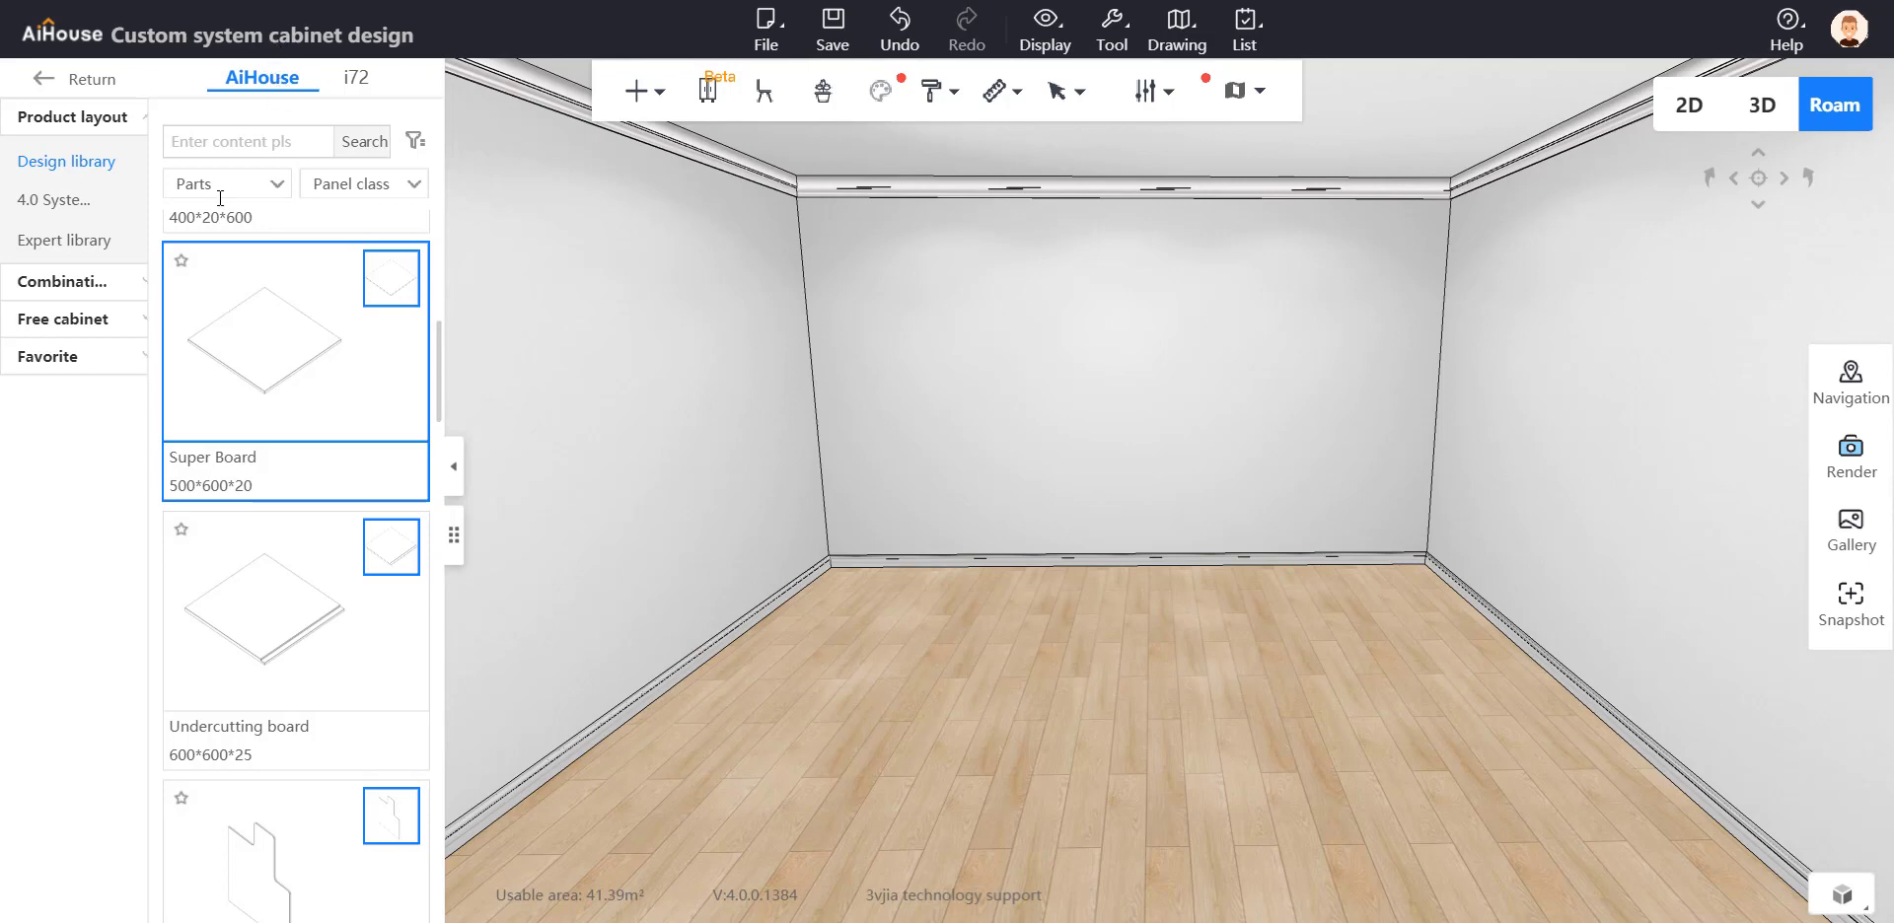
# Step: Find the four corners adjustable arc table panel in the parts library and place it on the room floor
pyautogui.scroll(-5, 306, 656)
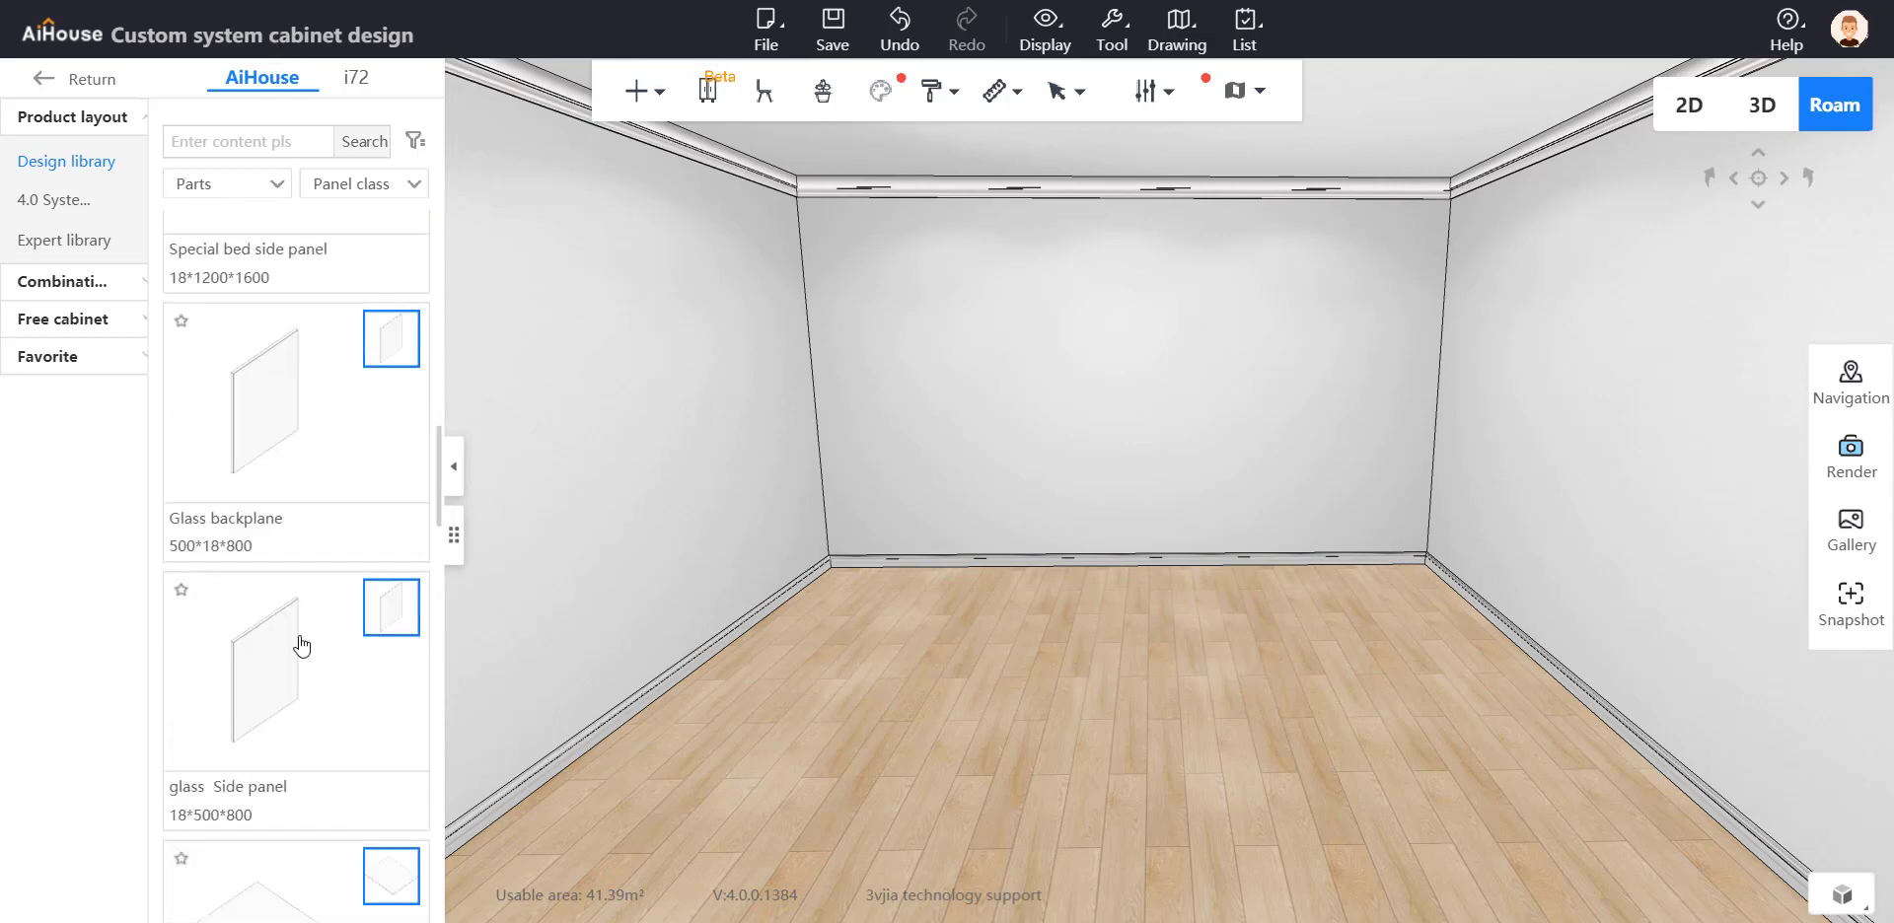
pyautogui.scroll(5, 301, 646)
pyautogui.scroll(-6, 299, 580)
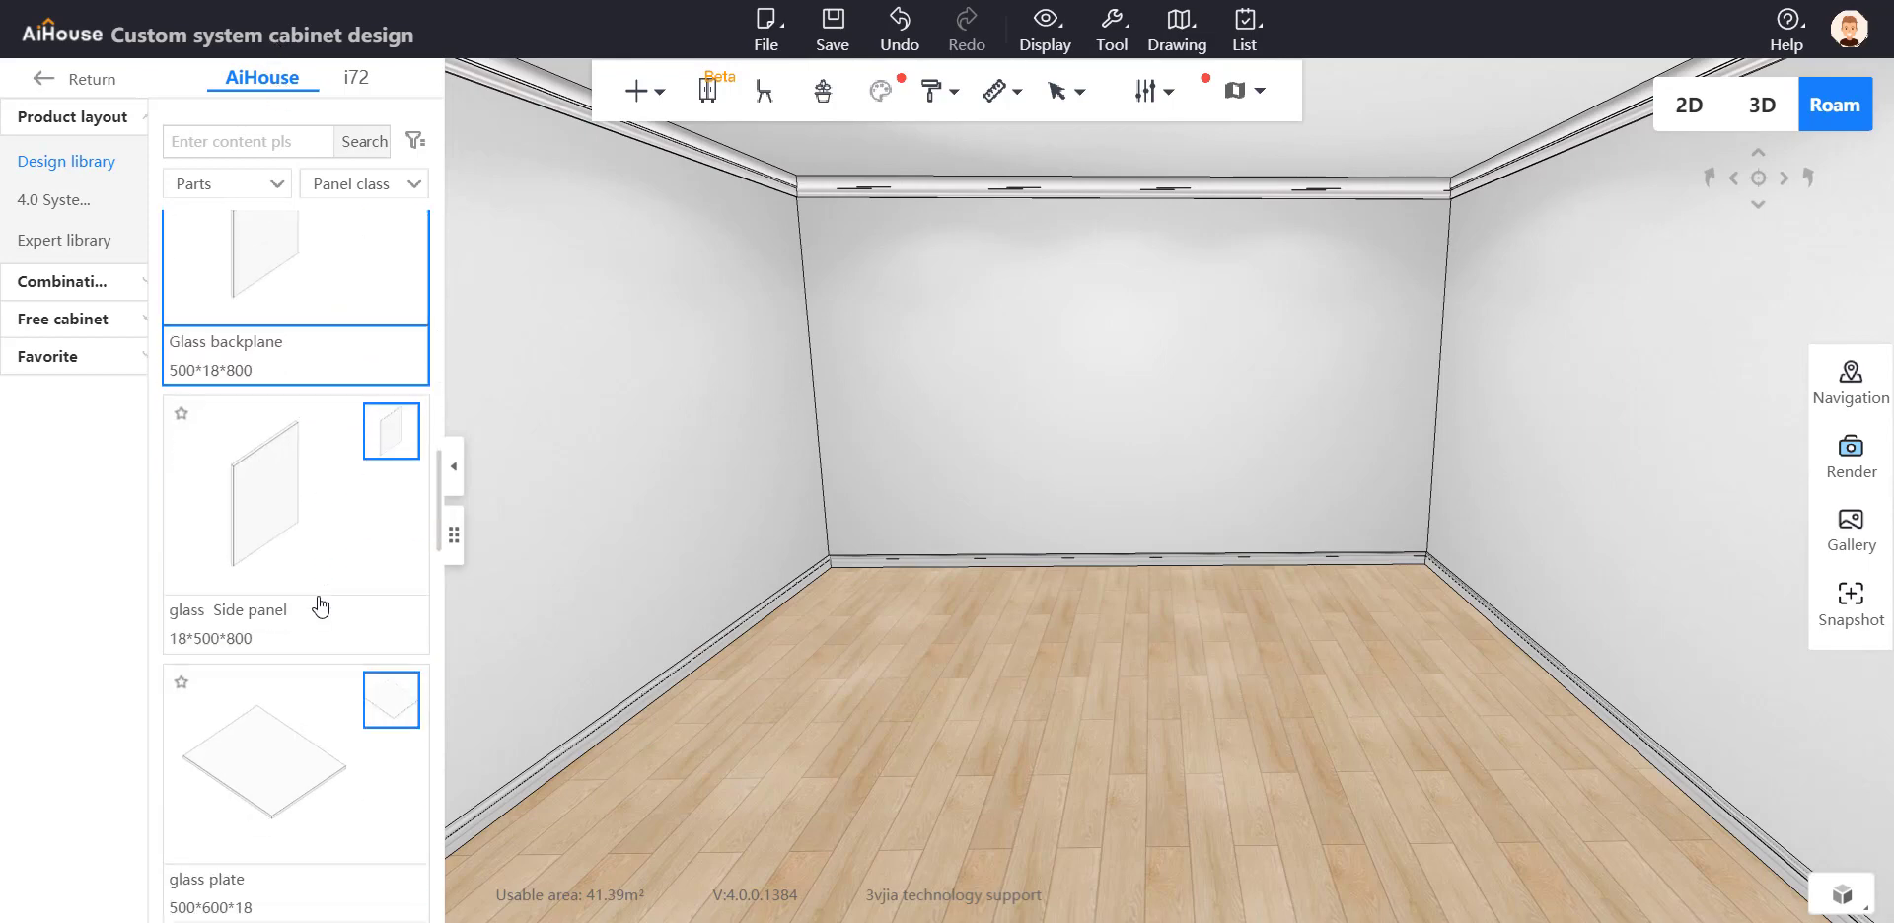
pyautogui.scroll(-5, 316, 602)
pyautogui.scroll(-5, 311, 592)
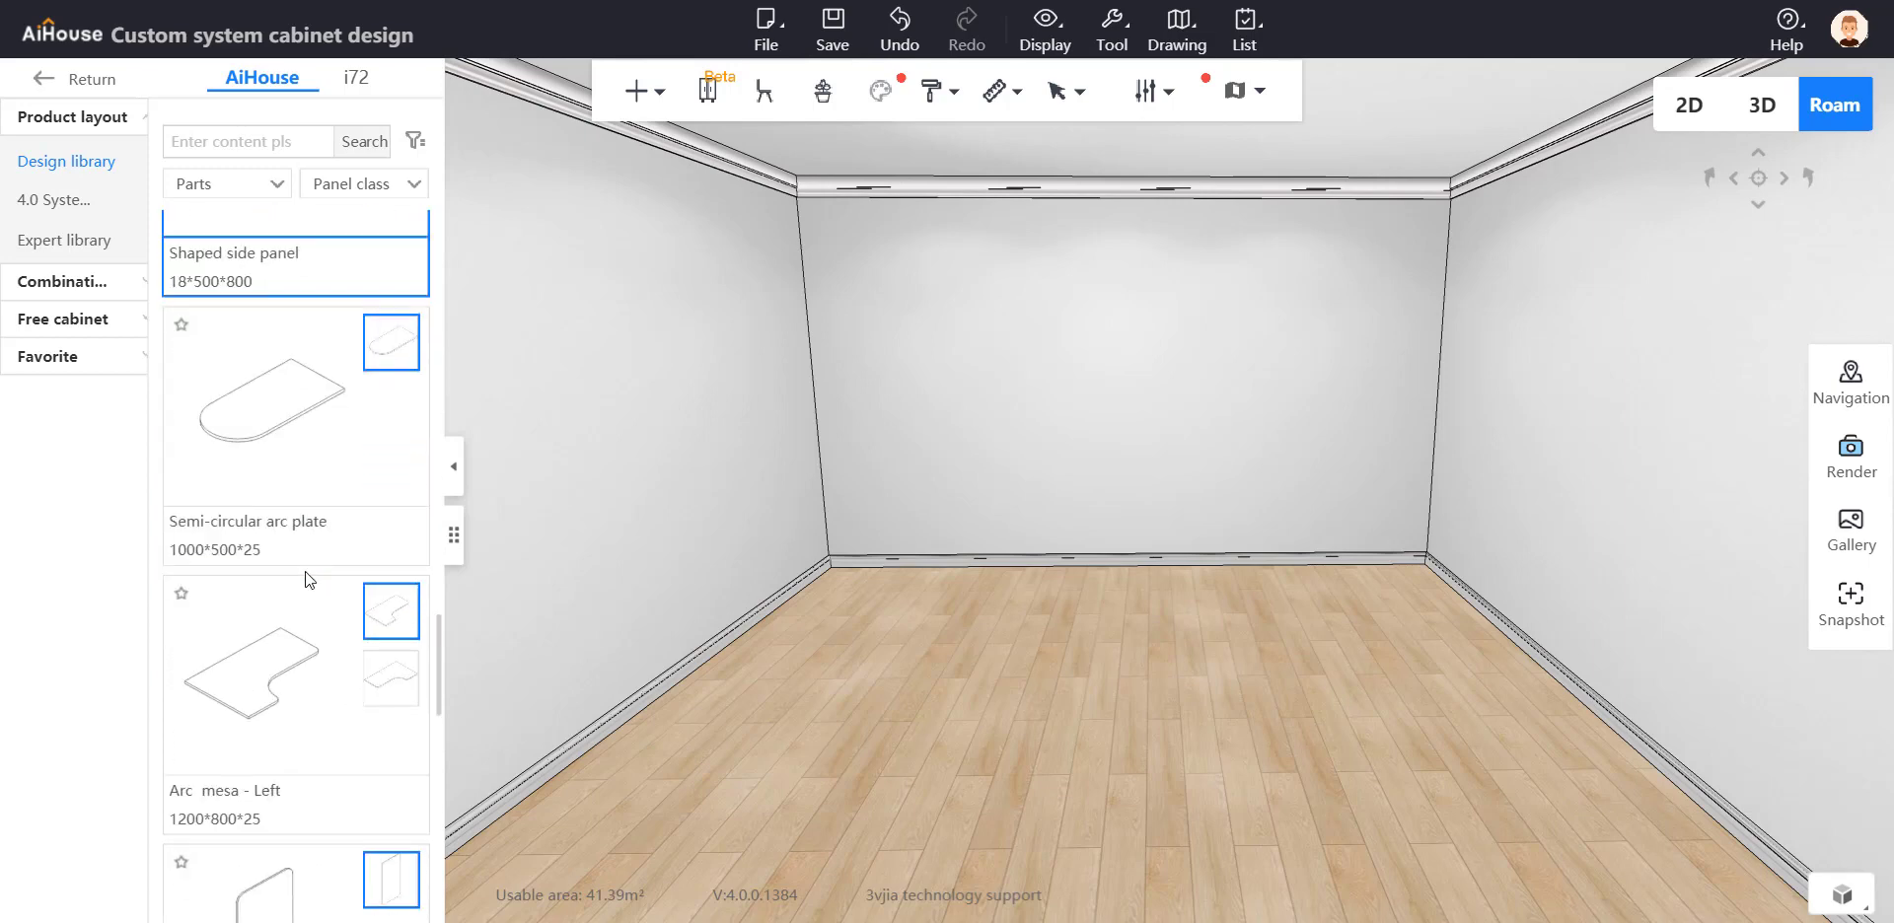
pyautogui.scroll(-5, 306, 580)
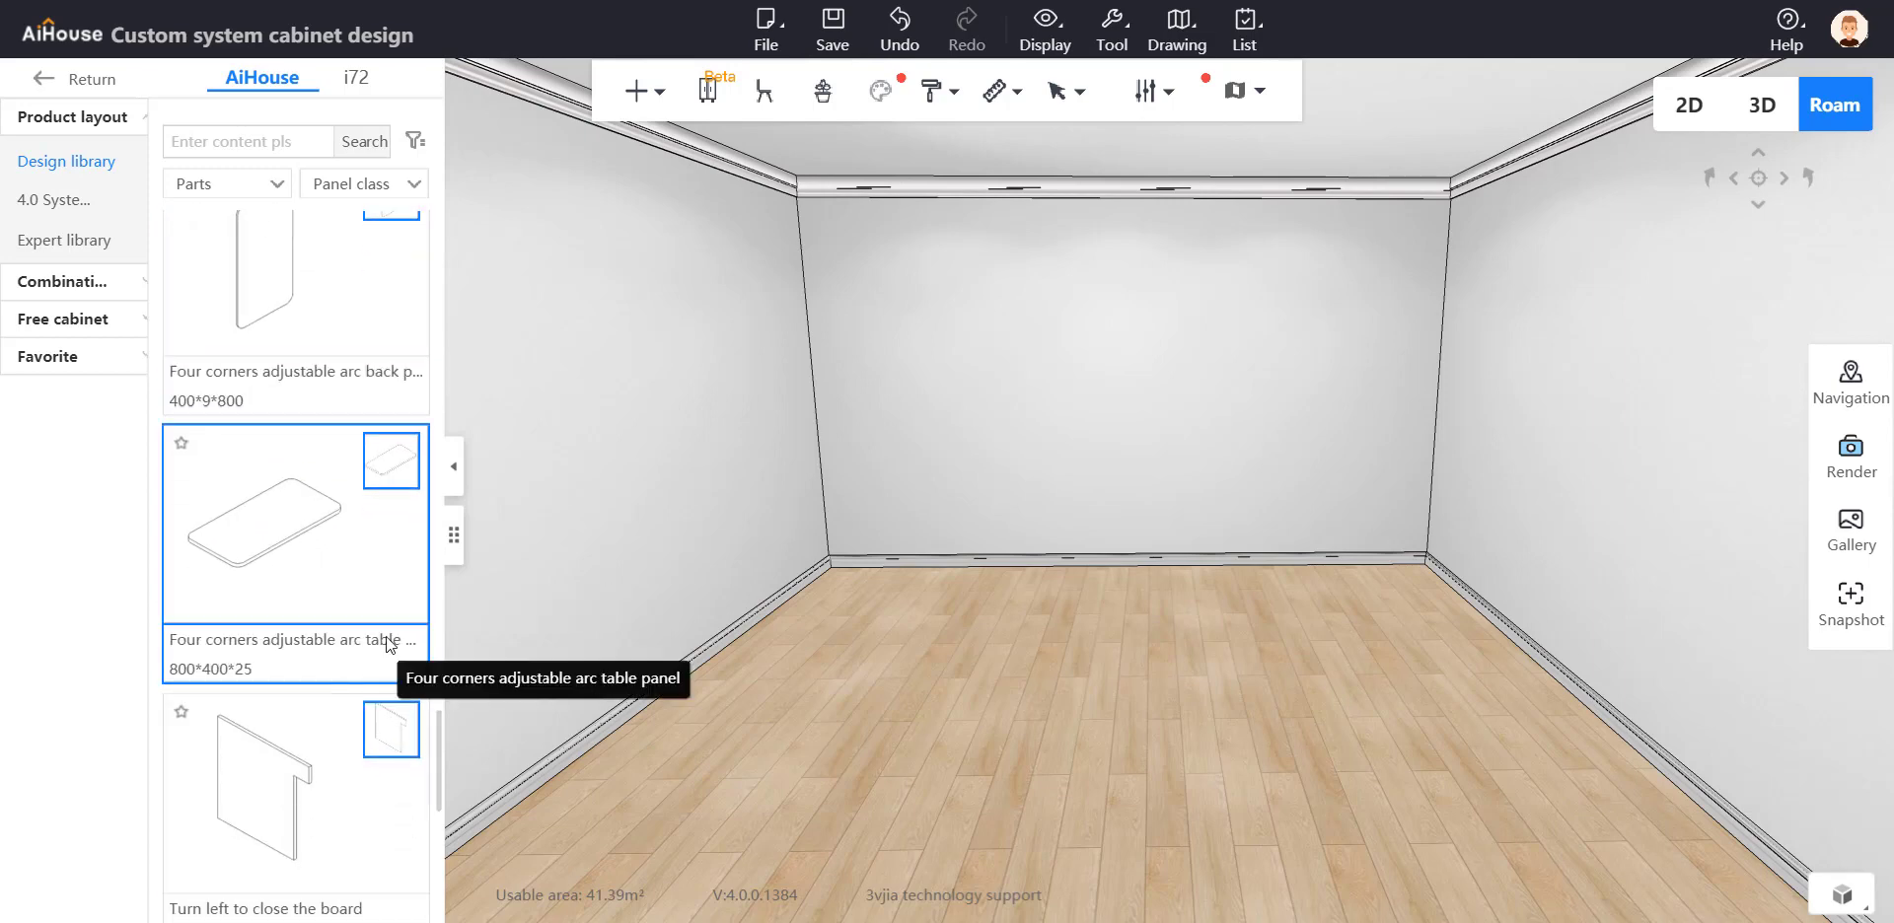
pyautogui.scroll(5, 256, 414)
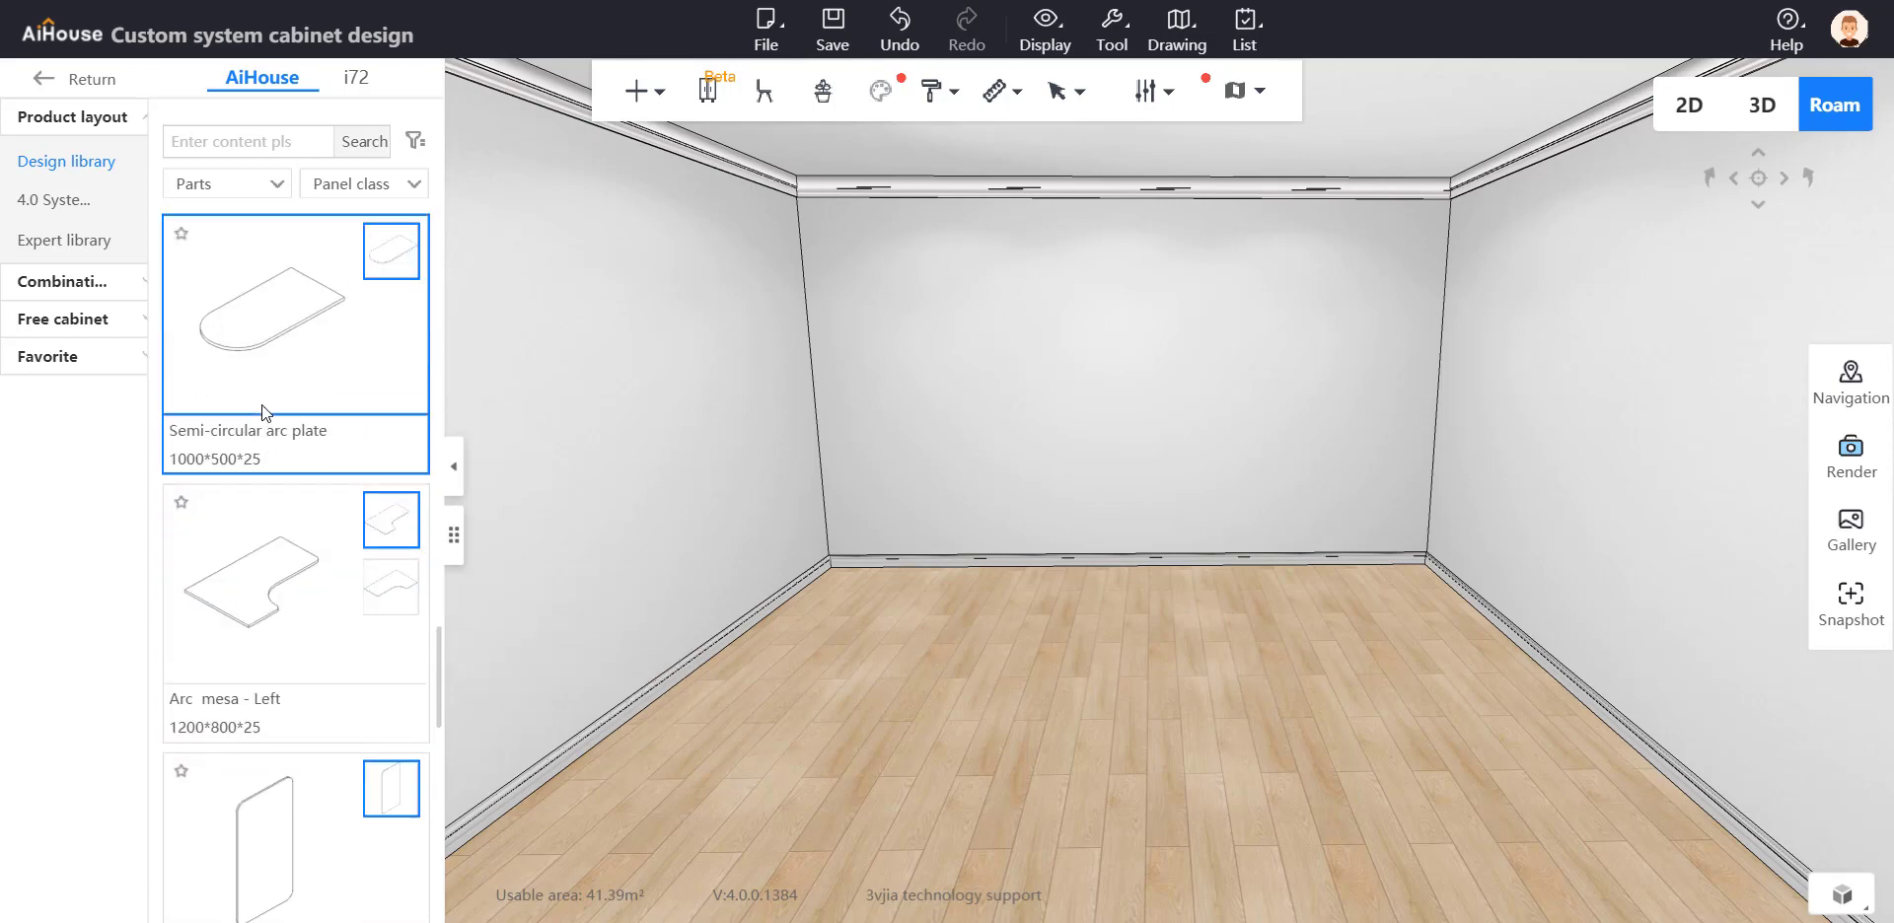
pyautogui.scroll(-5, 264, 414)
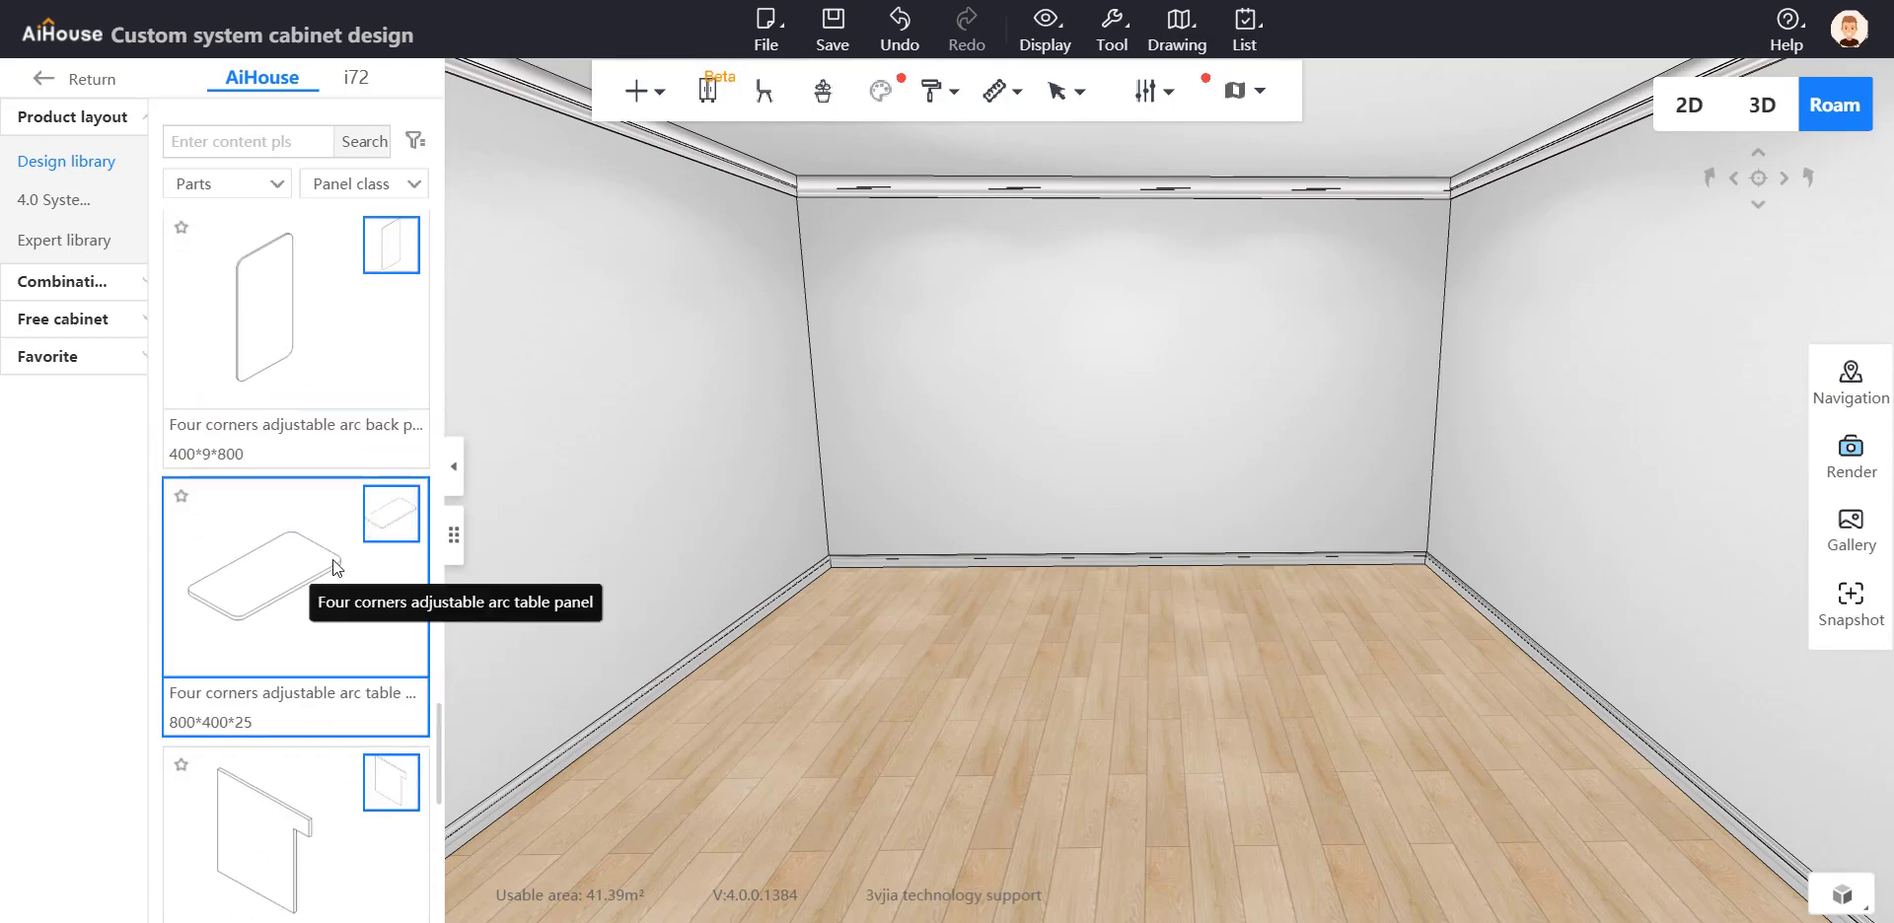
pyautogui.click(338, 583)
pyautogui.click(987, 659)
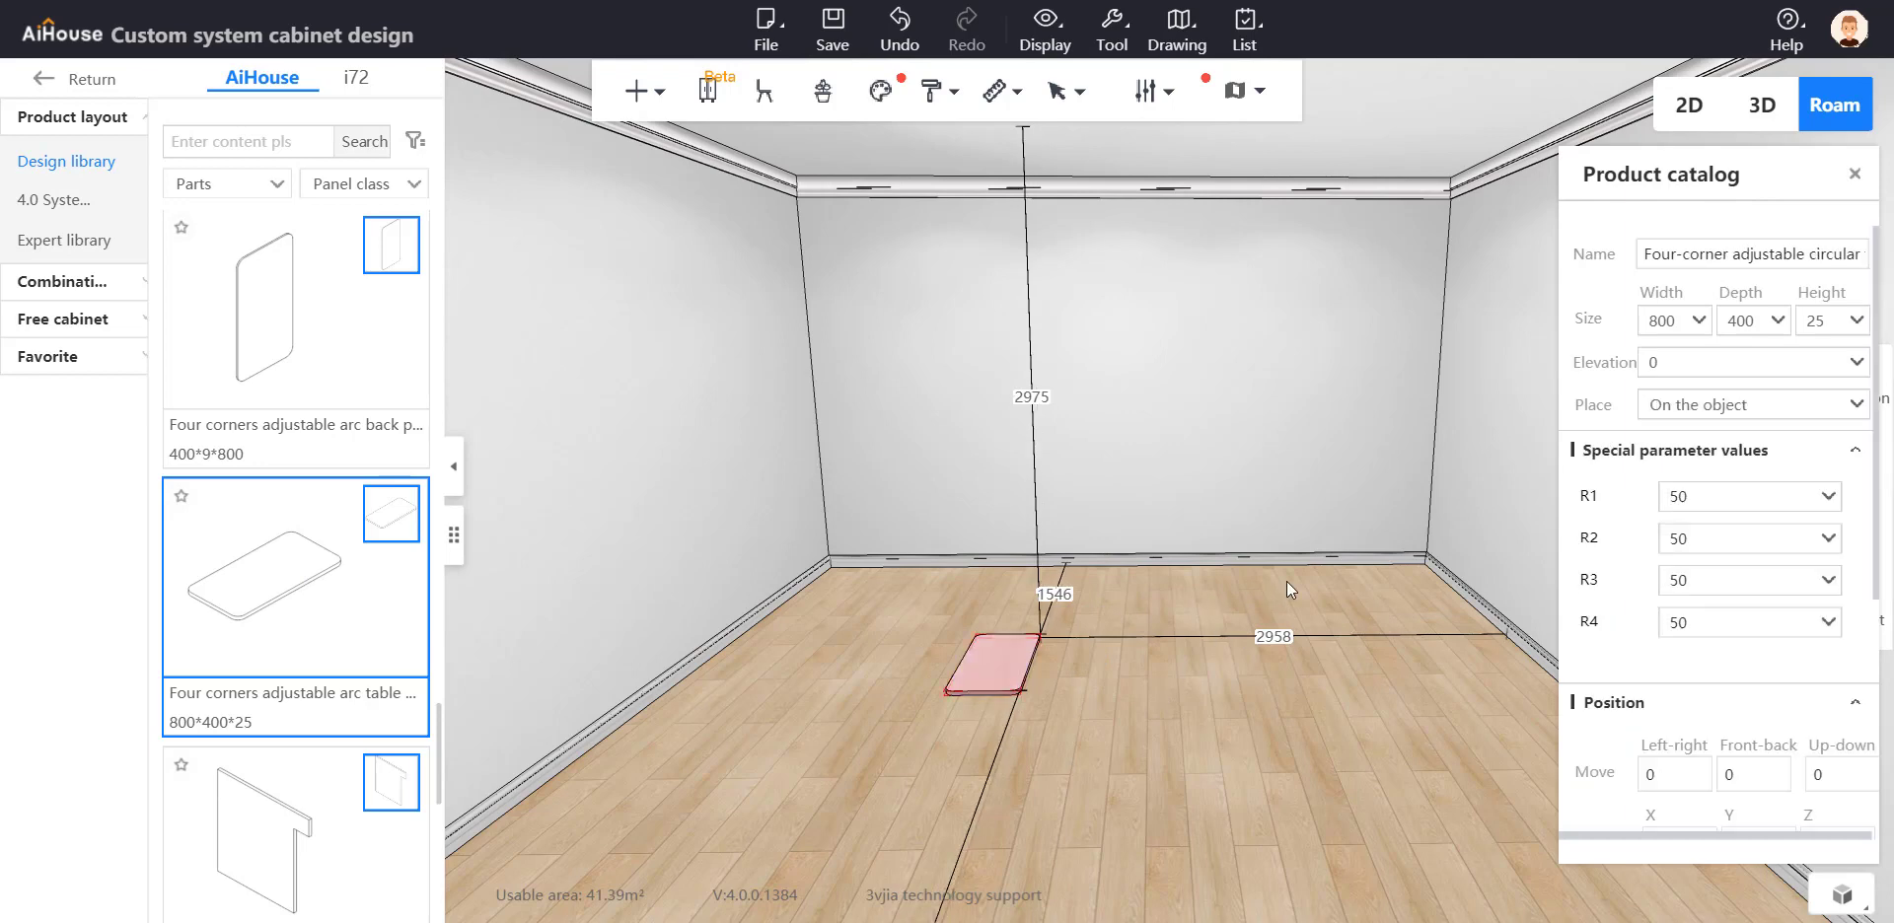
# Step: Set the placed panel's width to 2000 and its depth to 800
pyautogui.click(1684, 315)
pyautogui.write('2000')
pyautogui.press('Return')
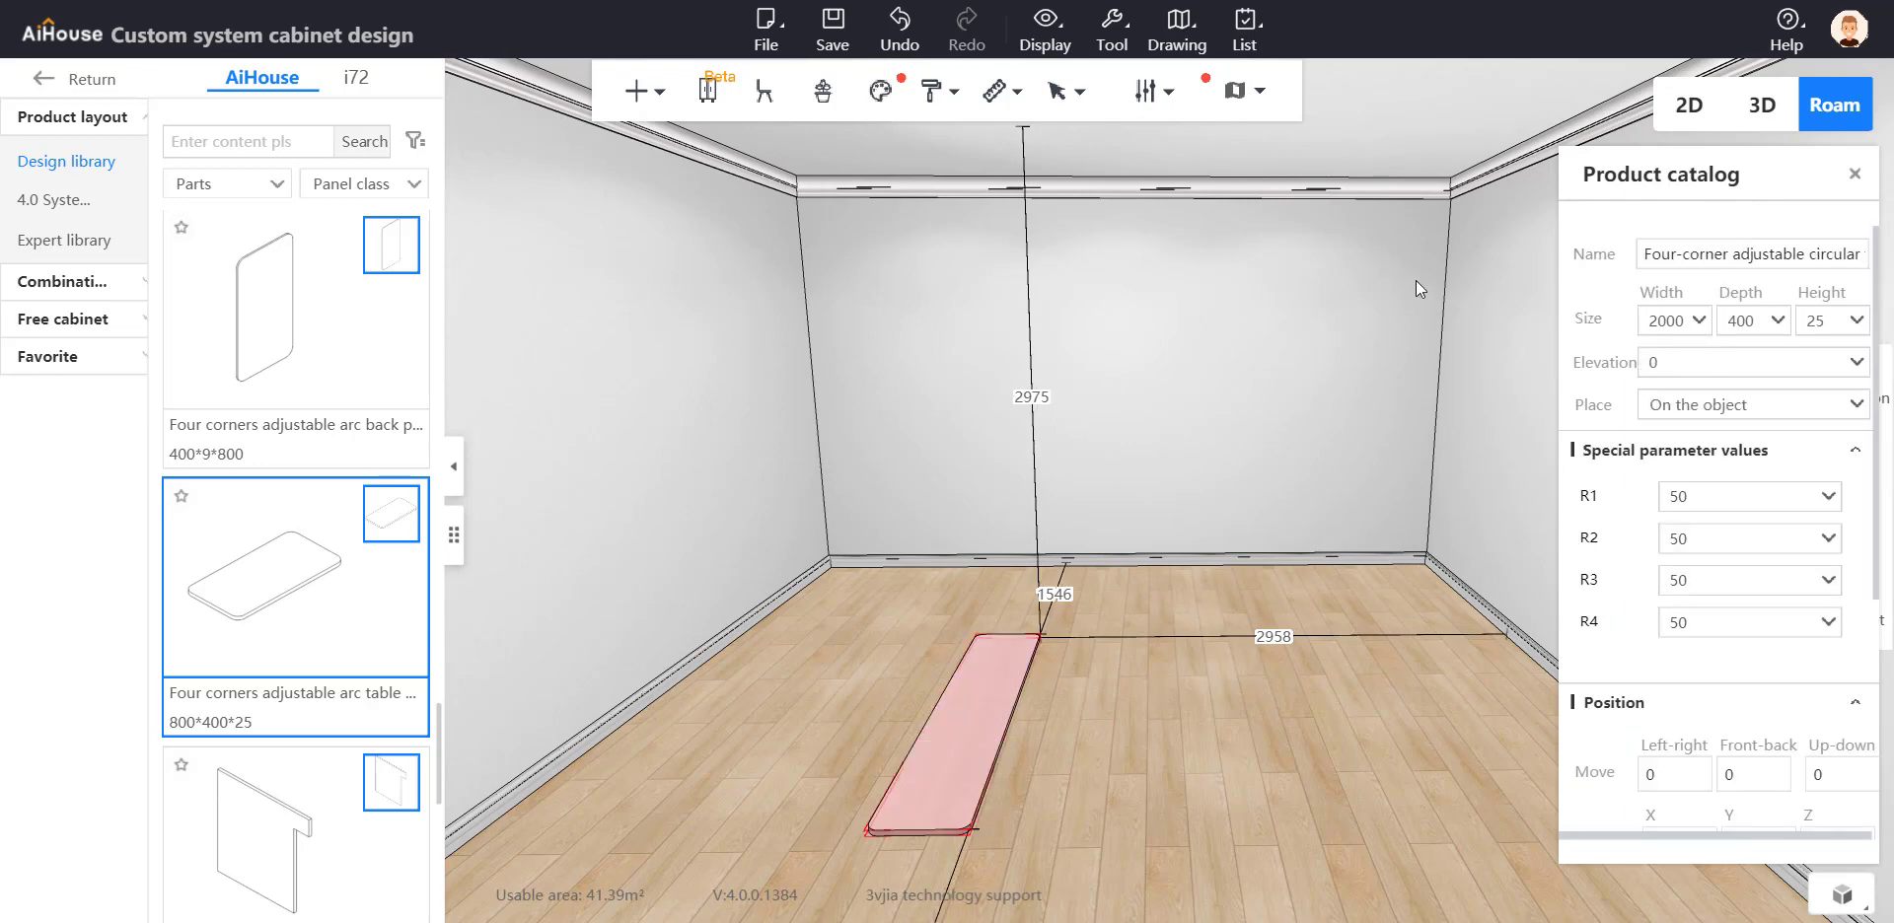
pyautogui.click(1731, 321)
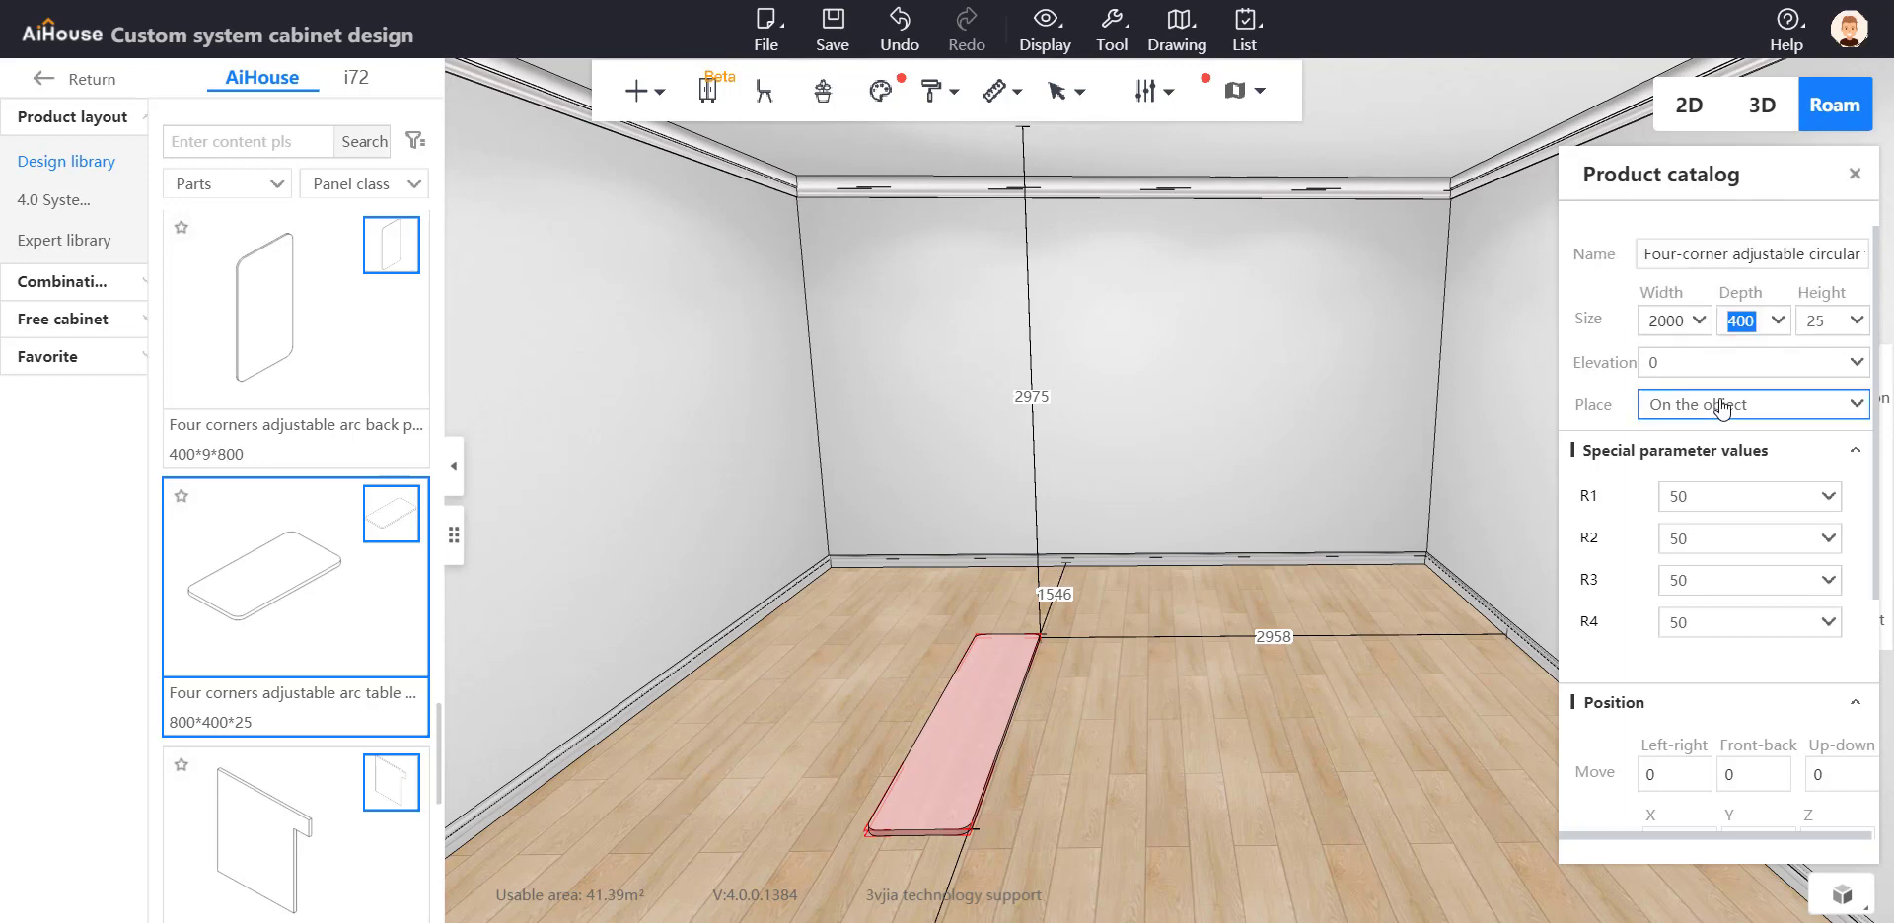
pyautogui.write('800')
pyautogui.press('Return')
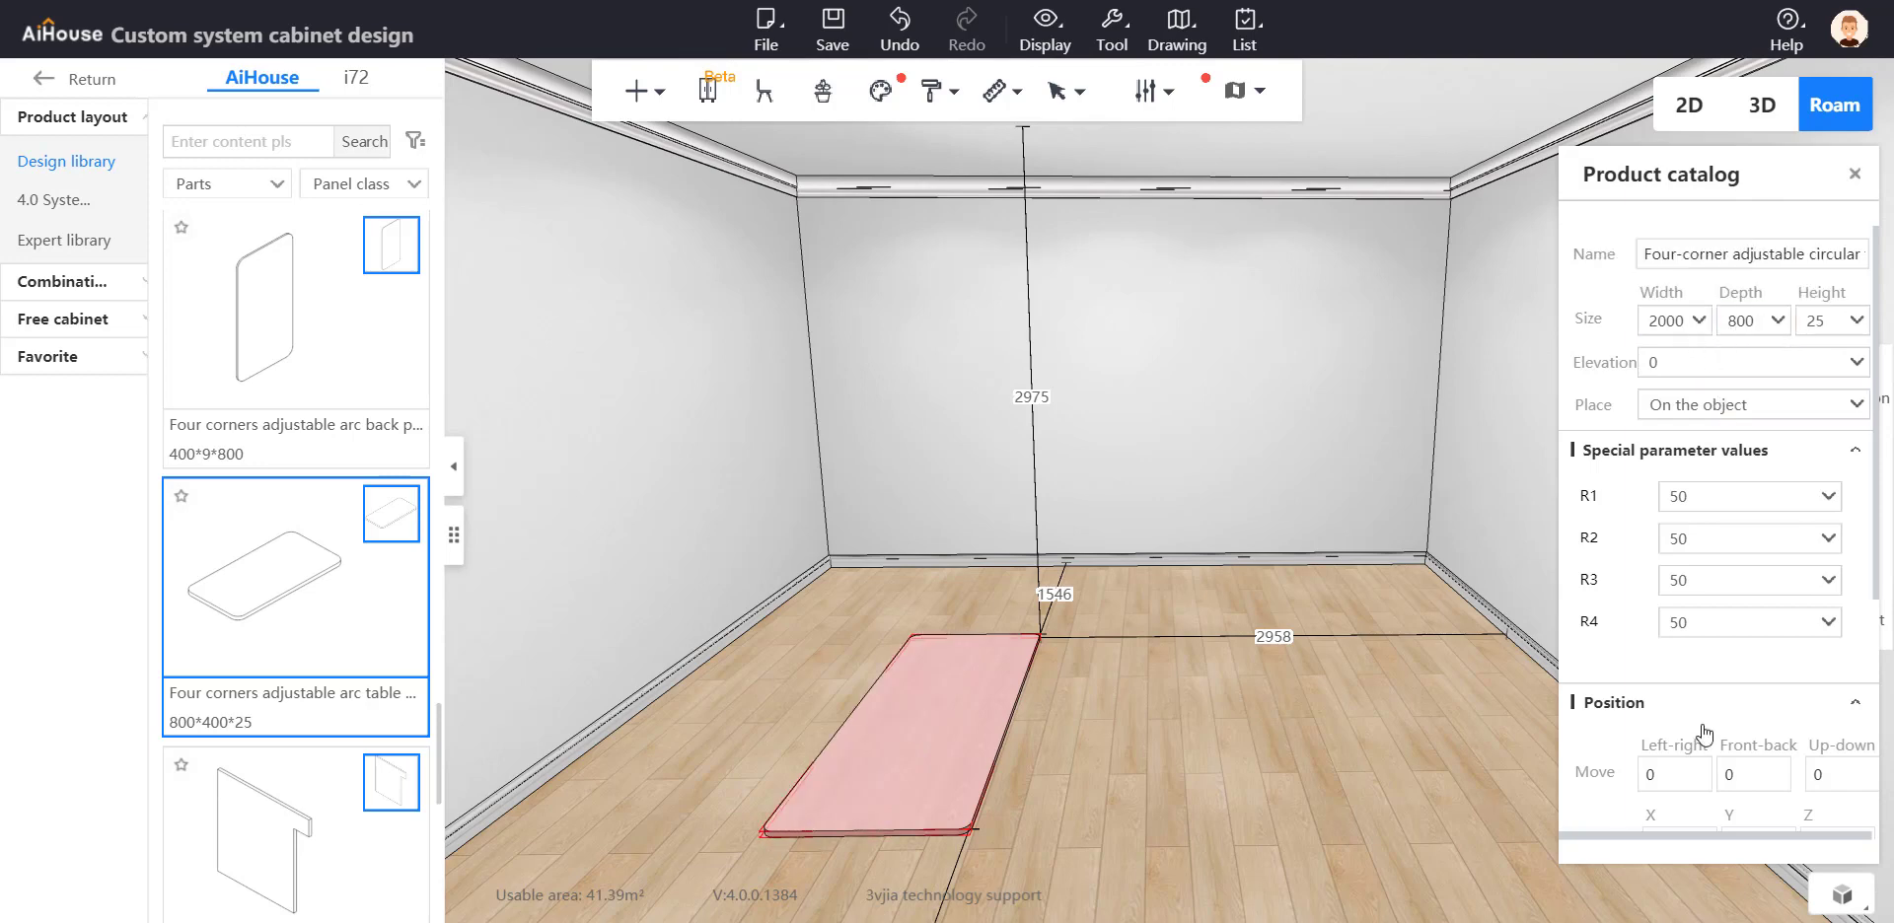
# Step: Set the panel's corner radii R1, R2, R3 and R4 to 0 and deselect it
pyautogui.click(1716, 499)
pyautogui.write('0')
pyautogui.moveTo(1322, 593); pyautogui.dragTo(1228, 744)
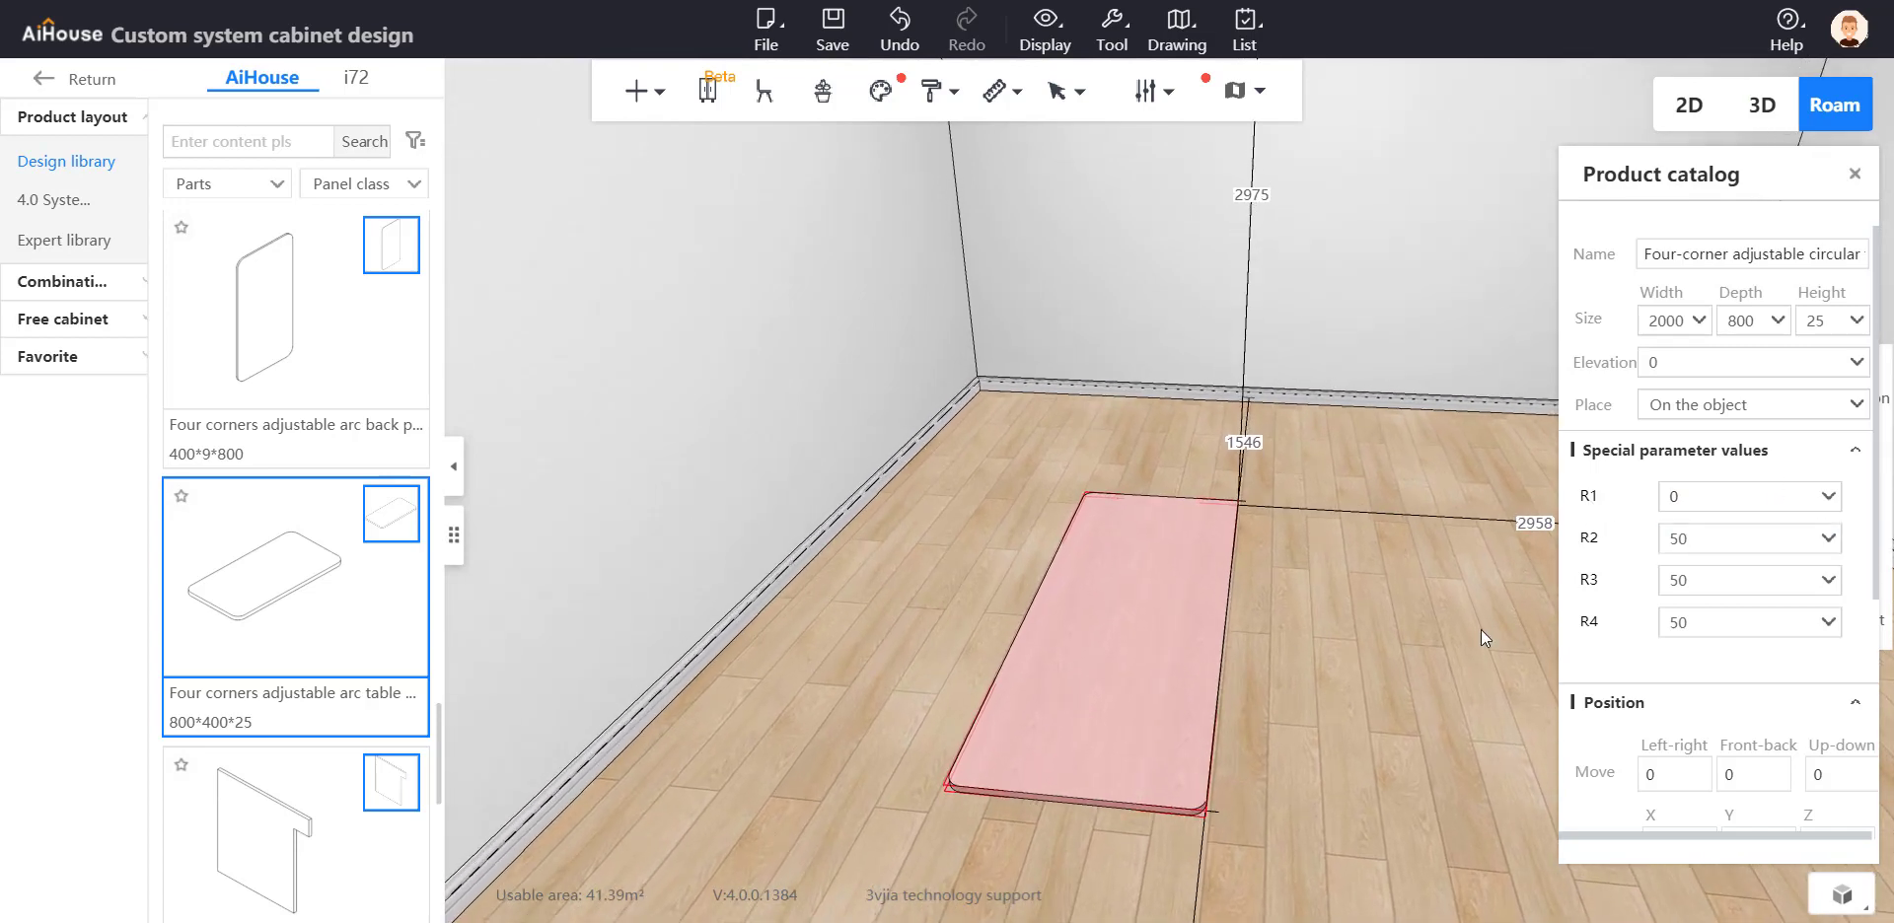
pyautogui.click(1725, 541)
pyautogui.press('BackSpace')
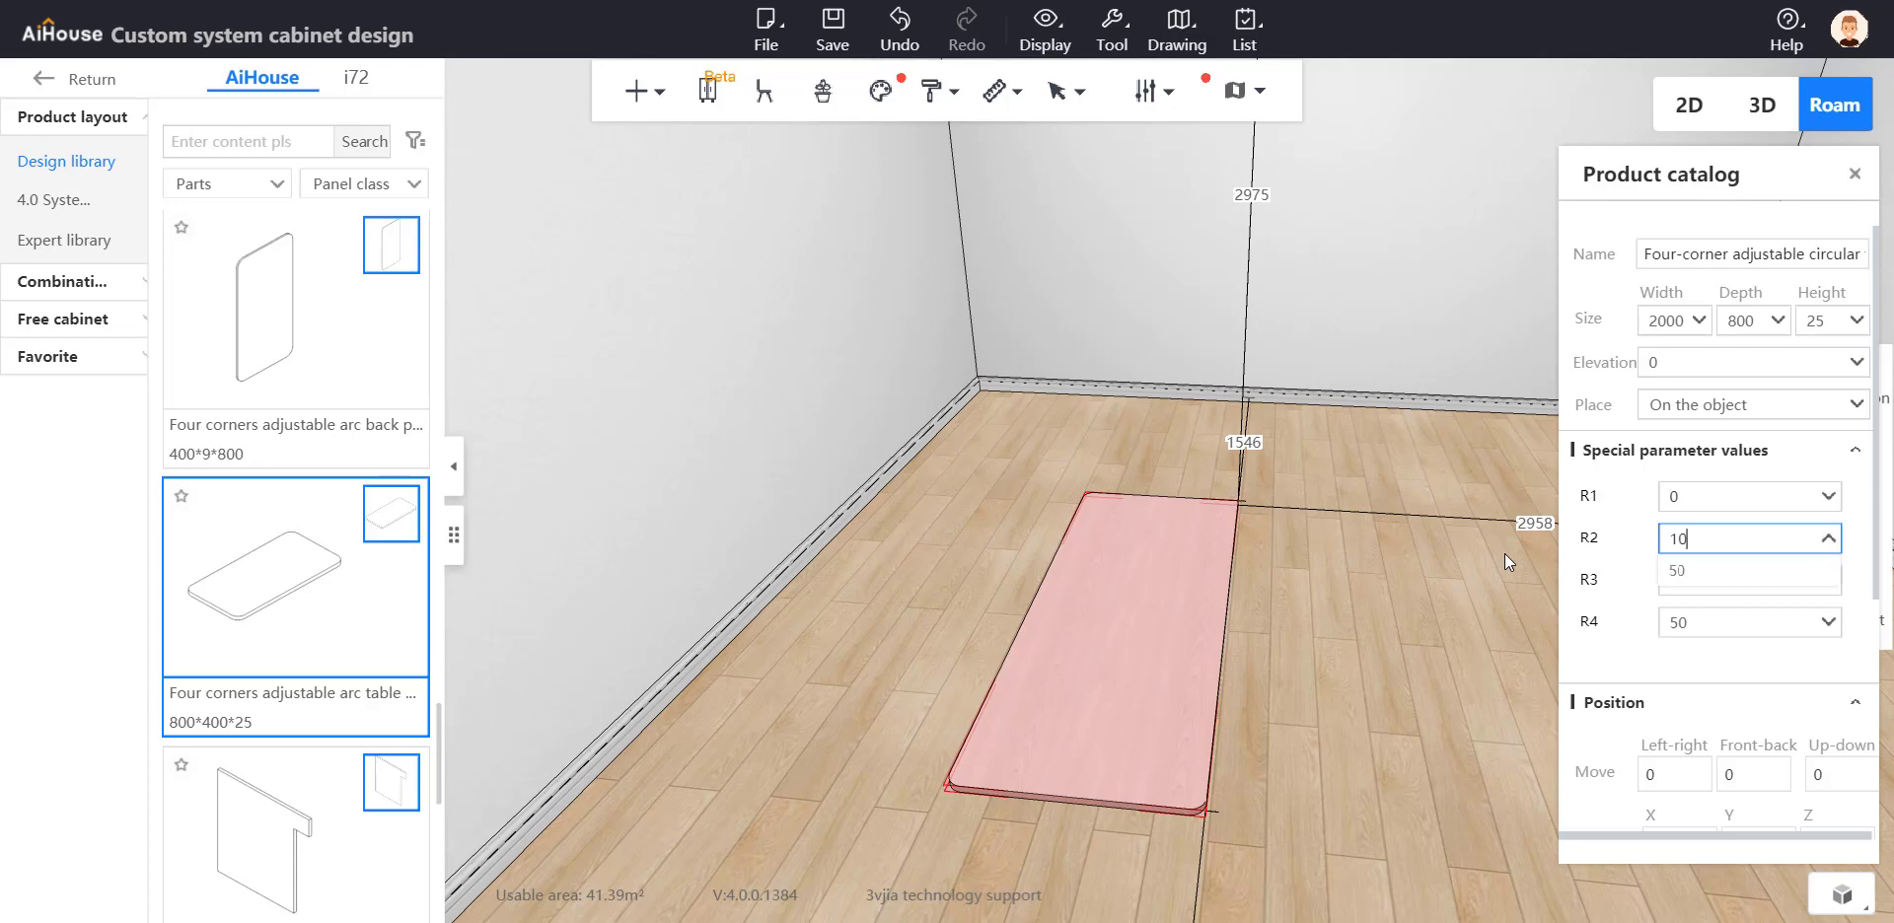
pyautogui.write('0')
pyautogui.press('Tab')
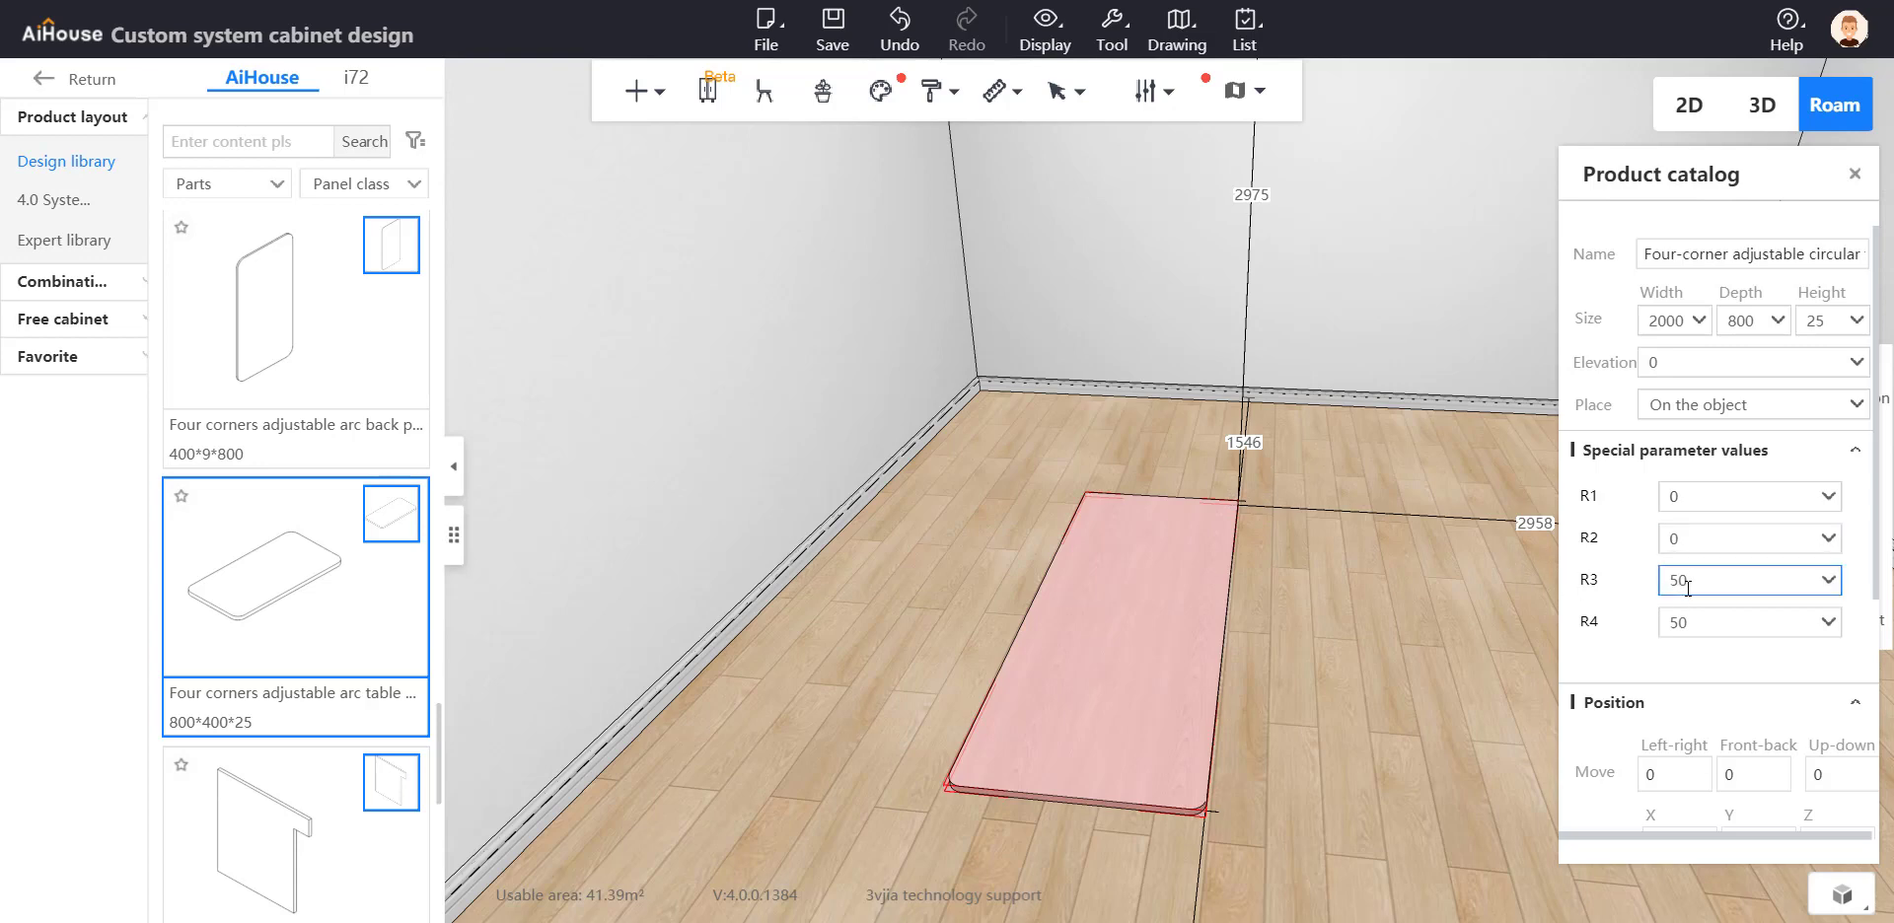
pyautogui.write('0')
pyautogui.press('Tab')
pyautogui.write('0')
pyautogui.click(1349, 590)
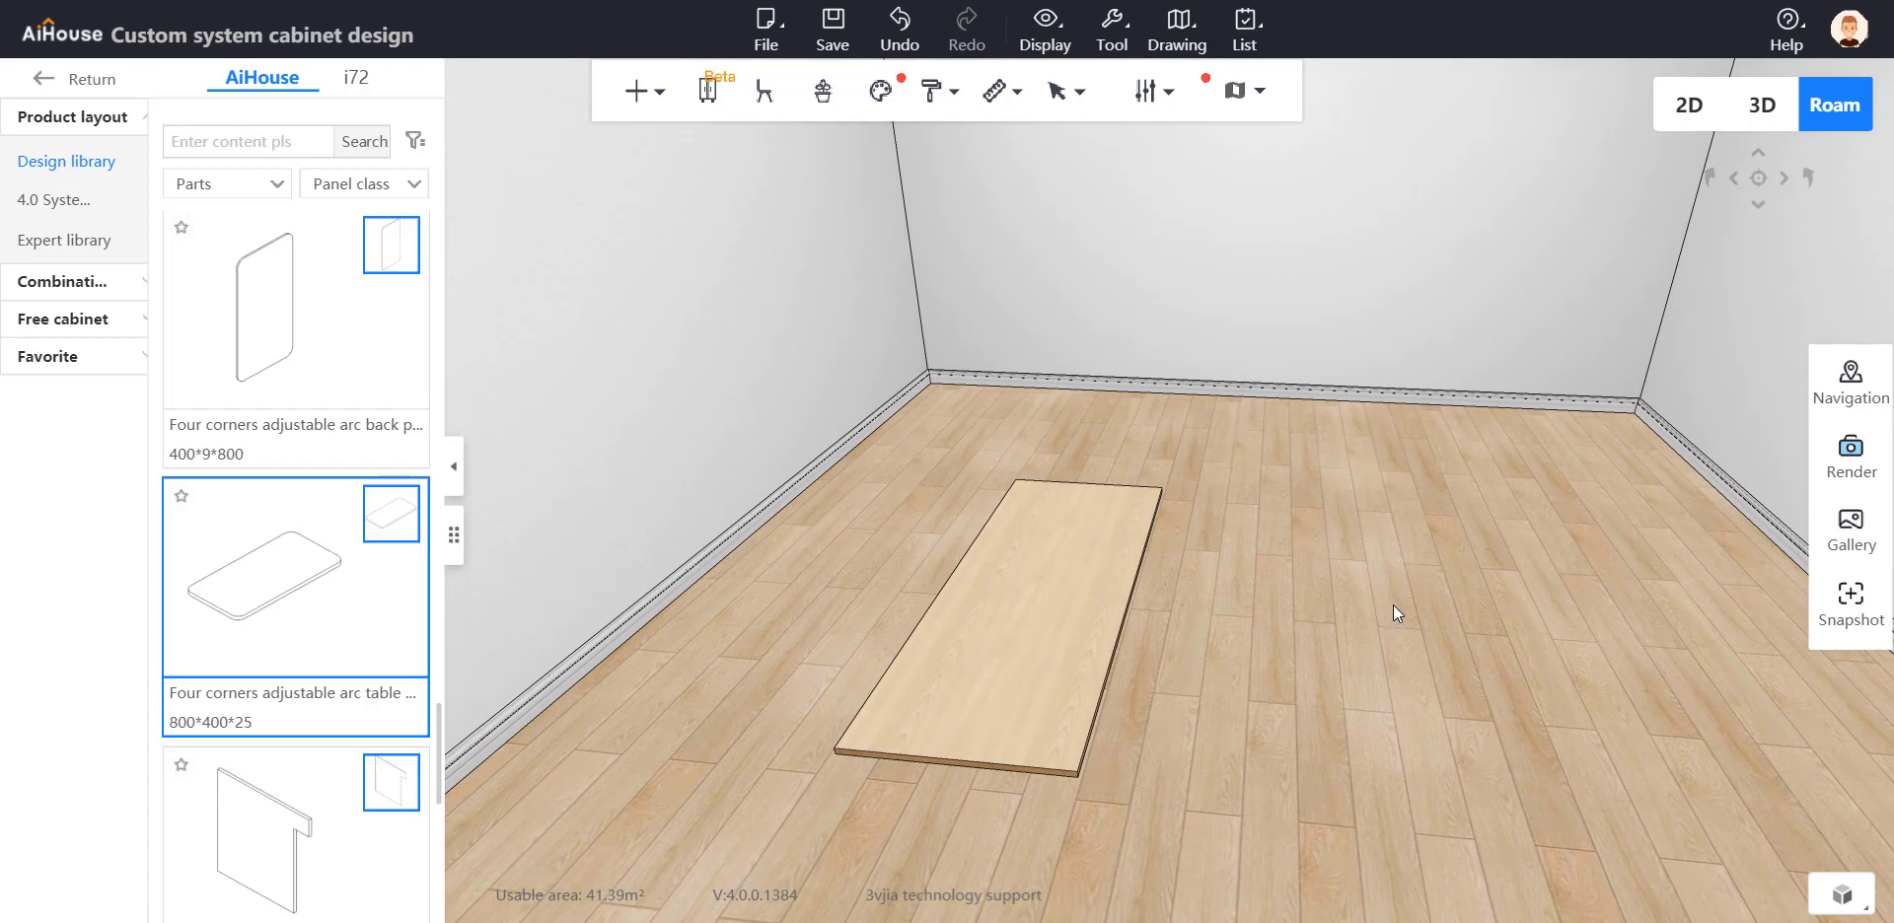
# Step: Select the panel in board selection mode and open it for panel point editing with its full outline in view
pyautogui.press('b')
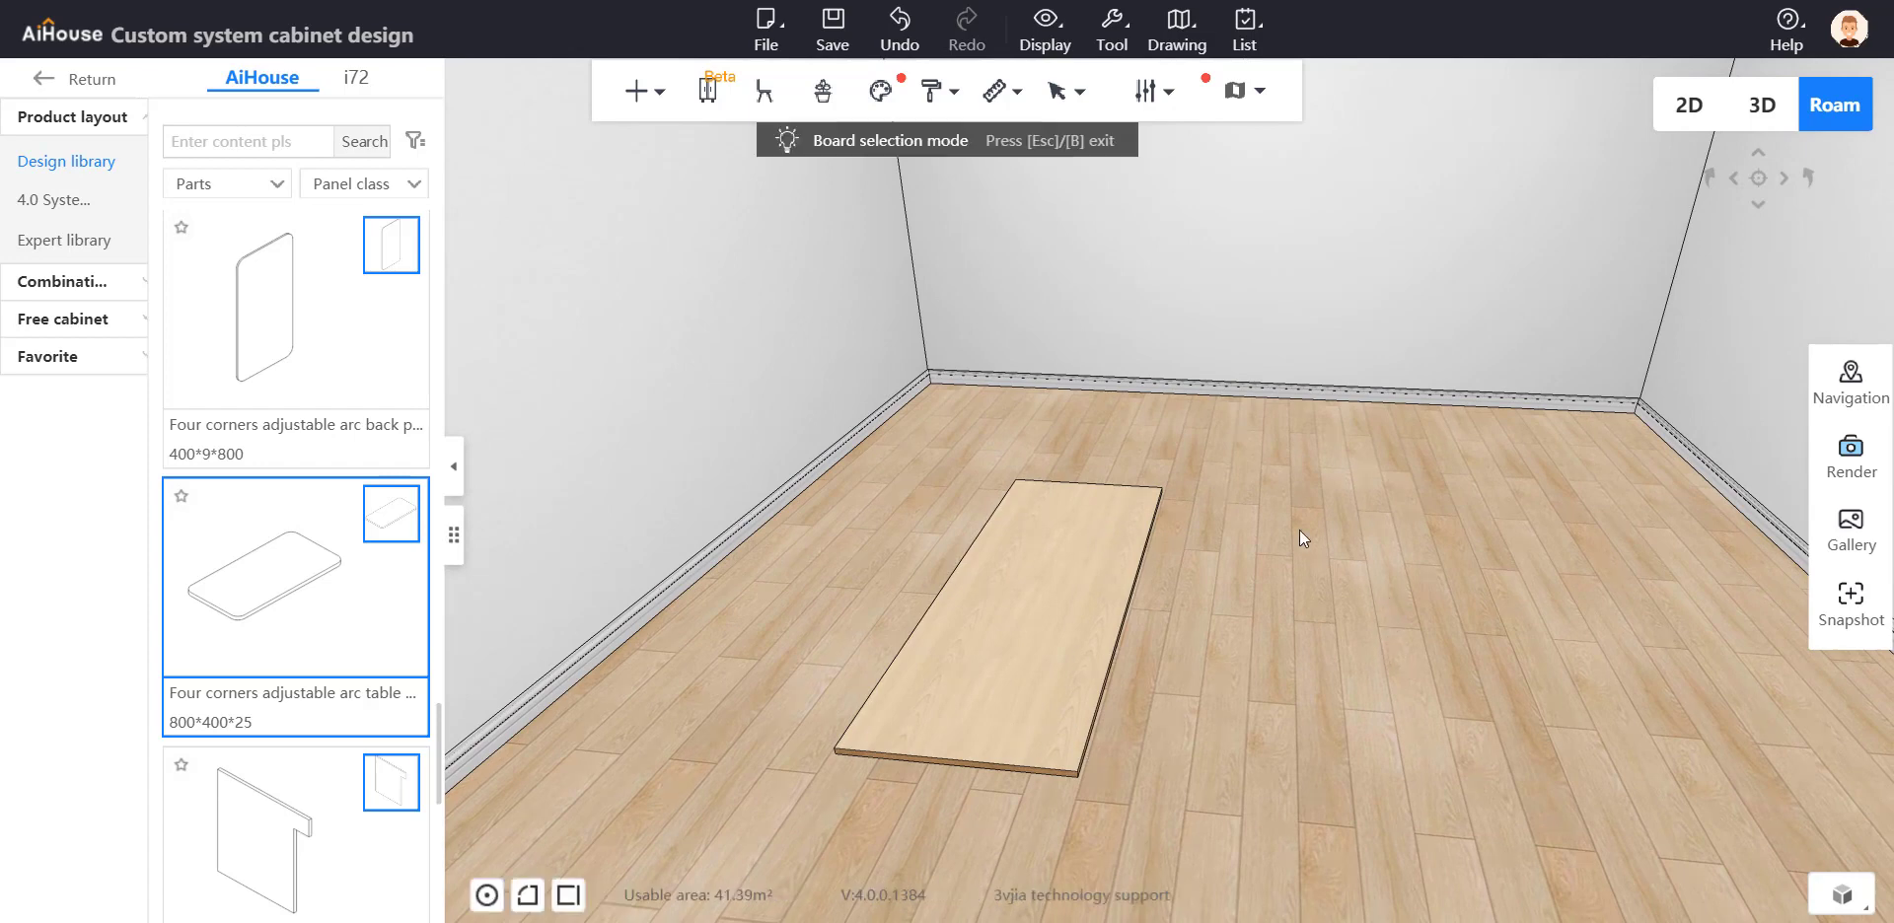
pyautogui.click(1065, 582)
pyautogui.rightClick(1067, 579)
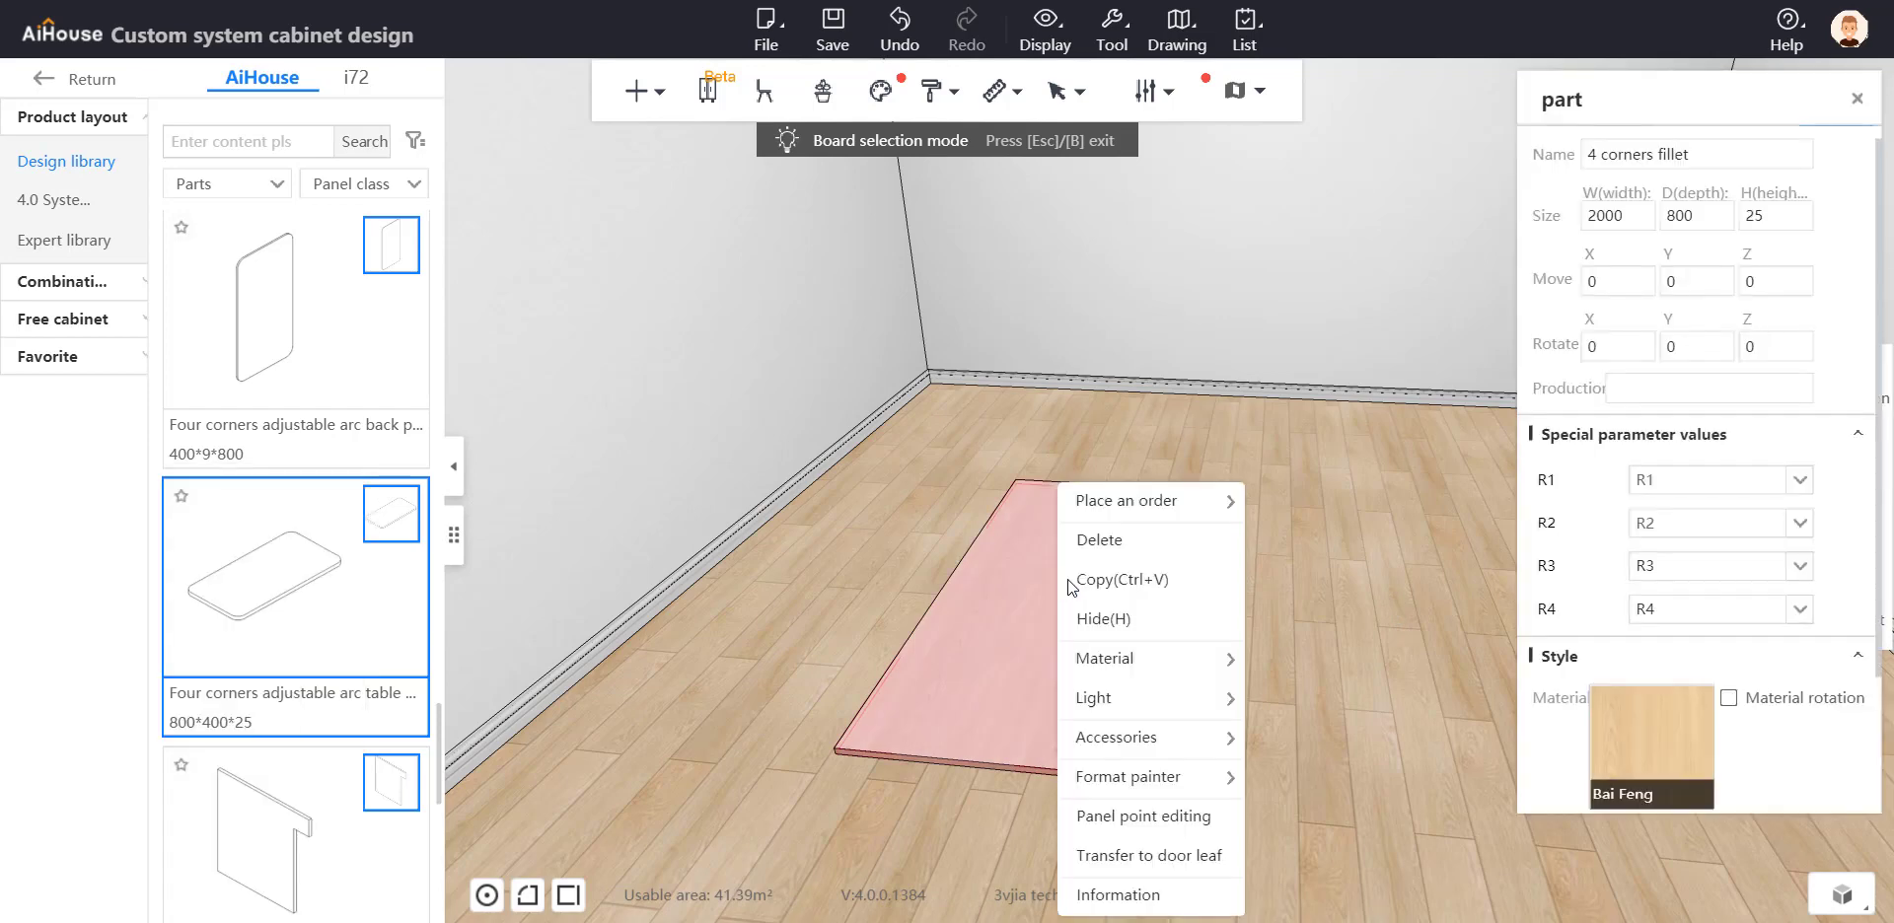
pyautogui.moveTo(1168, 789)
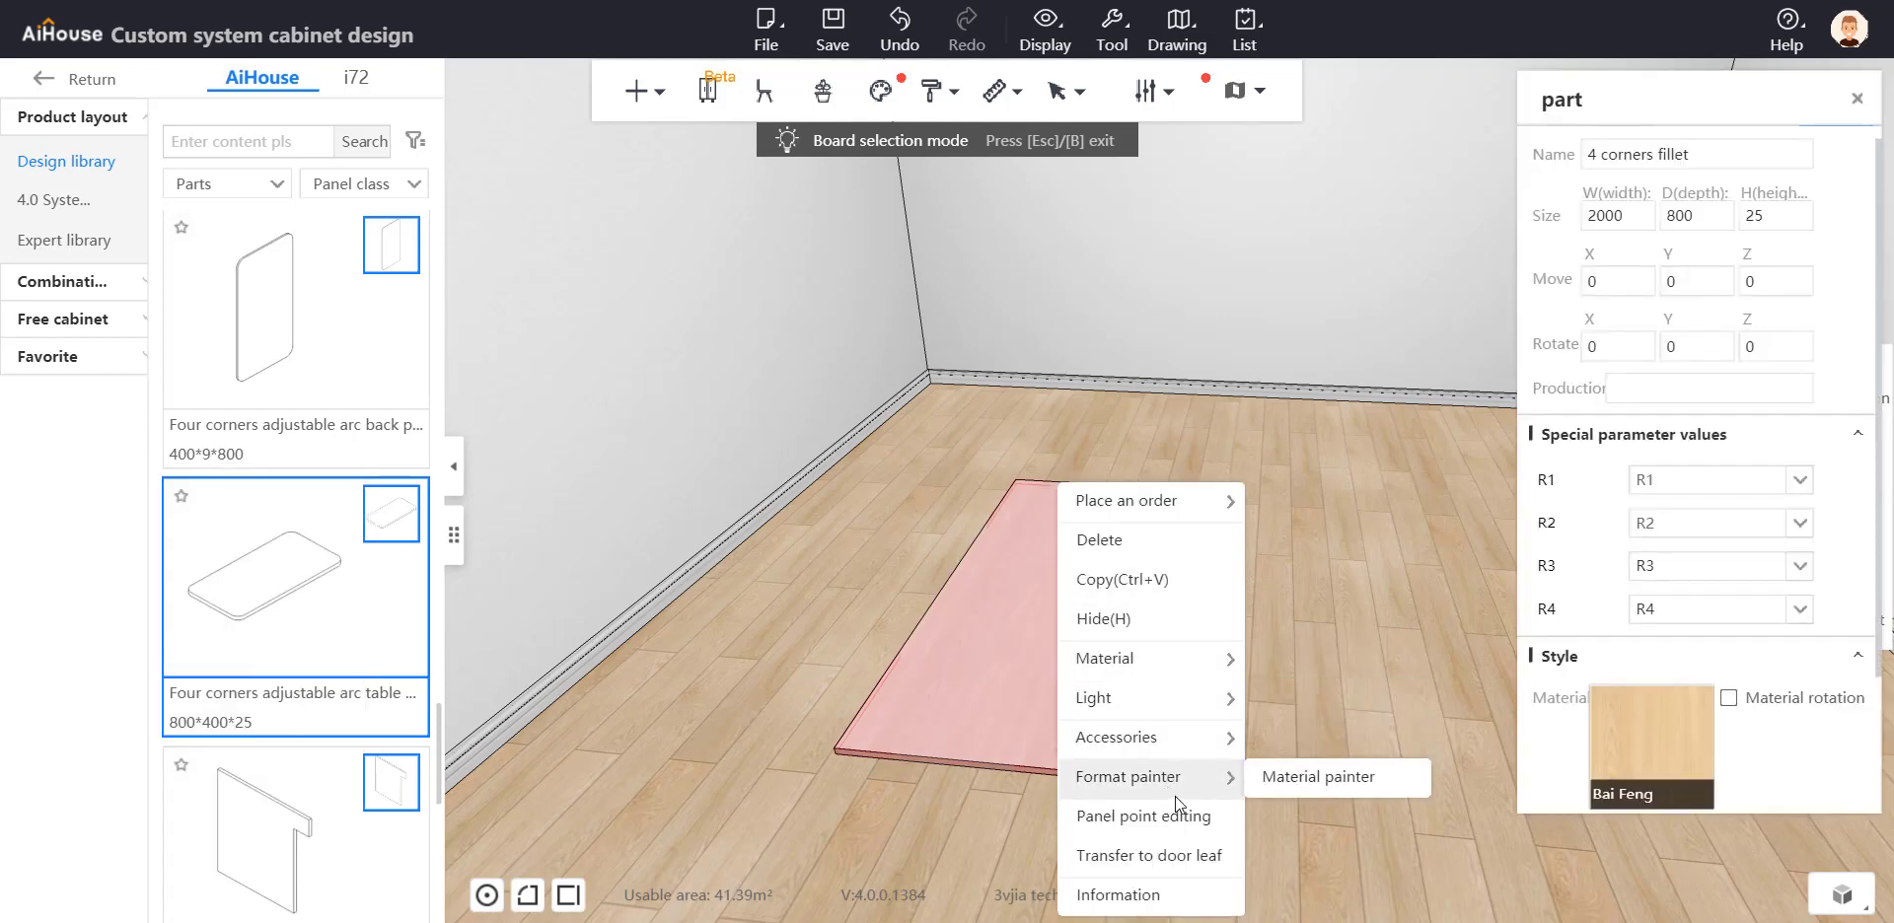
pyautogui.click(1183, 820)
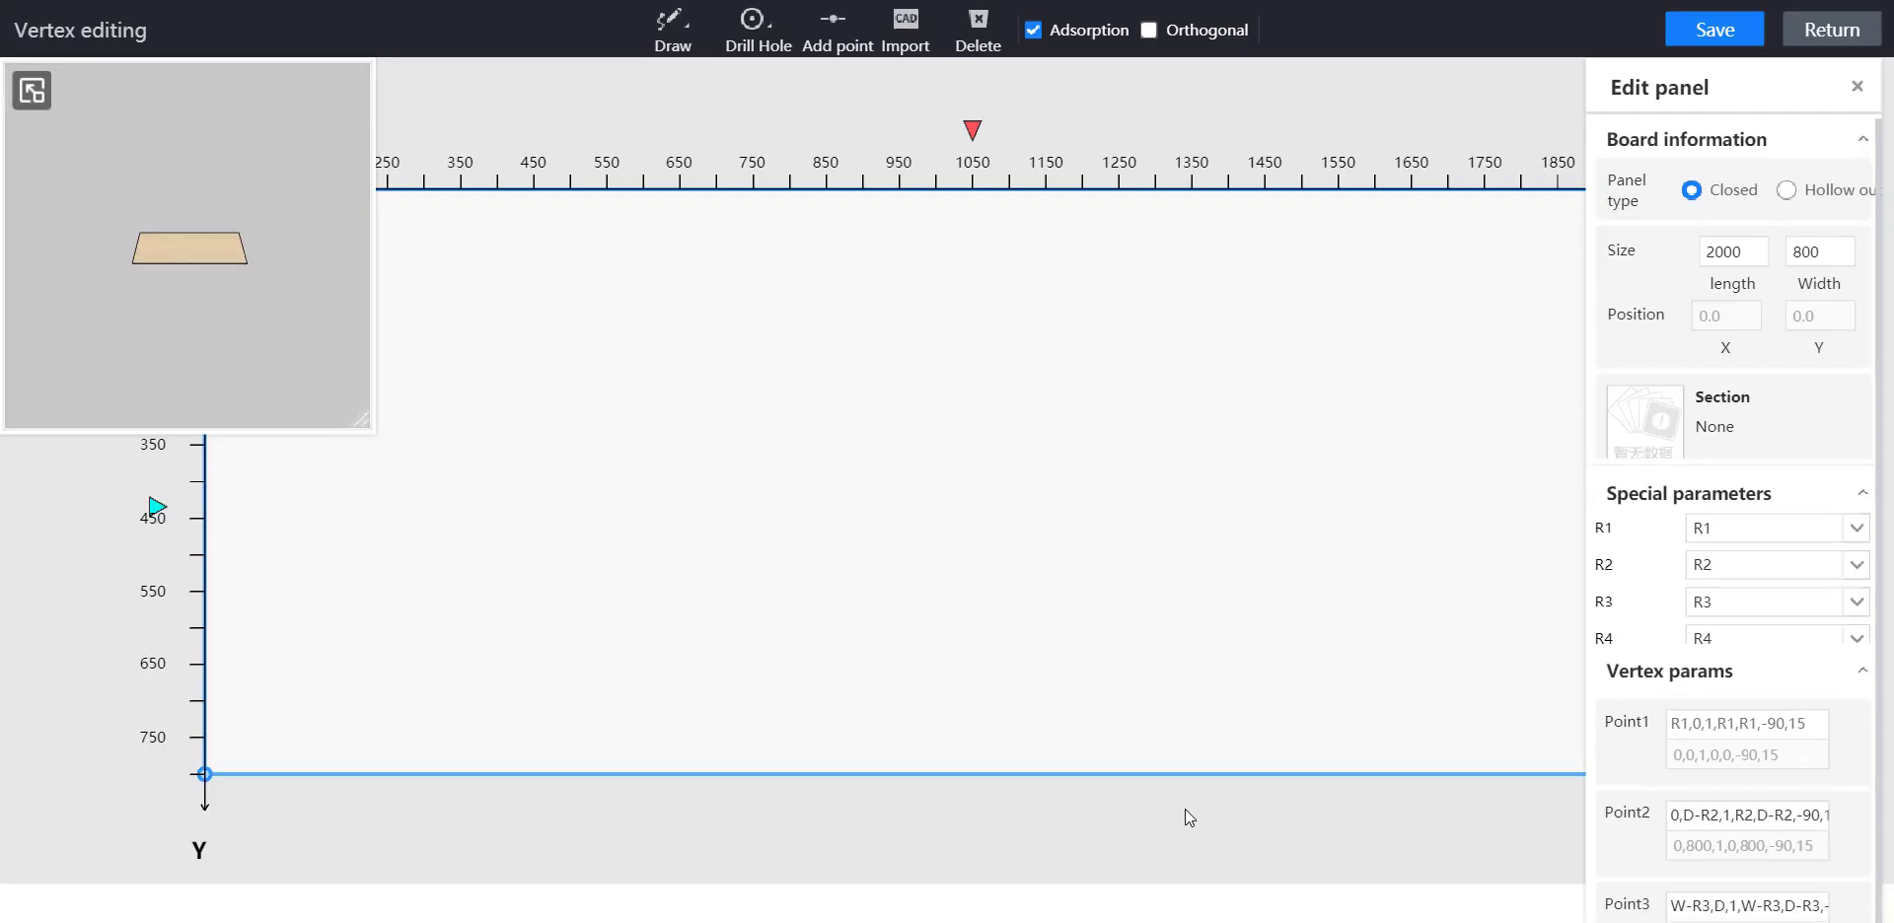
pyautogui.scroll(-2, 1026, 482)
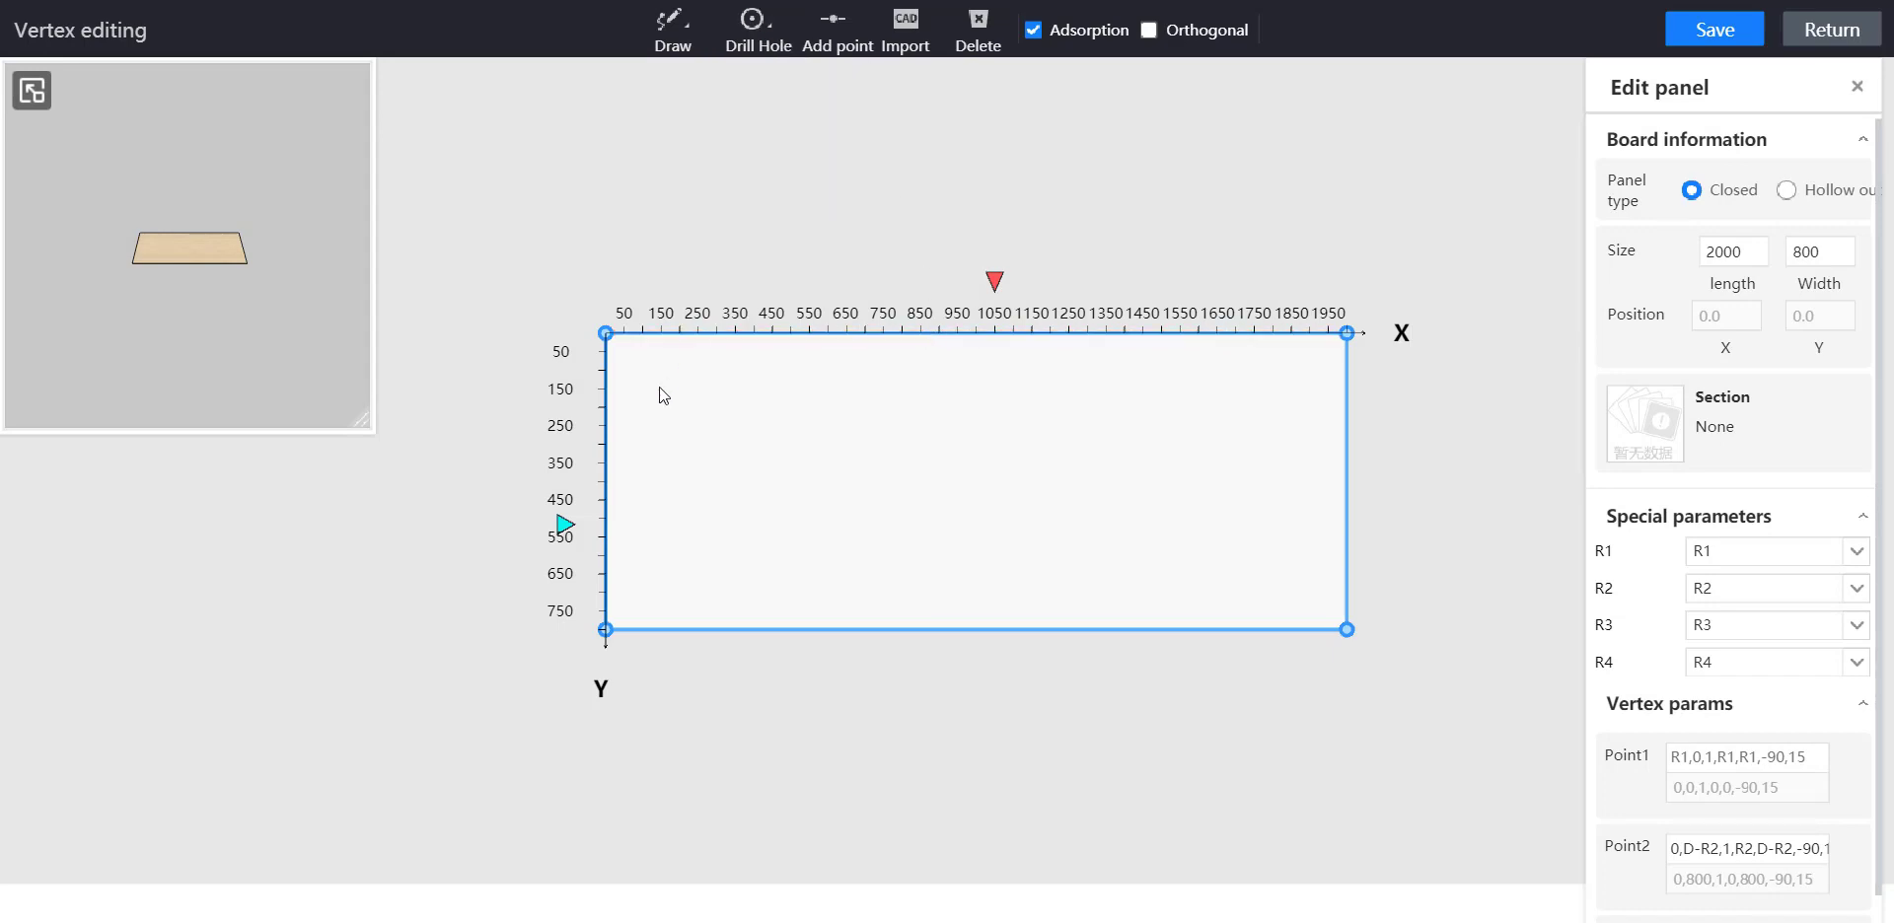
# Step: Turn the panel's upper long edge along the X axis into an arc bulging outward, with a string height of about 247
pyautogui.click(989, 335)
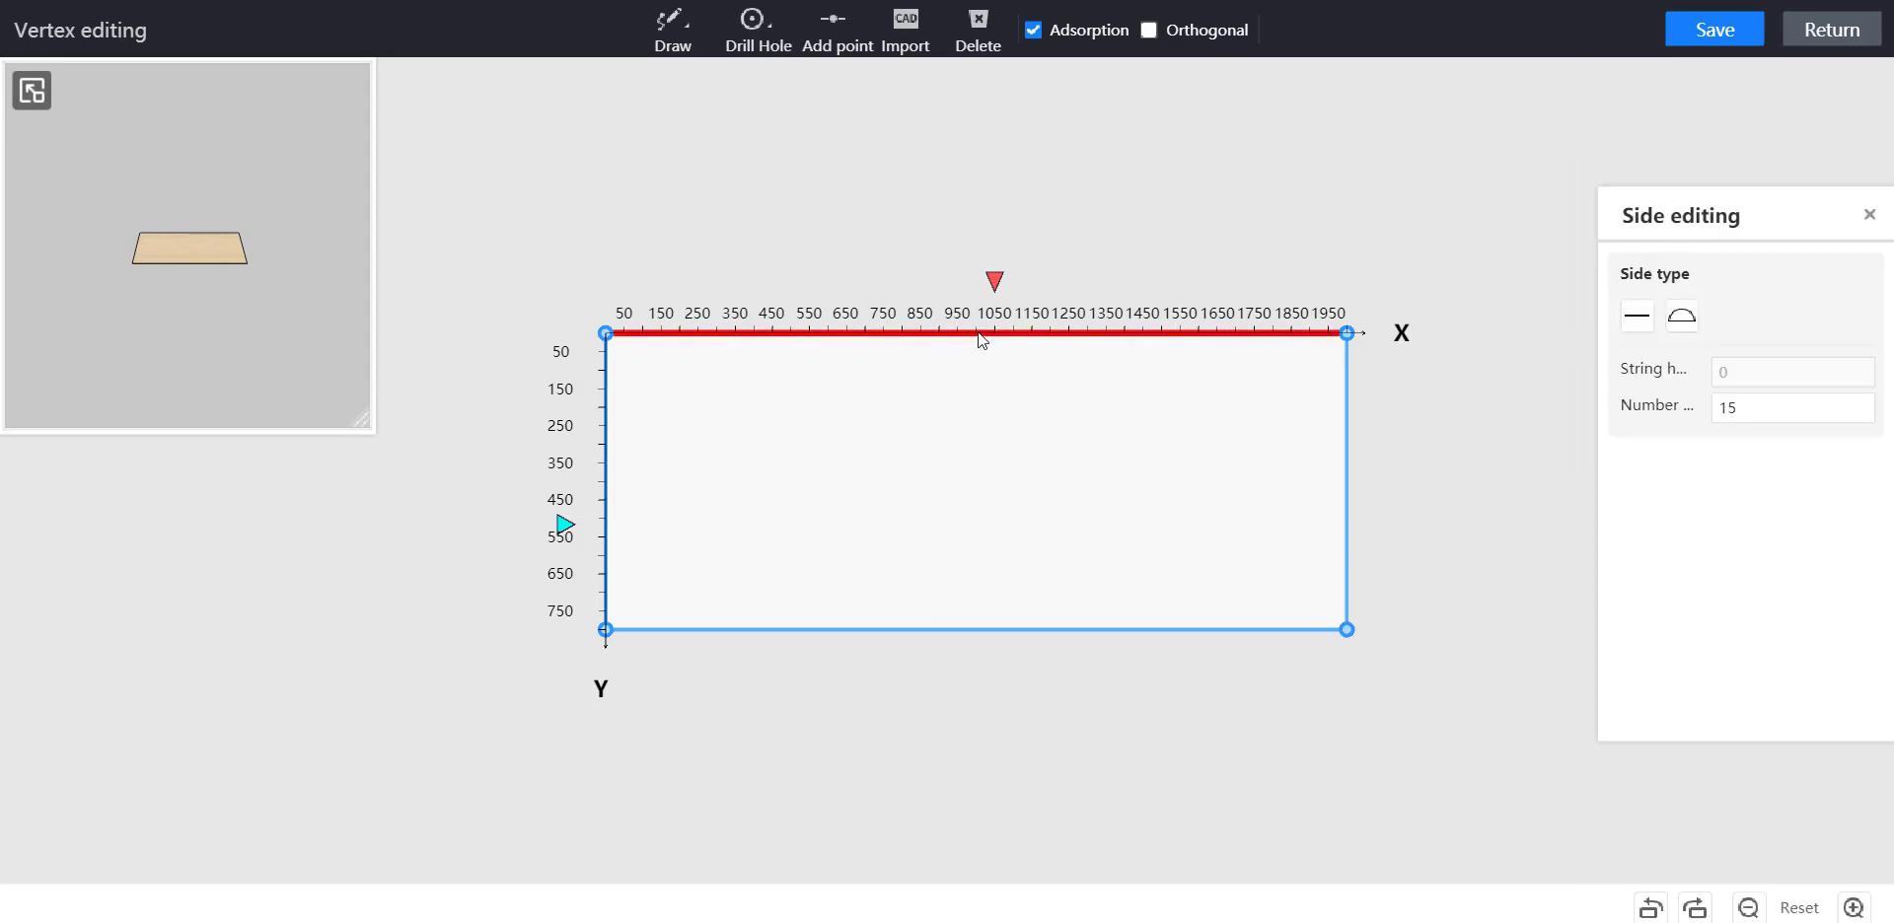
pyautogui.click(1681, 315)
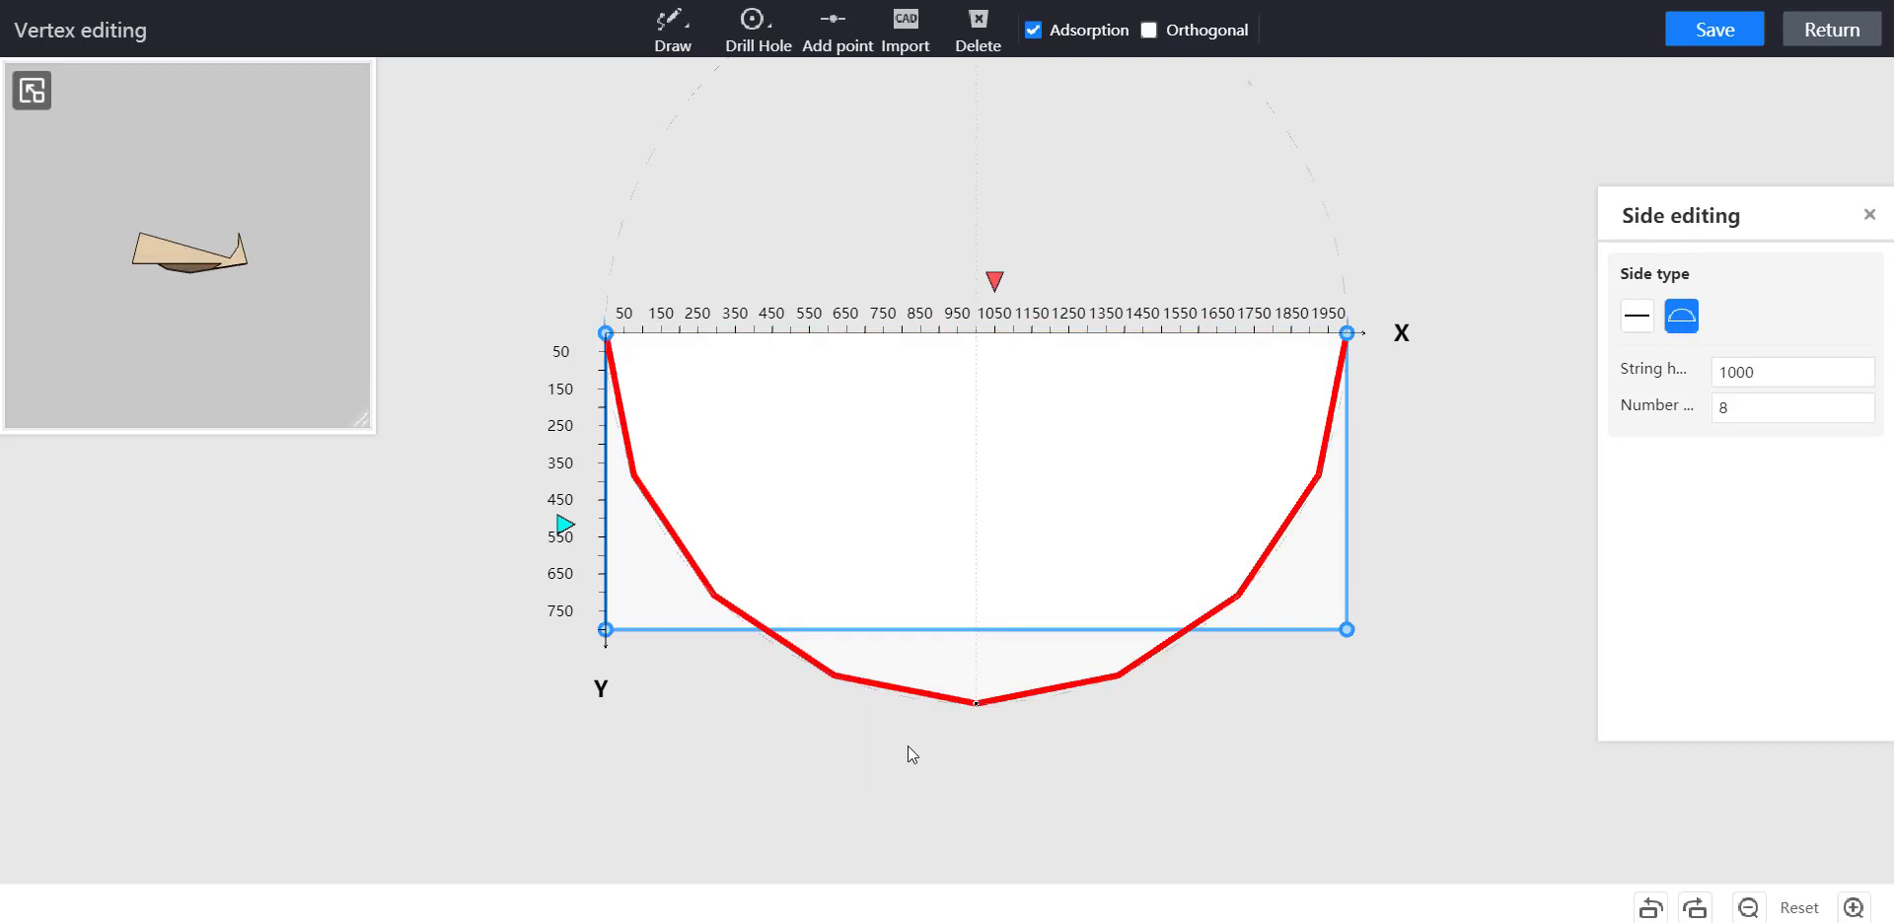
pyautogui.click(978, 706)
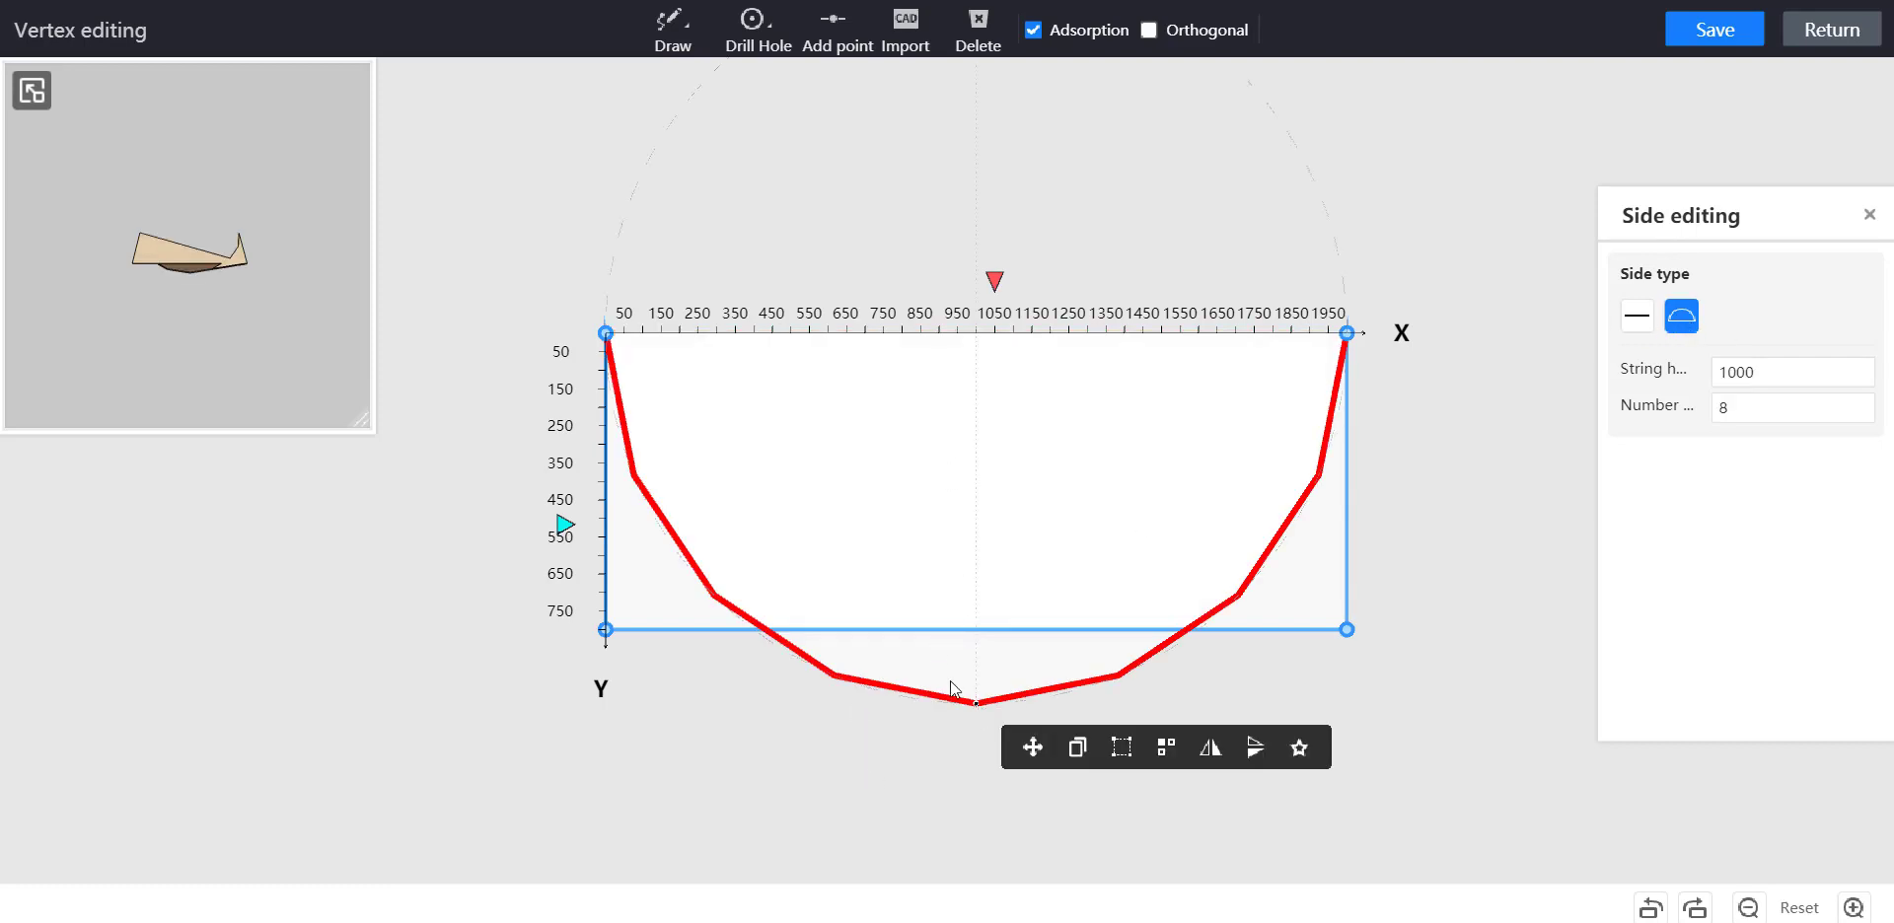
pyautogui.moveTo(974, 704); pyautogui.dragTo(972, 249)
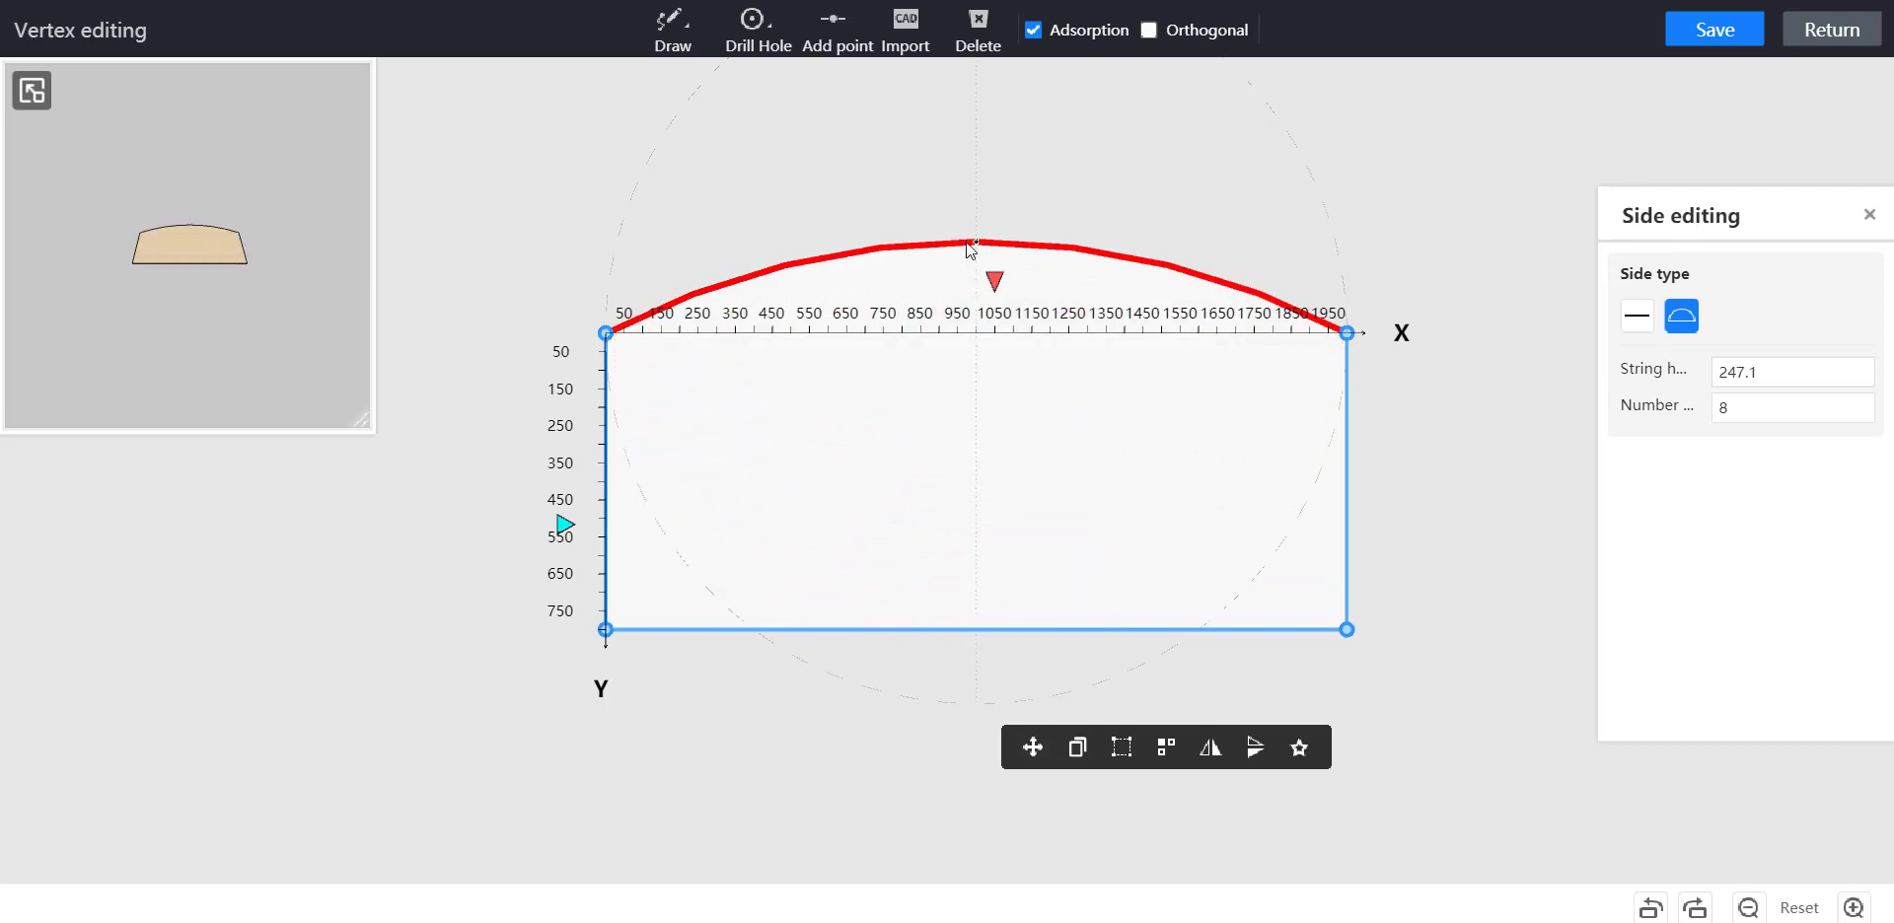
# Step: Turn the panel's lower long edge into an arc curving into the board, with a string height of about 350
pyautogui.click(998, 632)
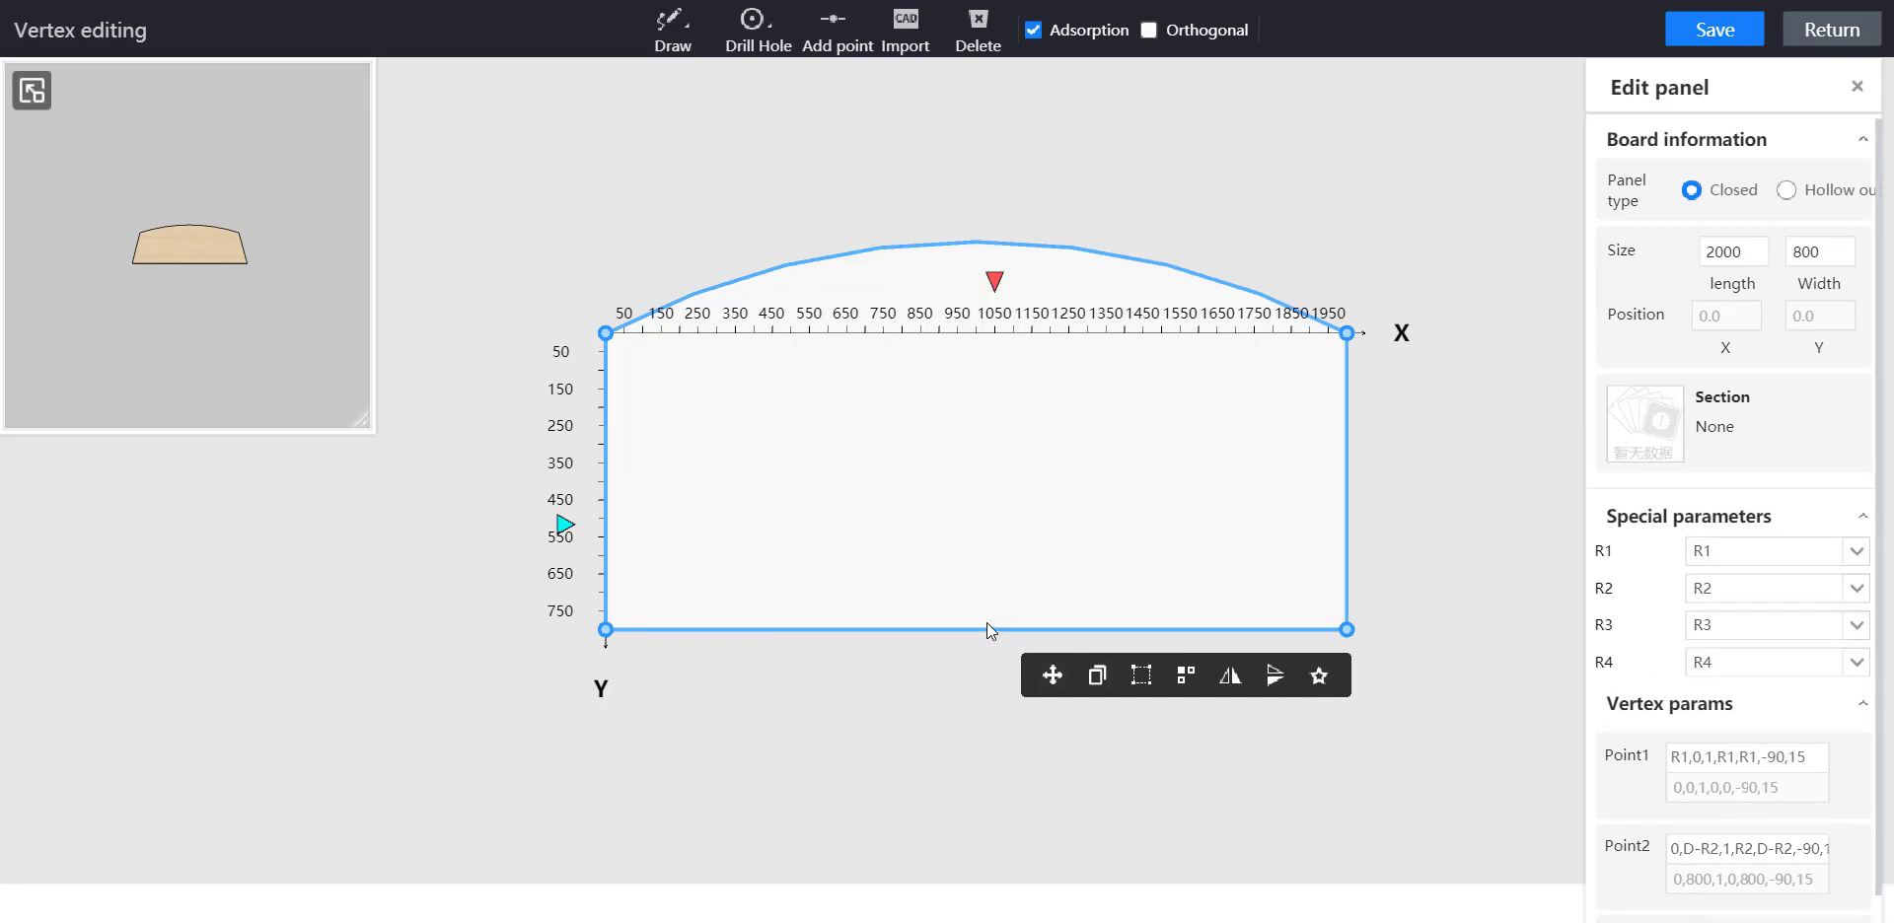
pyautogui.click(986, 629)
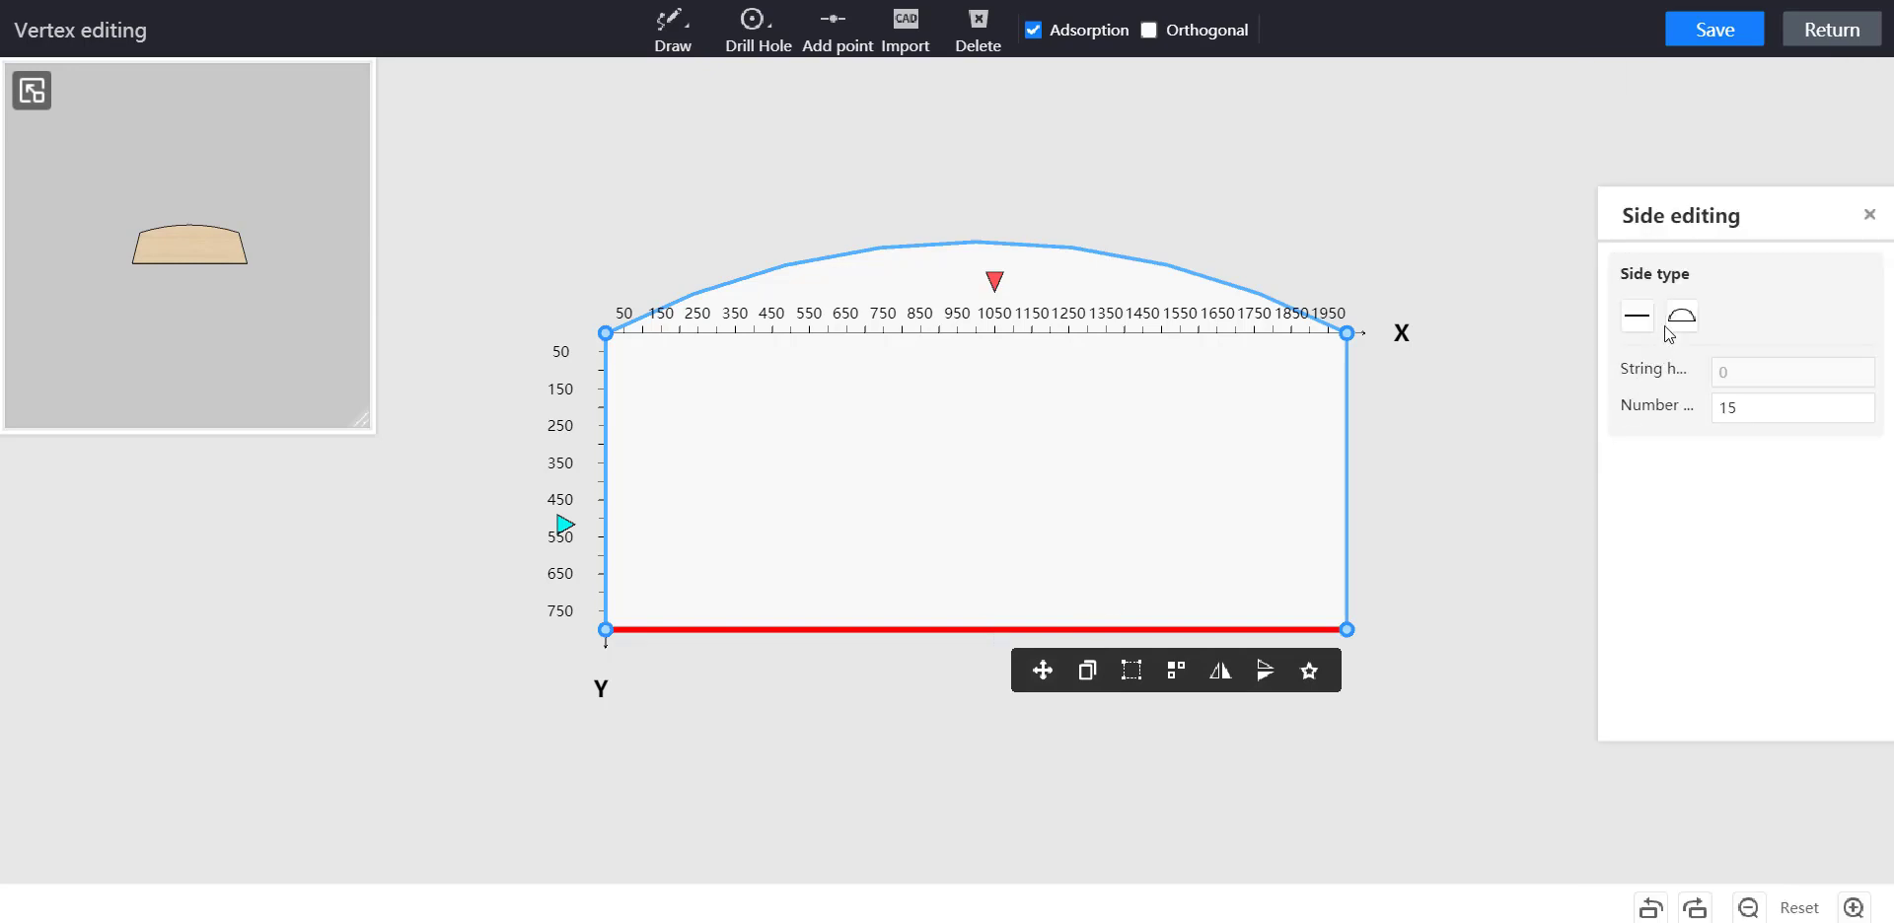
pyautogui.click(1680, 315)
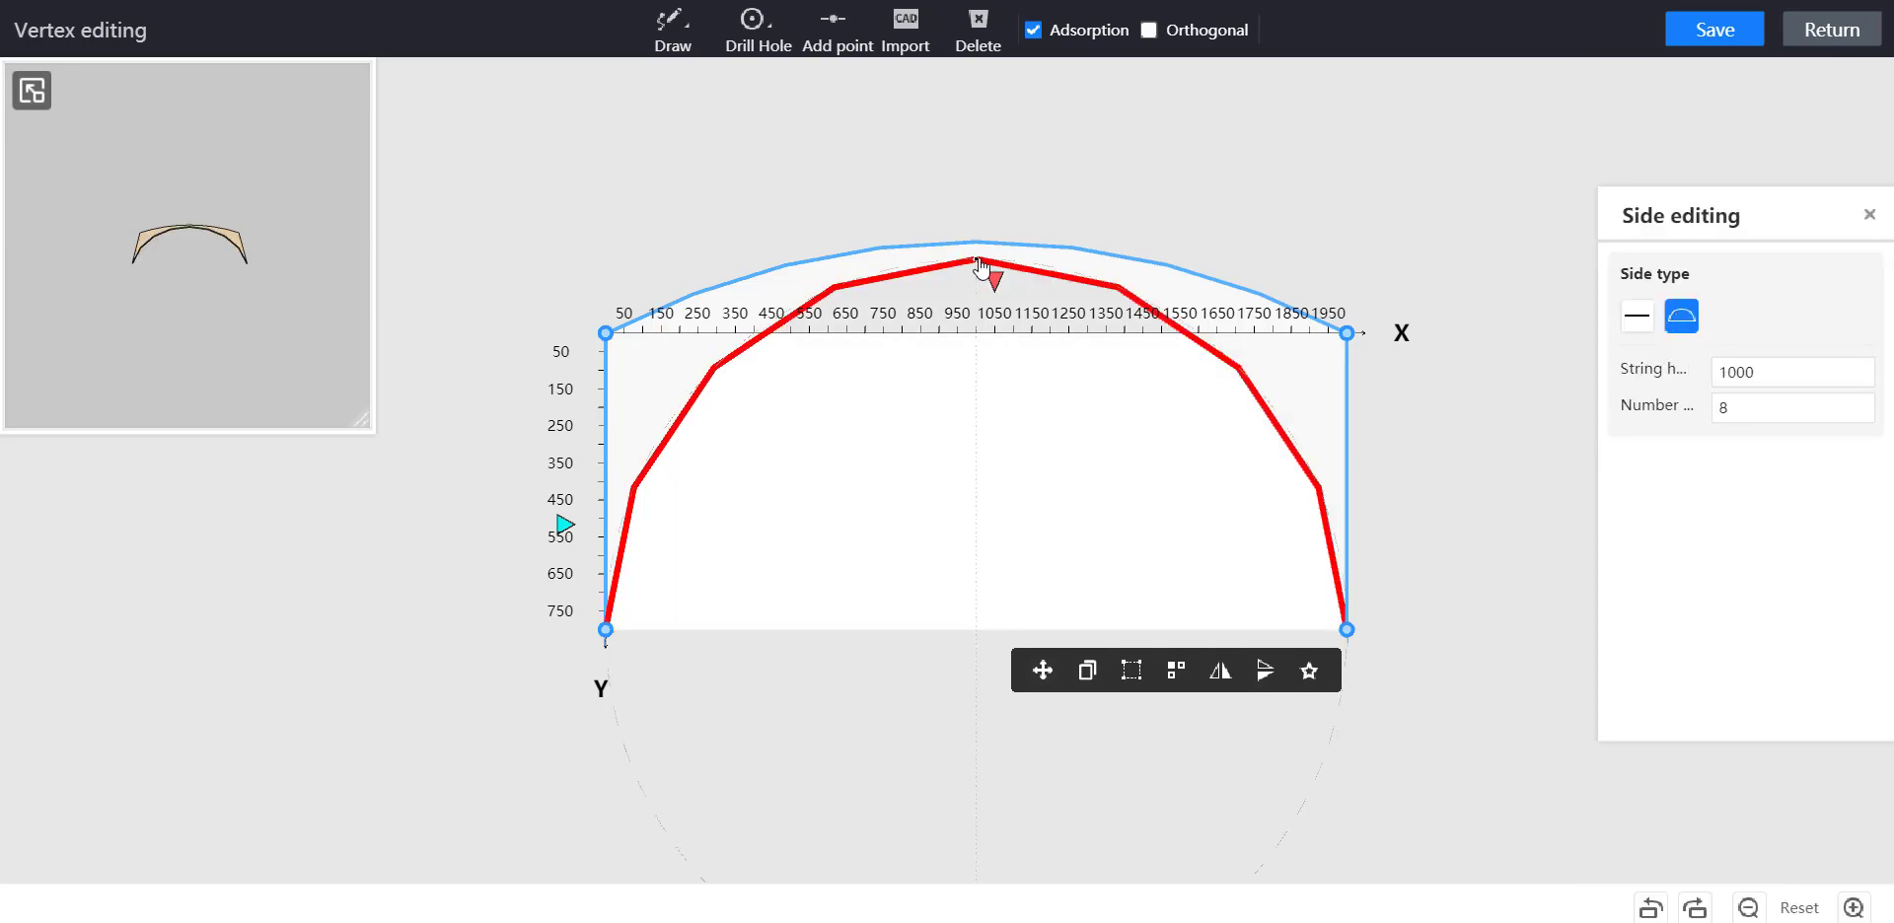
pyautogui.moveTo(979, 264); pyautogui.dragTo(998, 508)
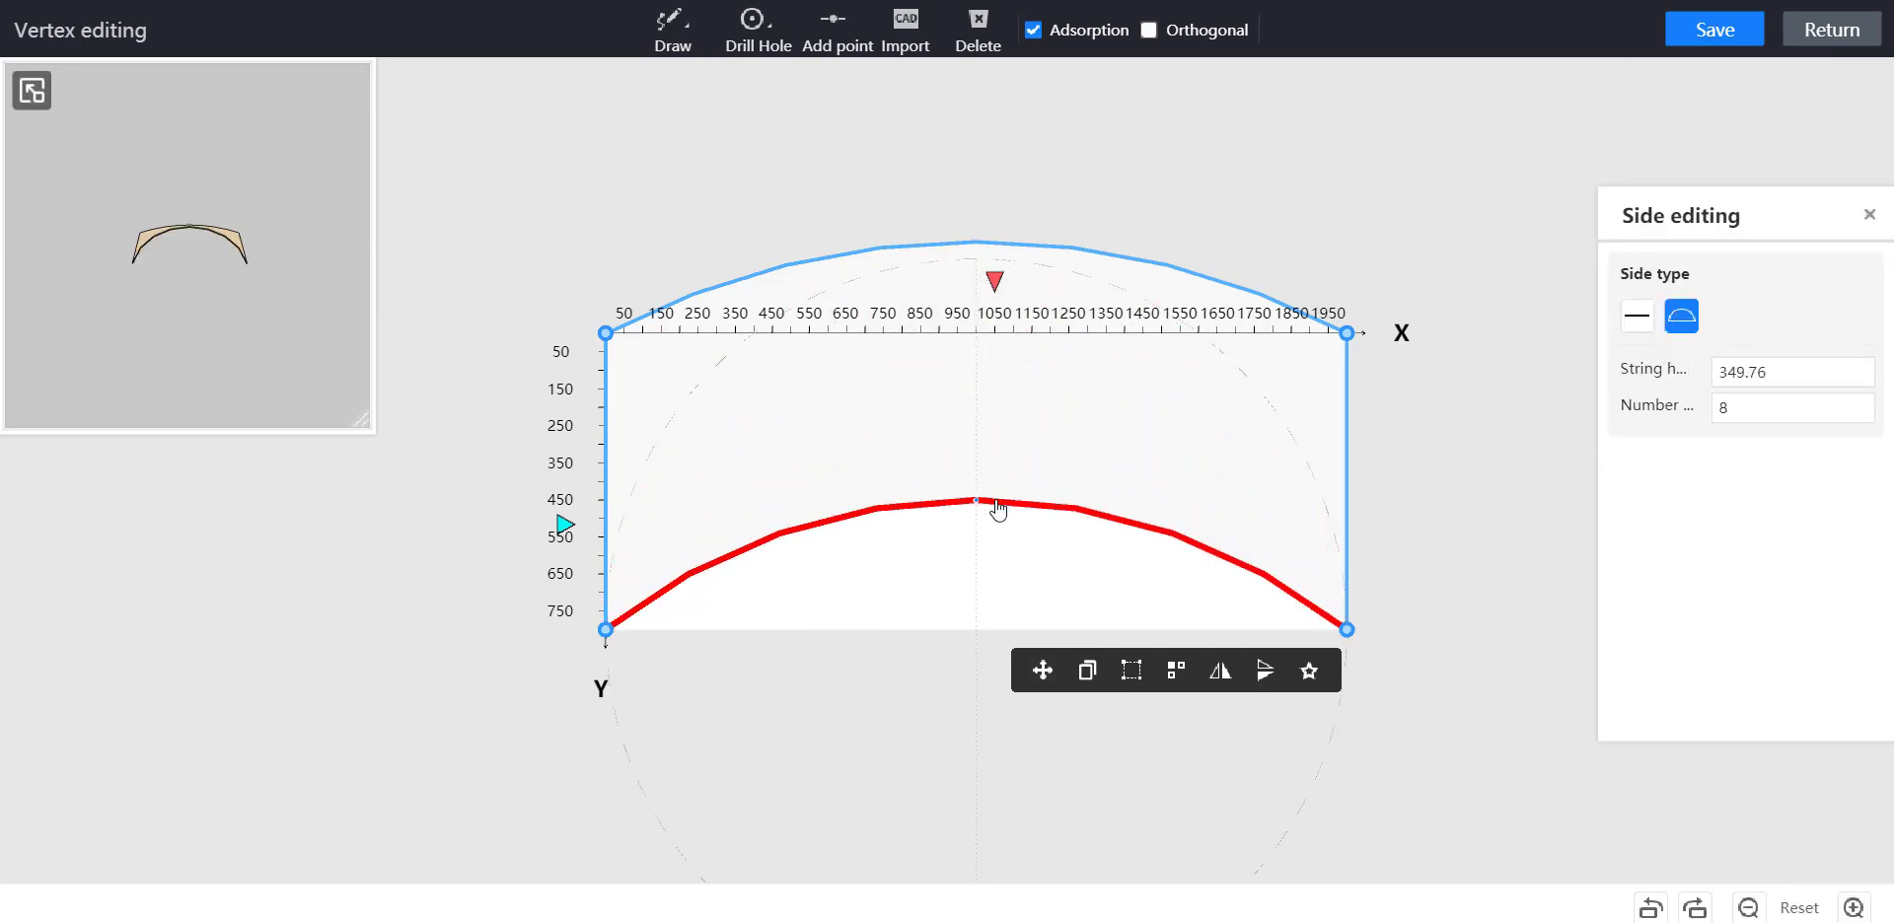
pyautogui.click(1359, 627)
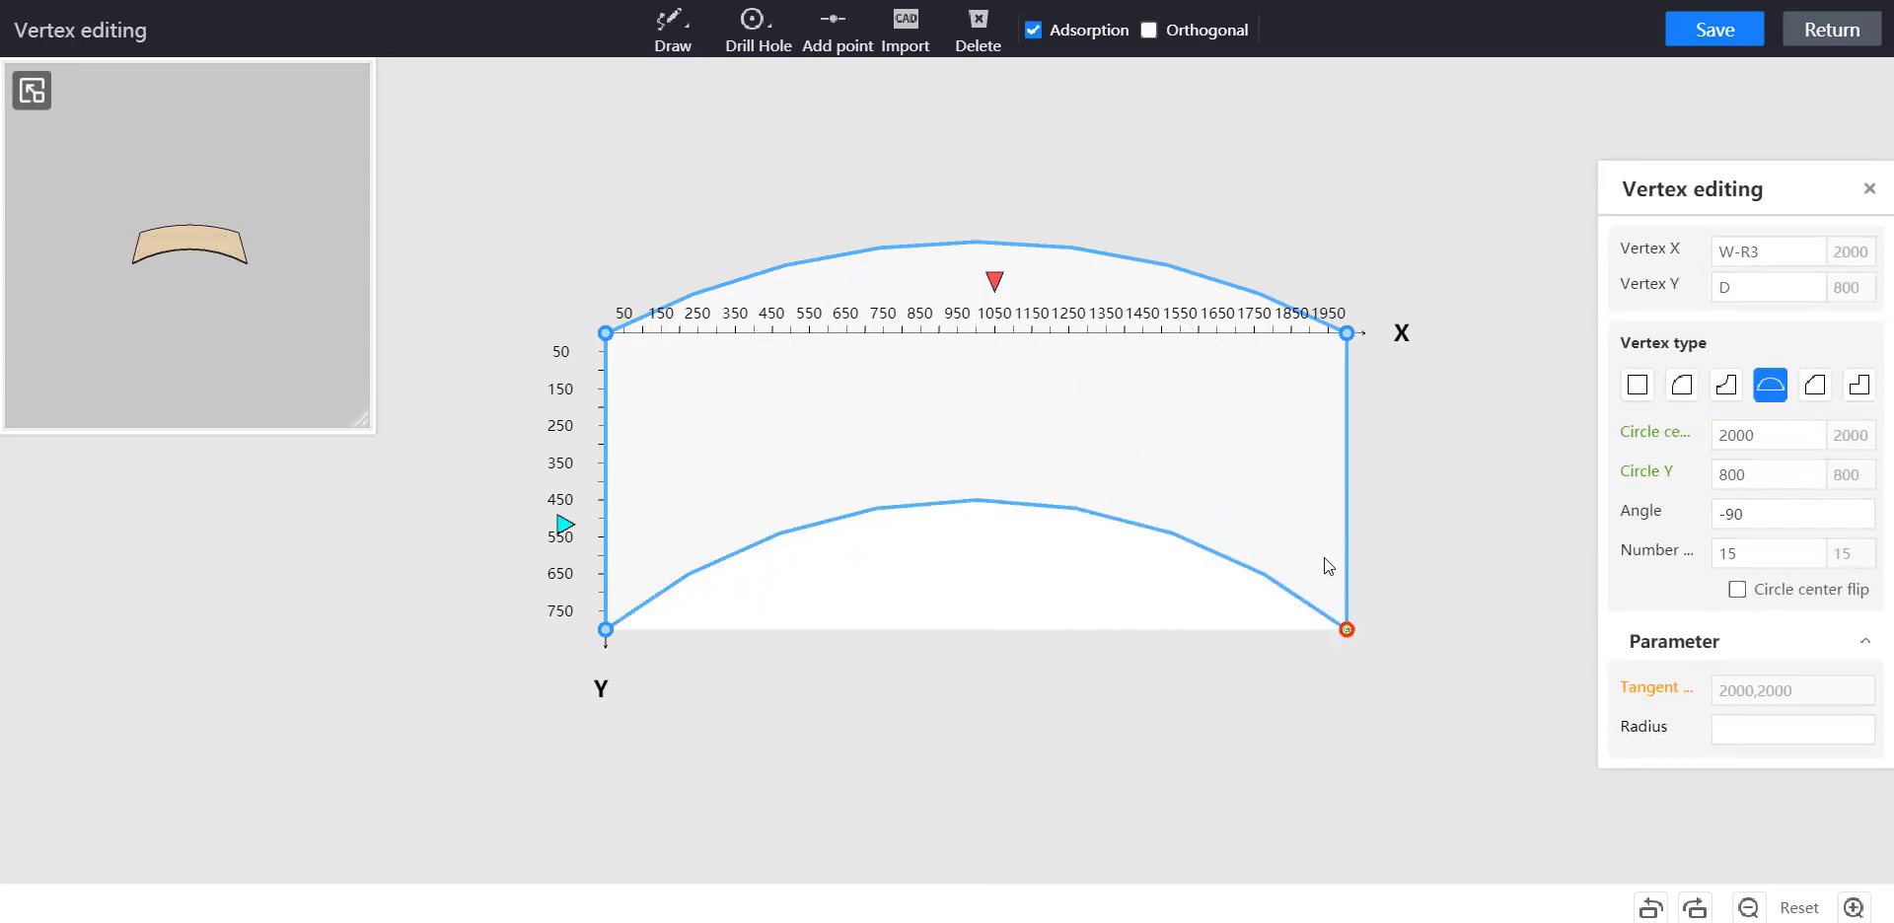
pyautogui.click(1346, 633)
pyautogui.click(986, 495)
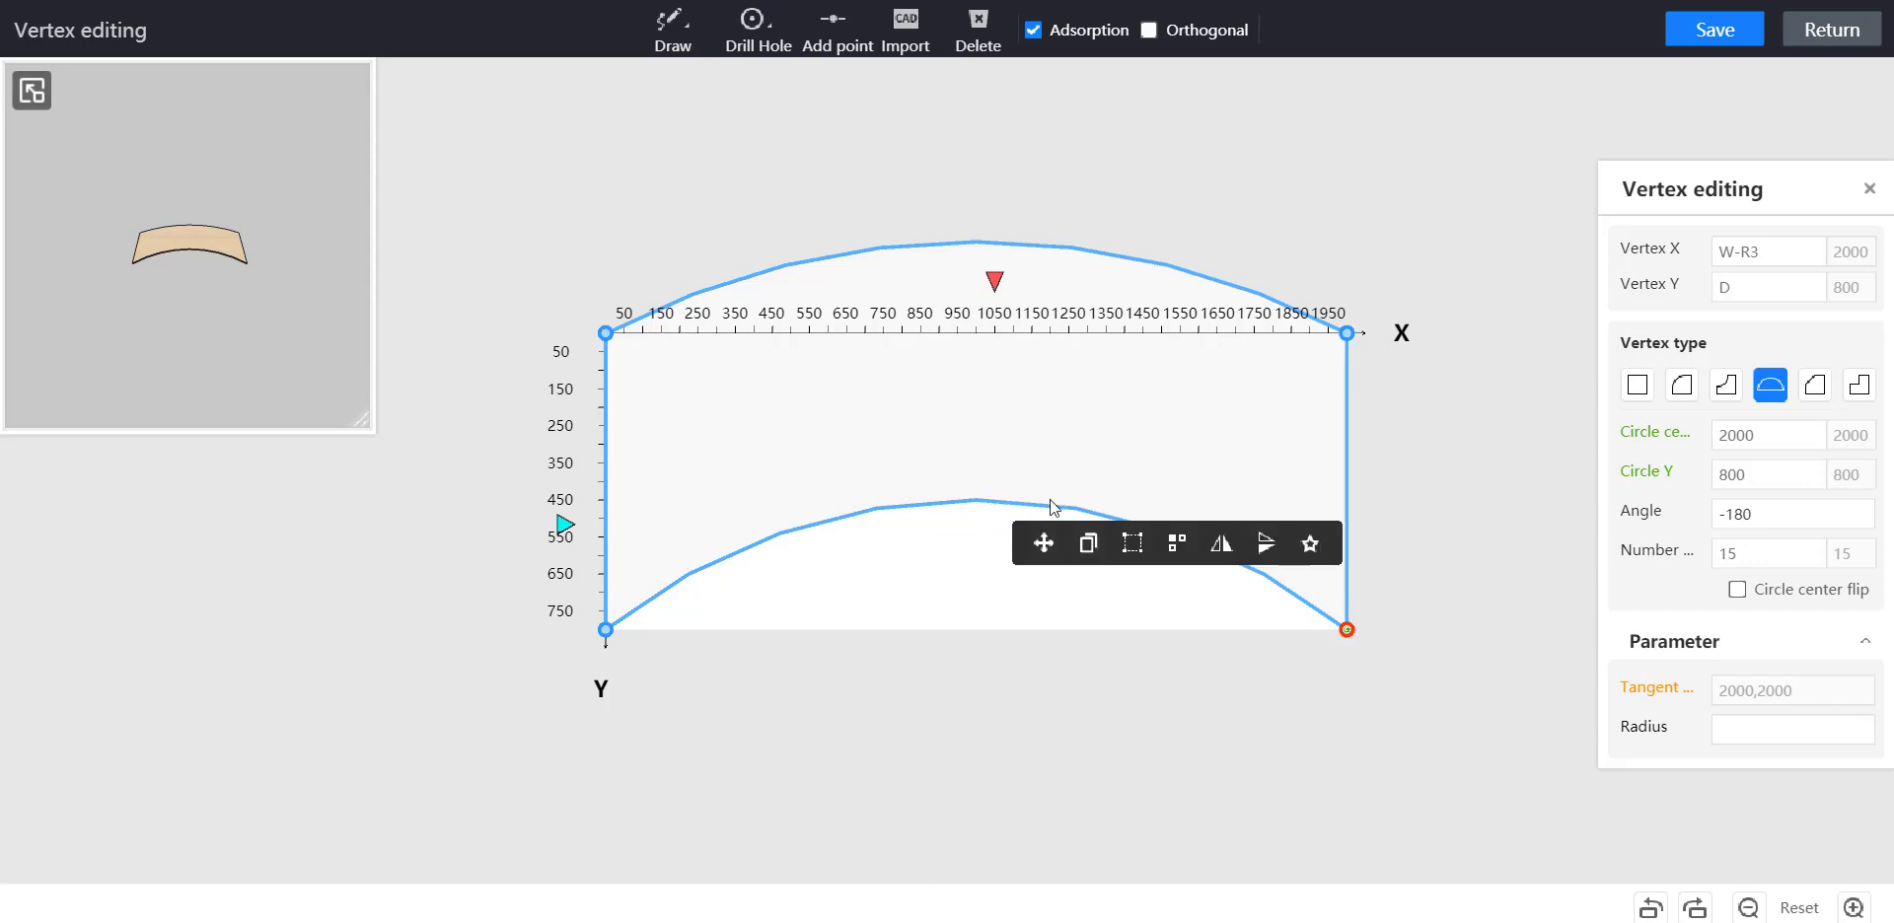
# Step: Save the edited panel outline and return to the room view
pyautogui.click(1719, 31)
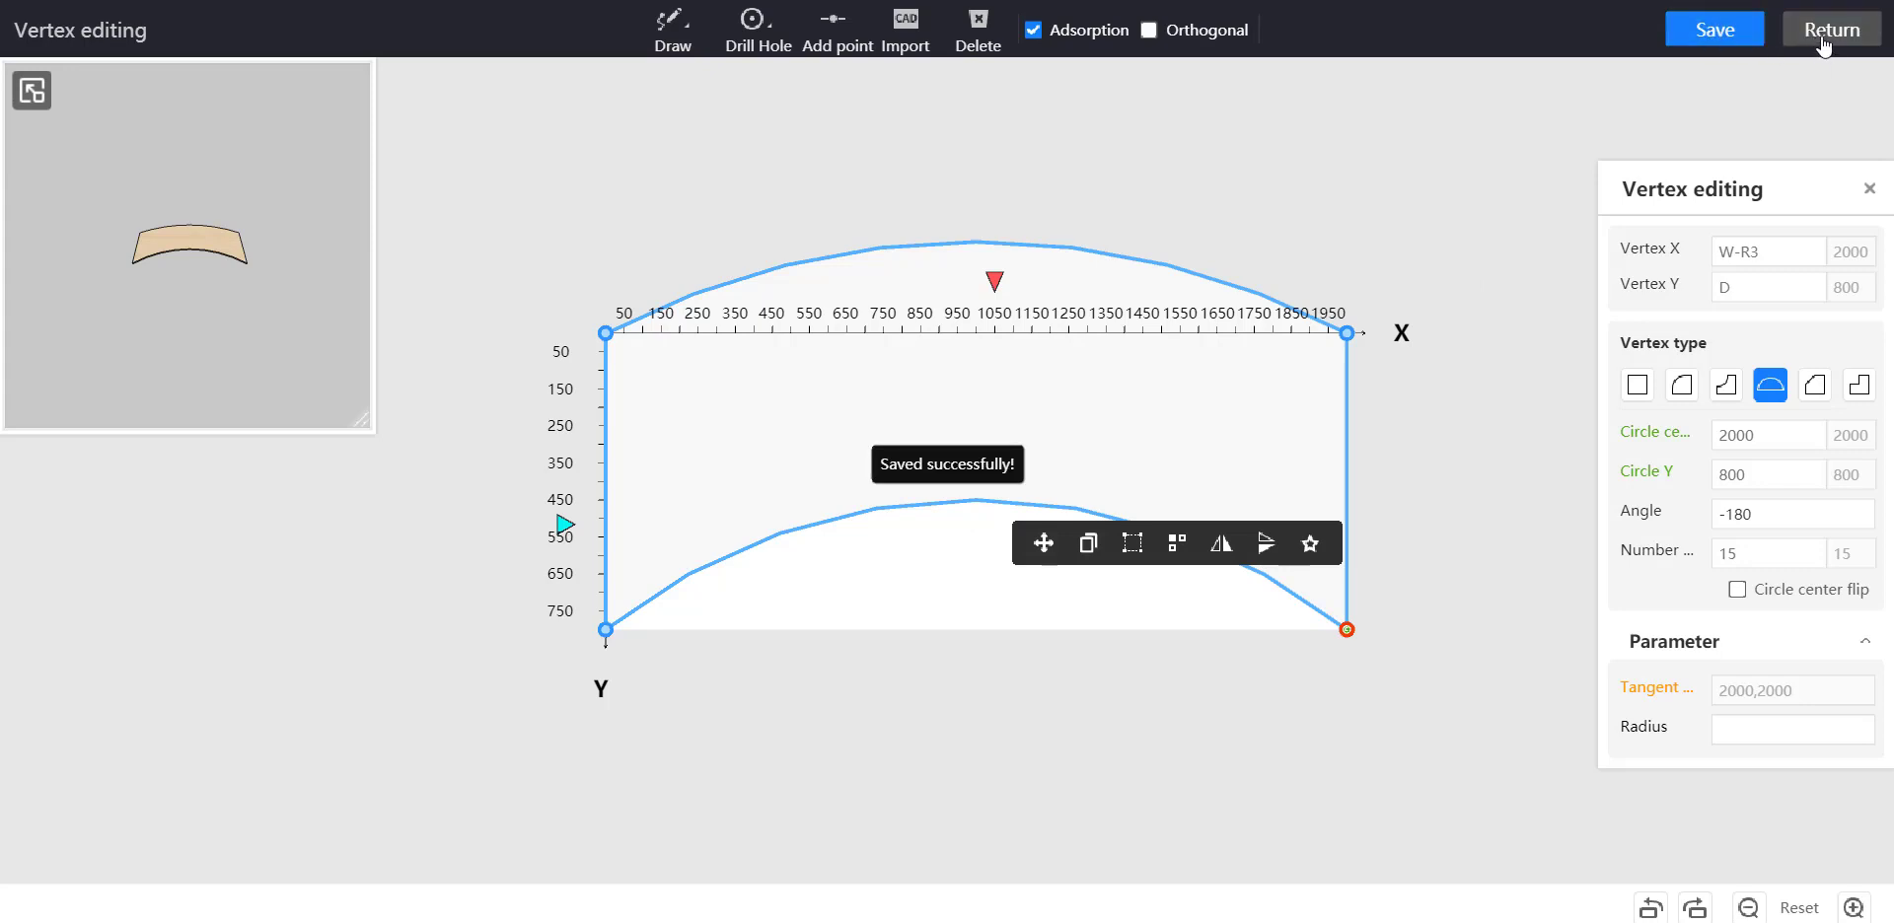
pyautogui.click(1832, 31)
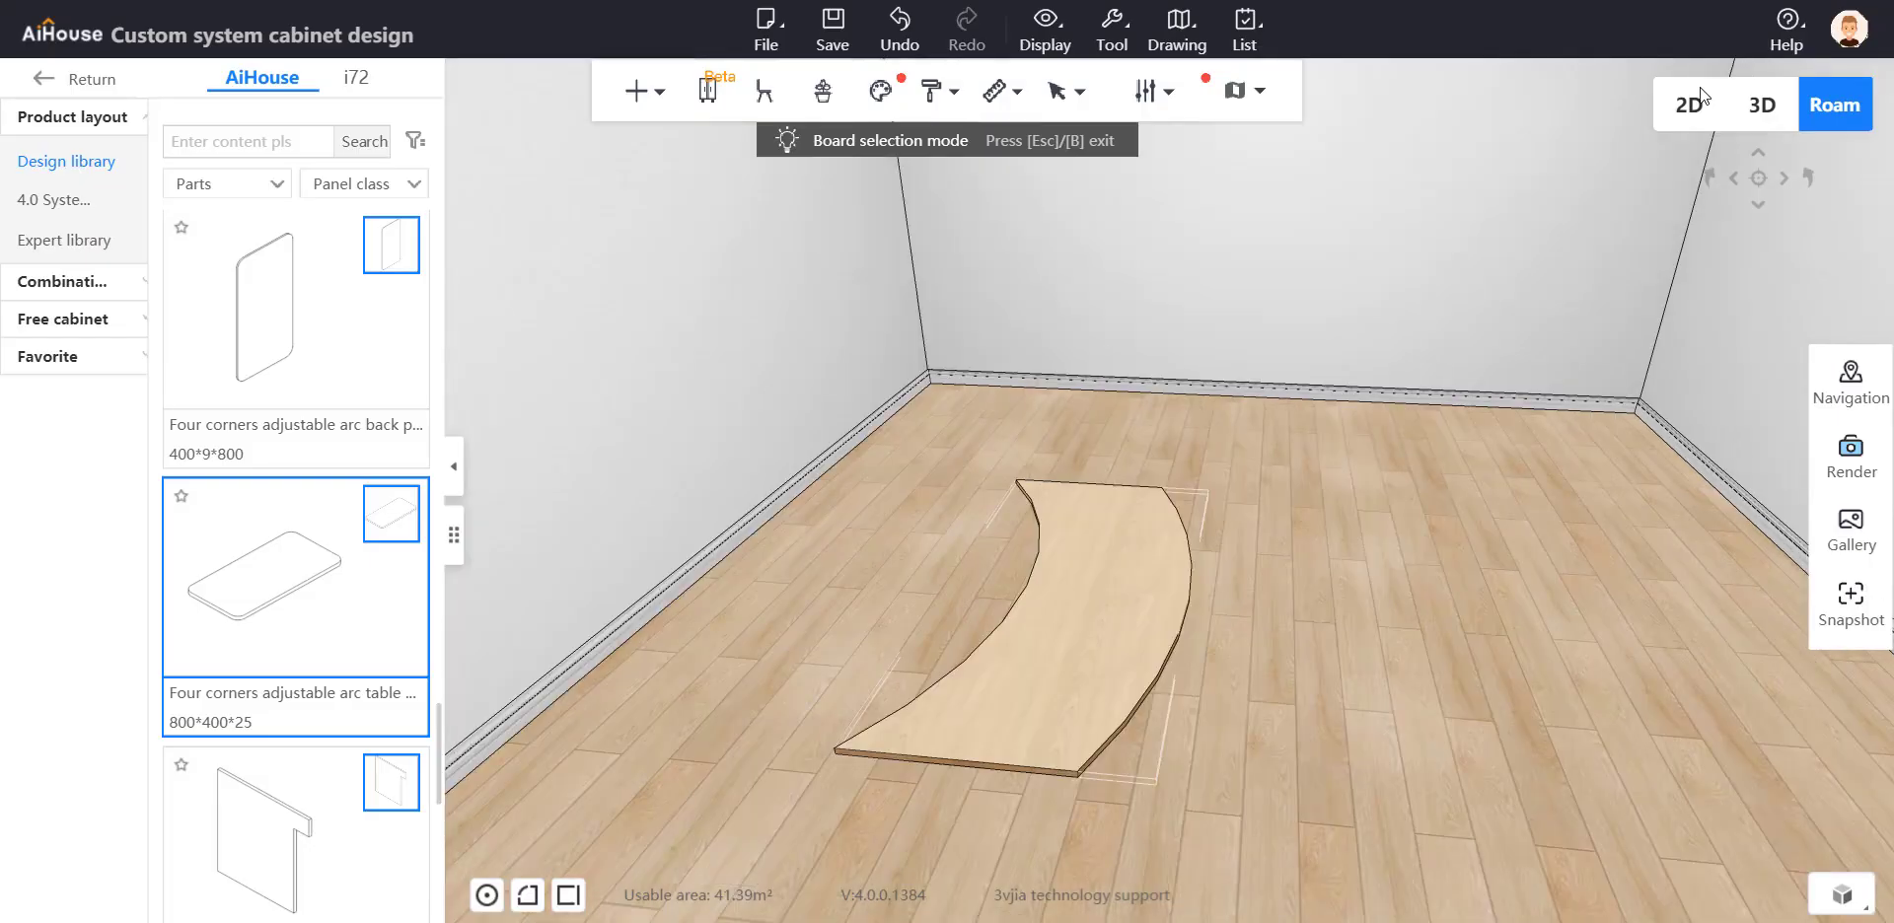
# Step: Leave board selection mode and set the whole curved tabletop's elevation to 900
pyautogui.click(1191, 570)
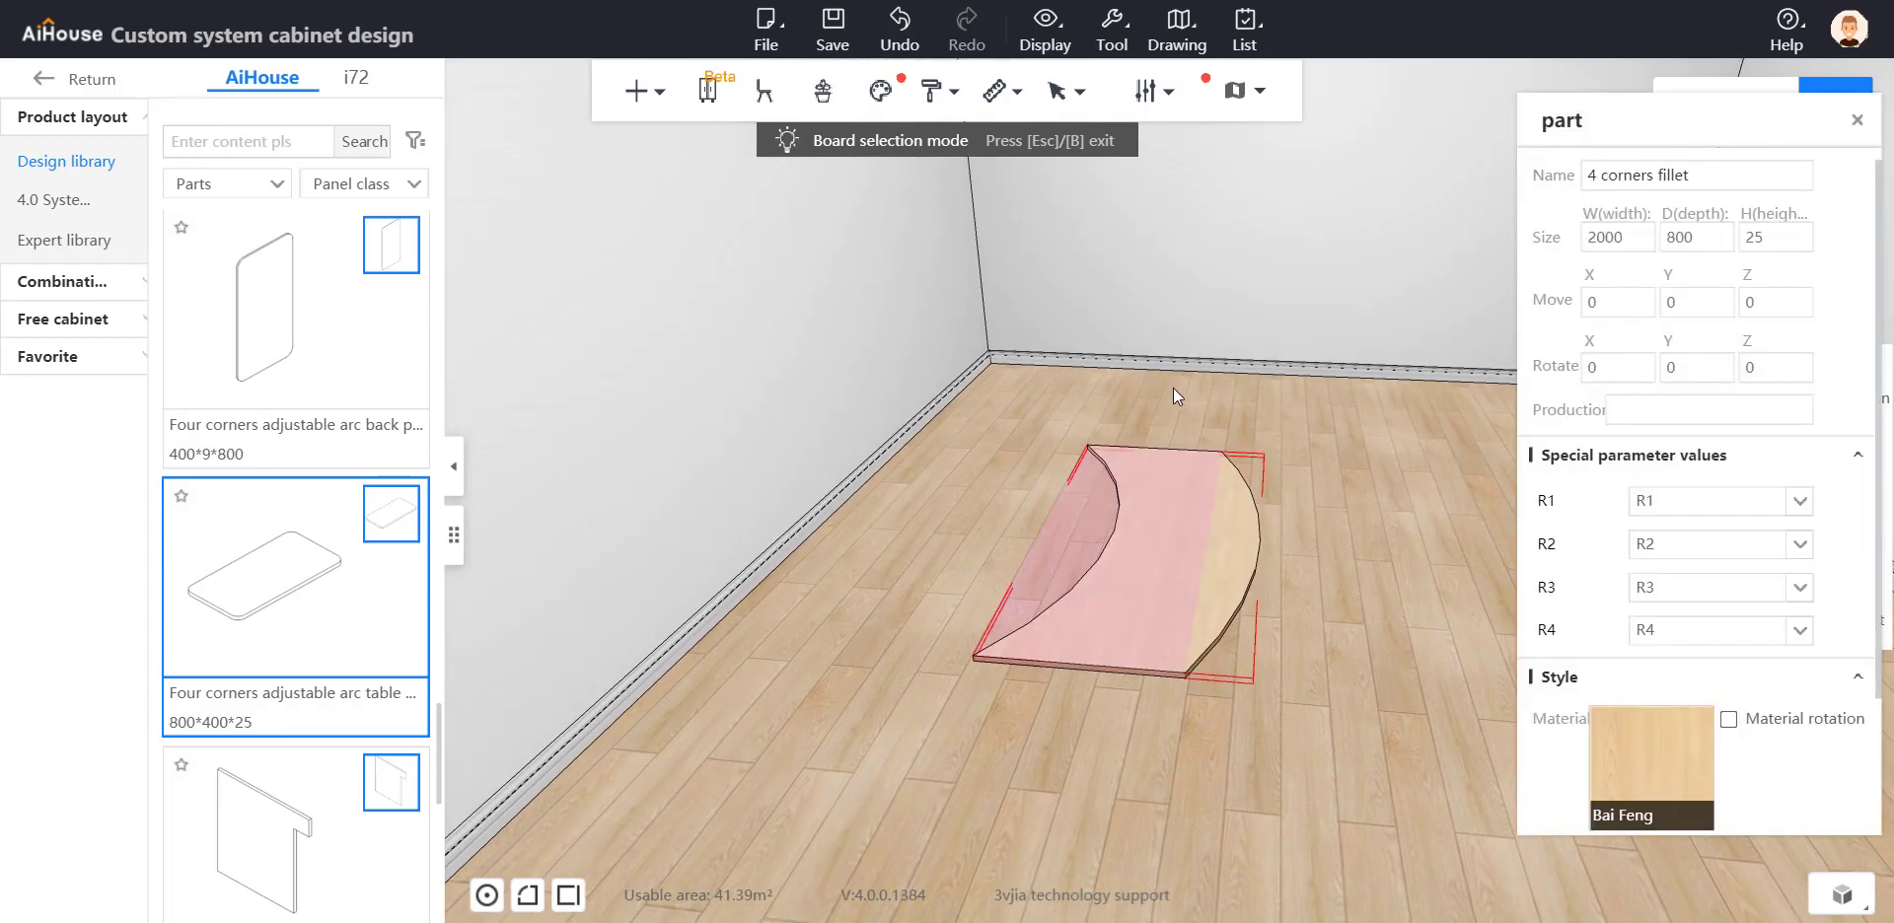
pyautogui.press('Escape')
pyautogui.click(1200, 572)
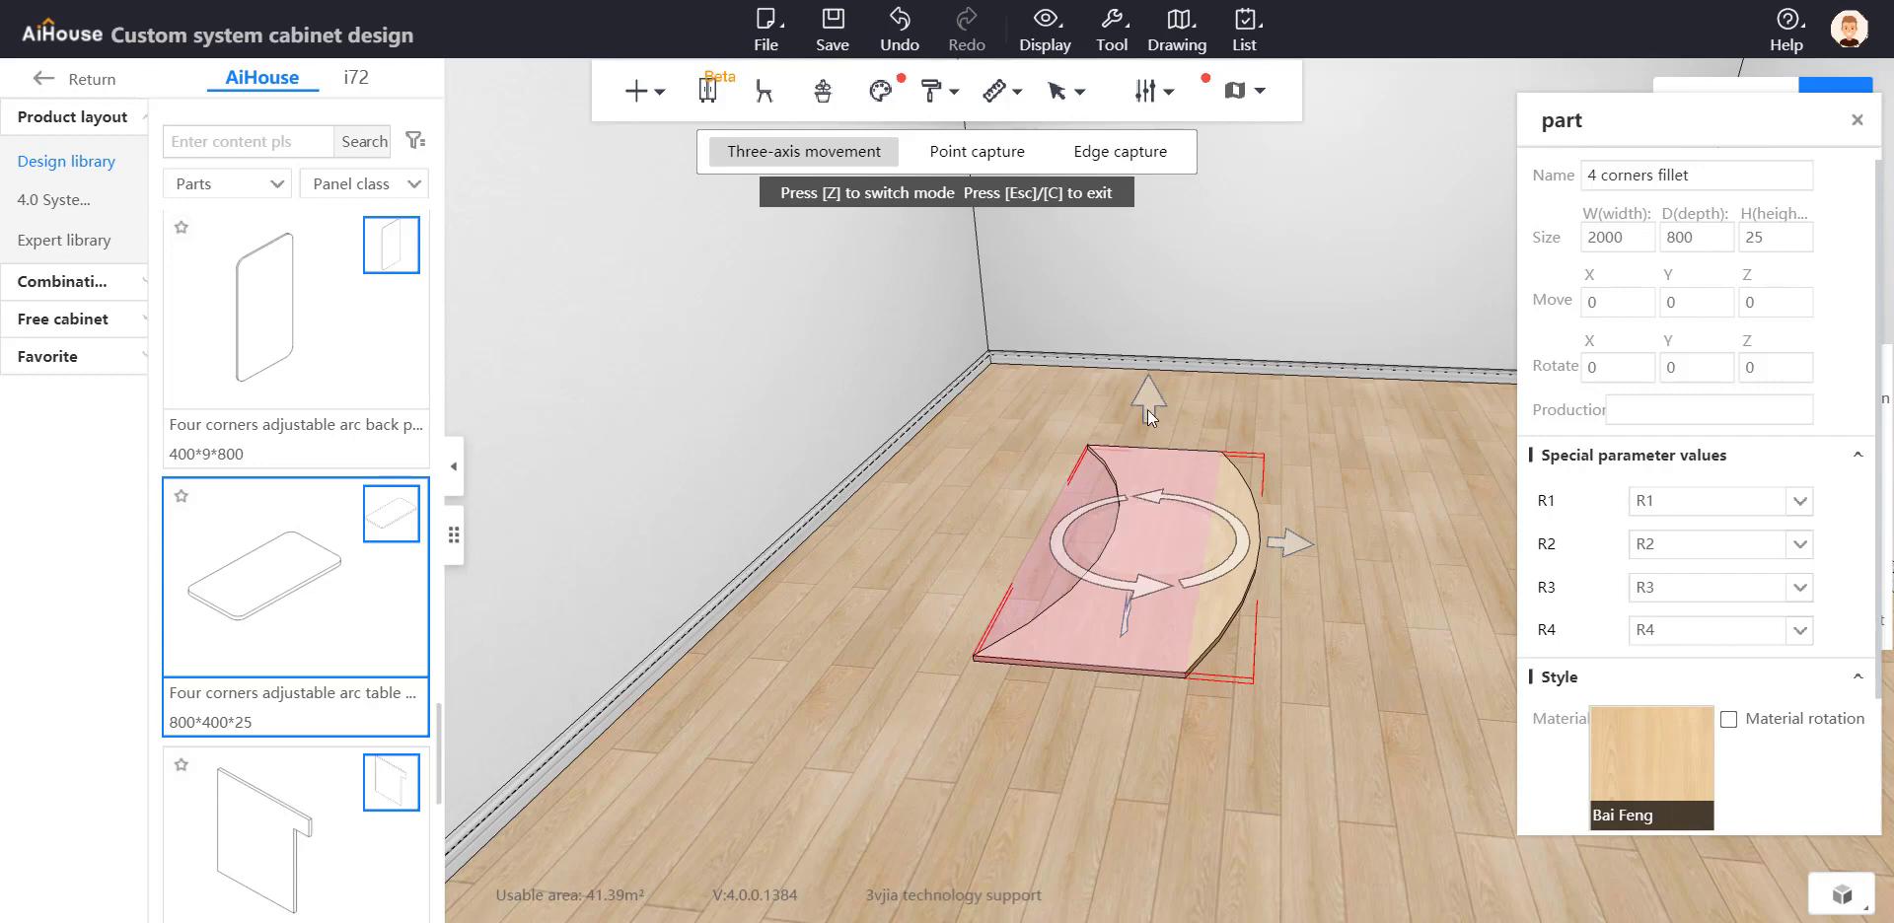
pyautogui.press('Escape')
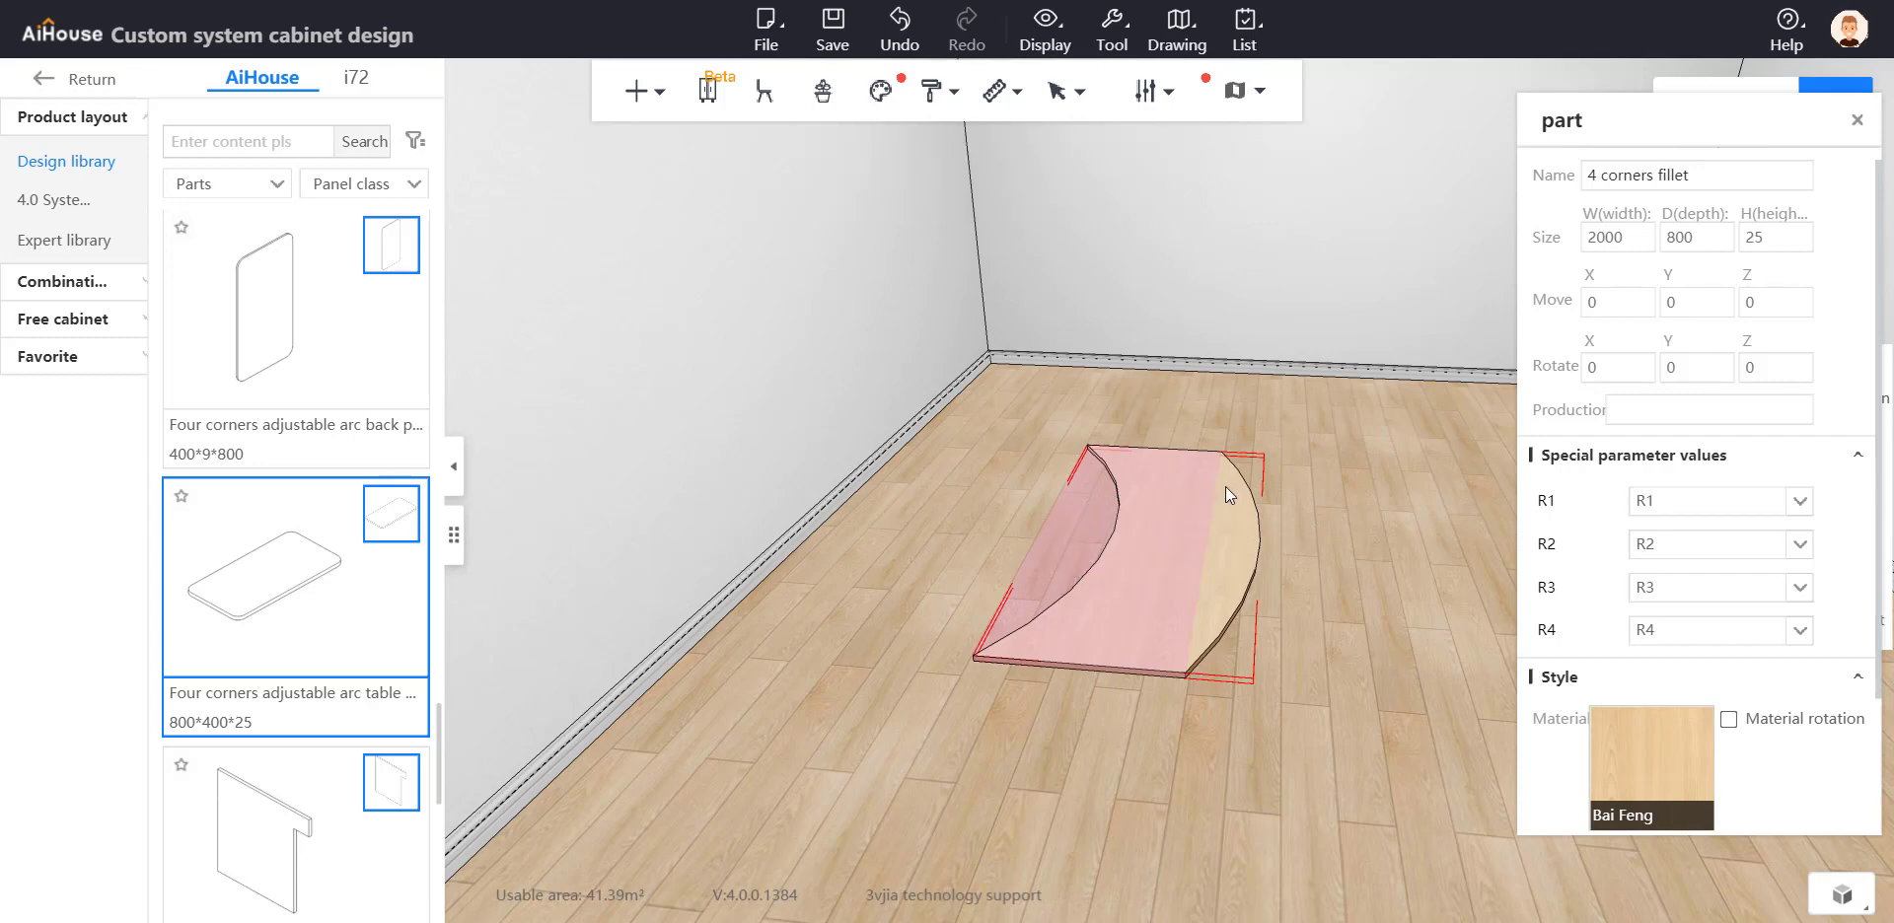
pyautogui.click(1225, 488)
pyautogui.write('900')
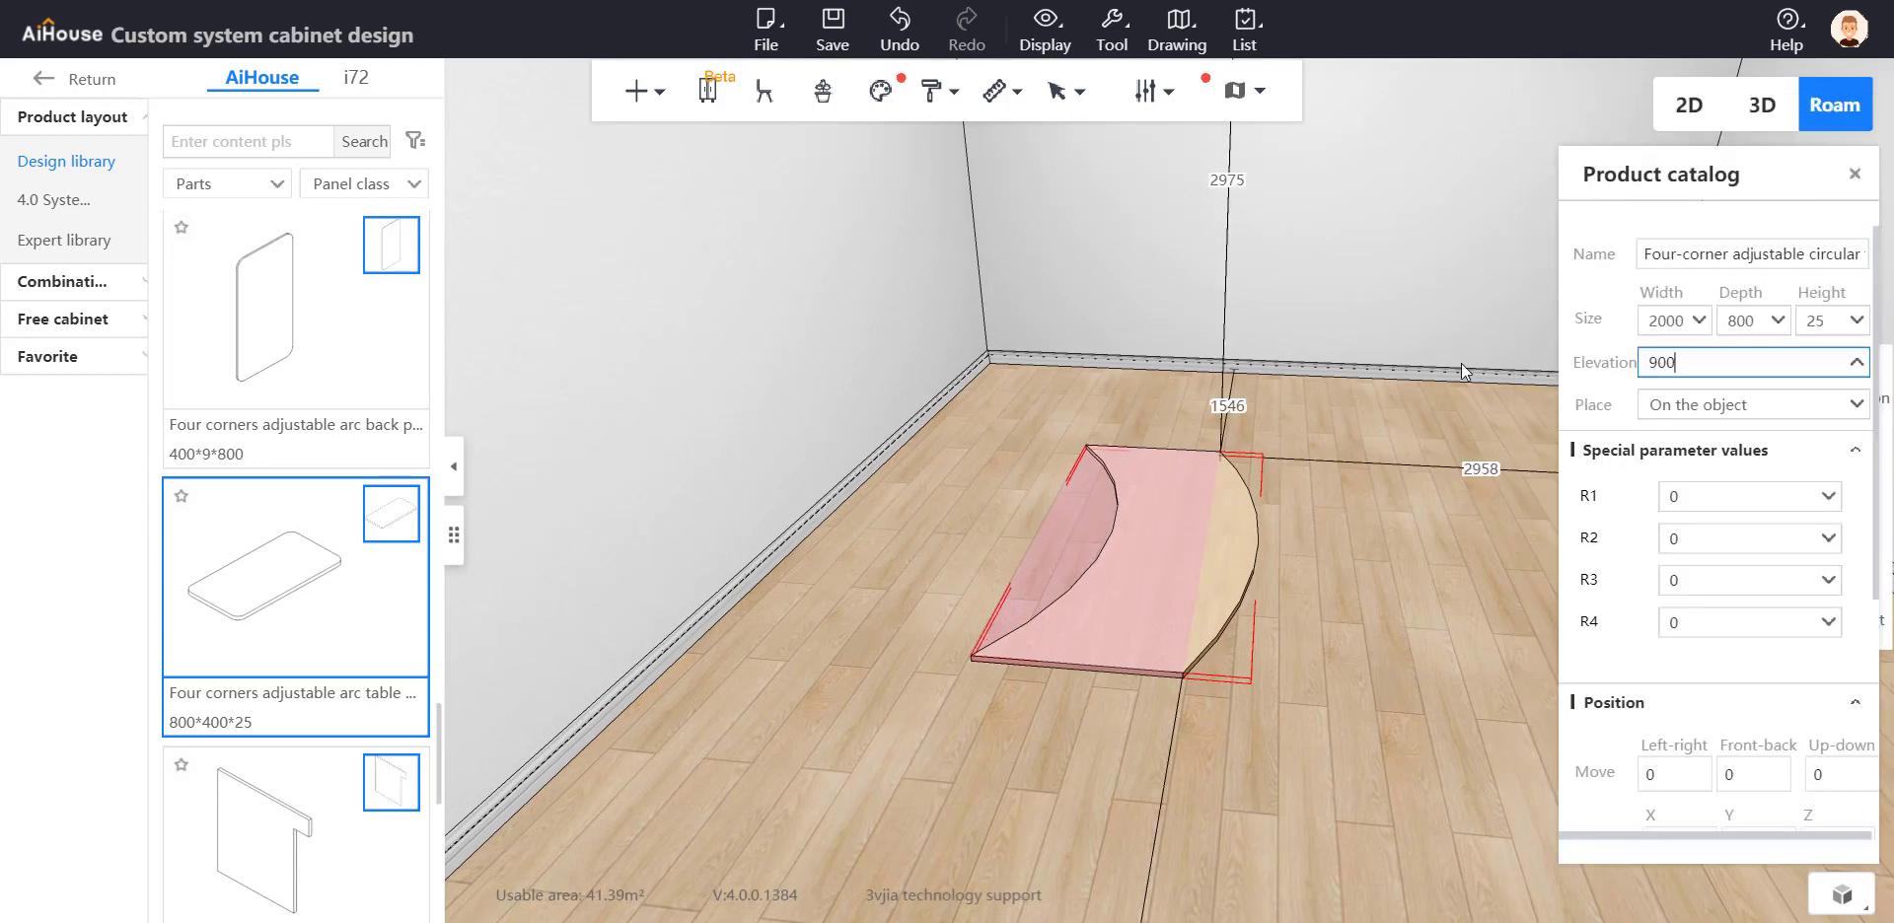
pyautogui.press('Return')
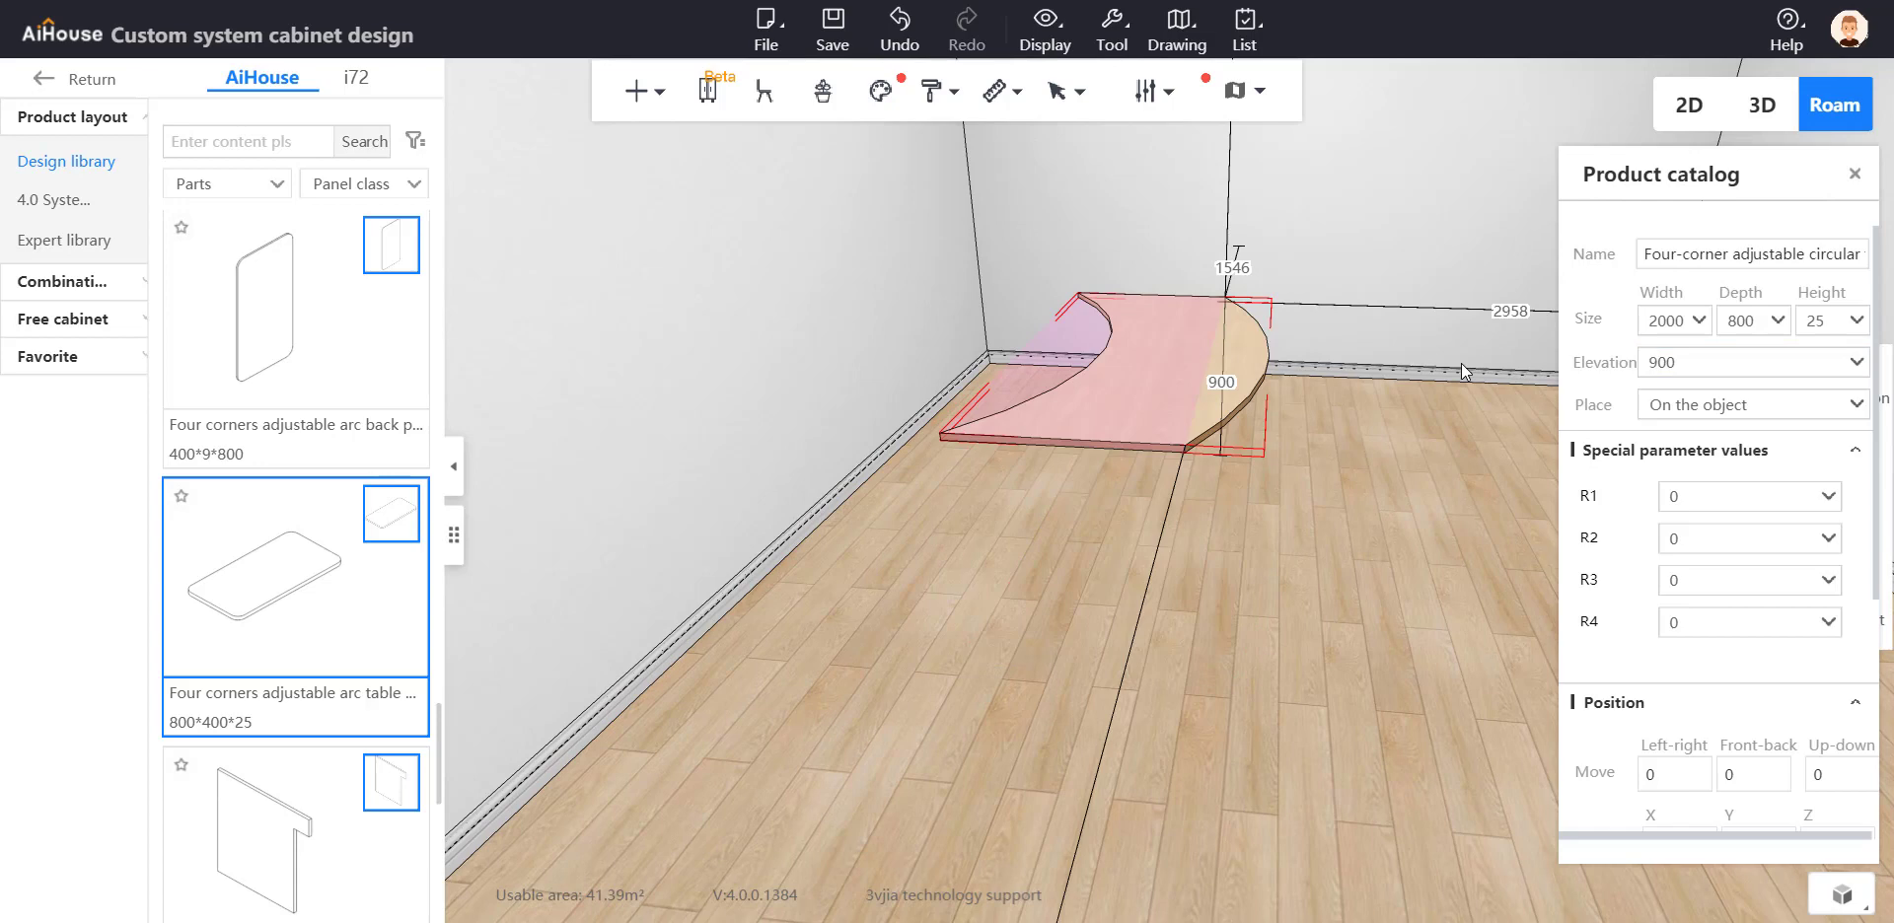
# Step: Set the curved tabletop's elevation to 850 and deselect it
pyautogui.hotkey('ctrl', 'a')
pyautogui.write('850')
pyautogui.press('Return')
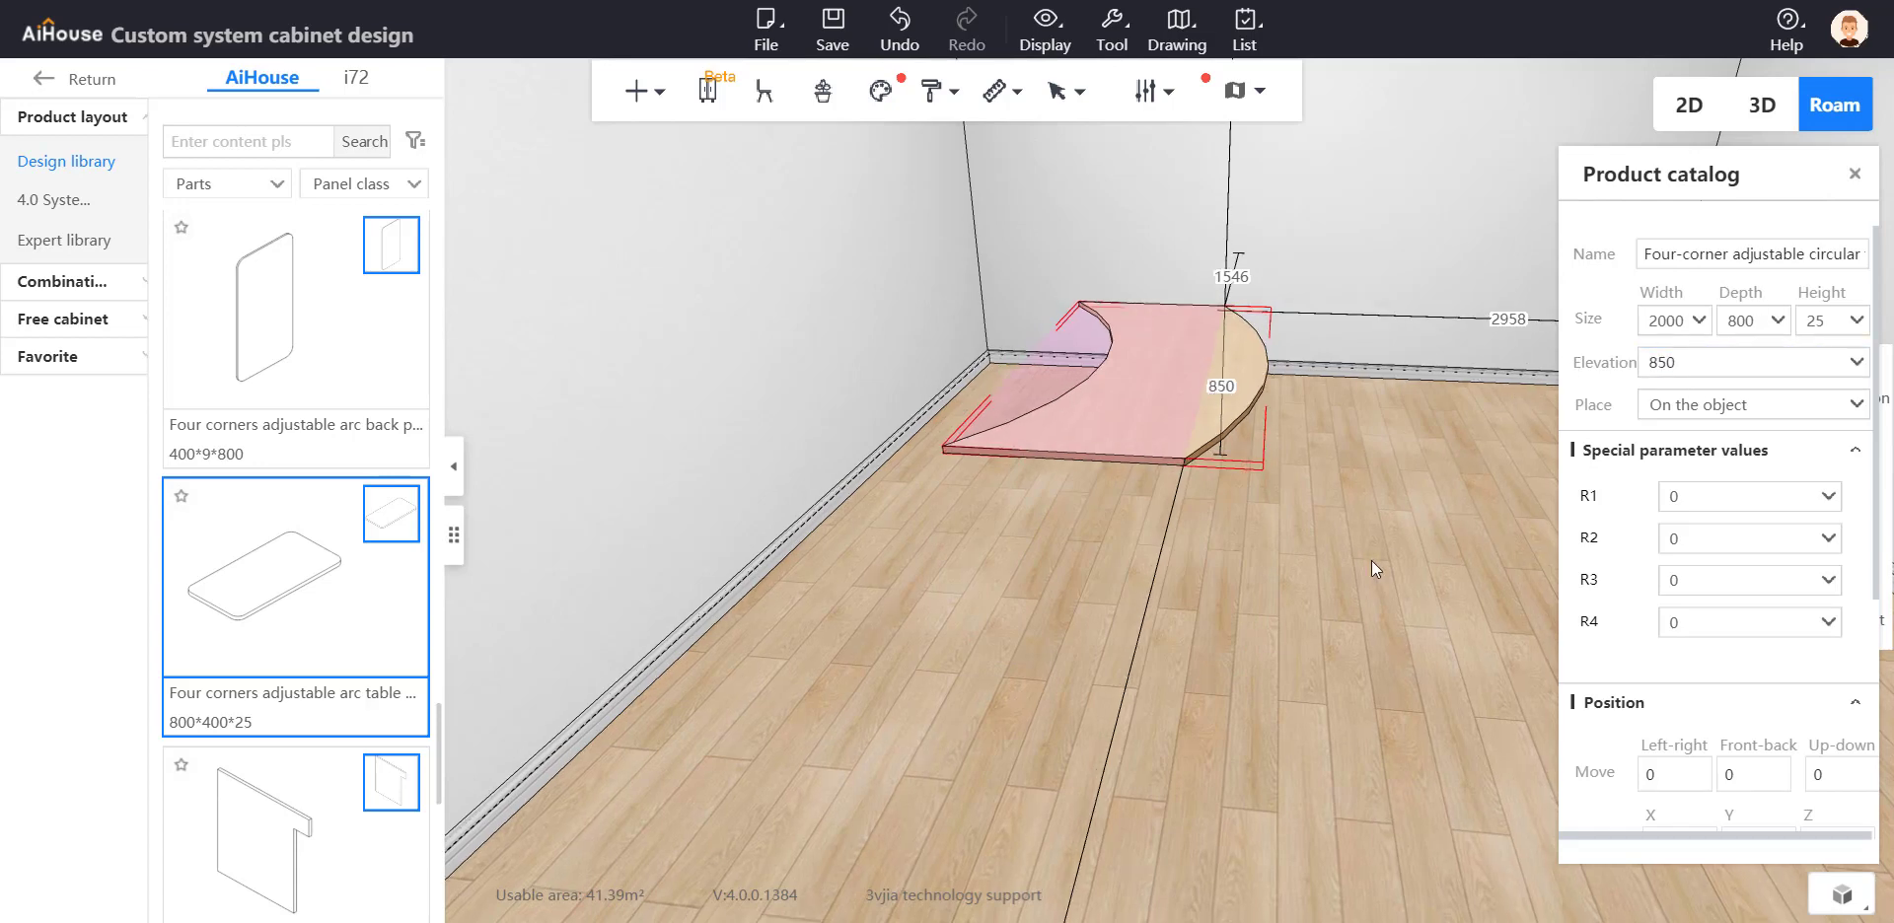
pyautogui.click(1371, 561)
# Step: Place a Steel frame from the design library on the floor in front of the tabletop and set its height to 750
pyautogui.moveTo(1326, 595); pyautogui.dragTo(1219, 621, button='right')
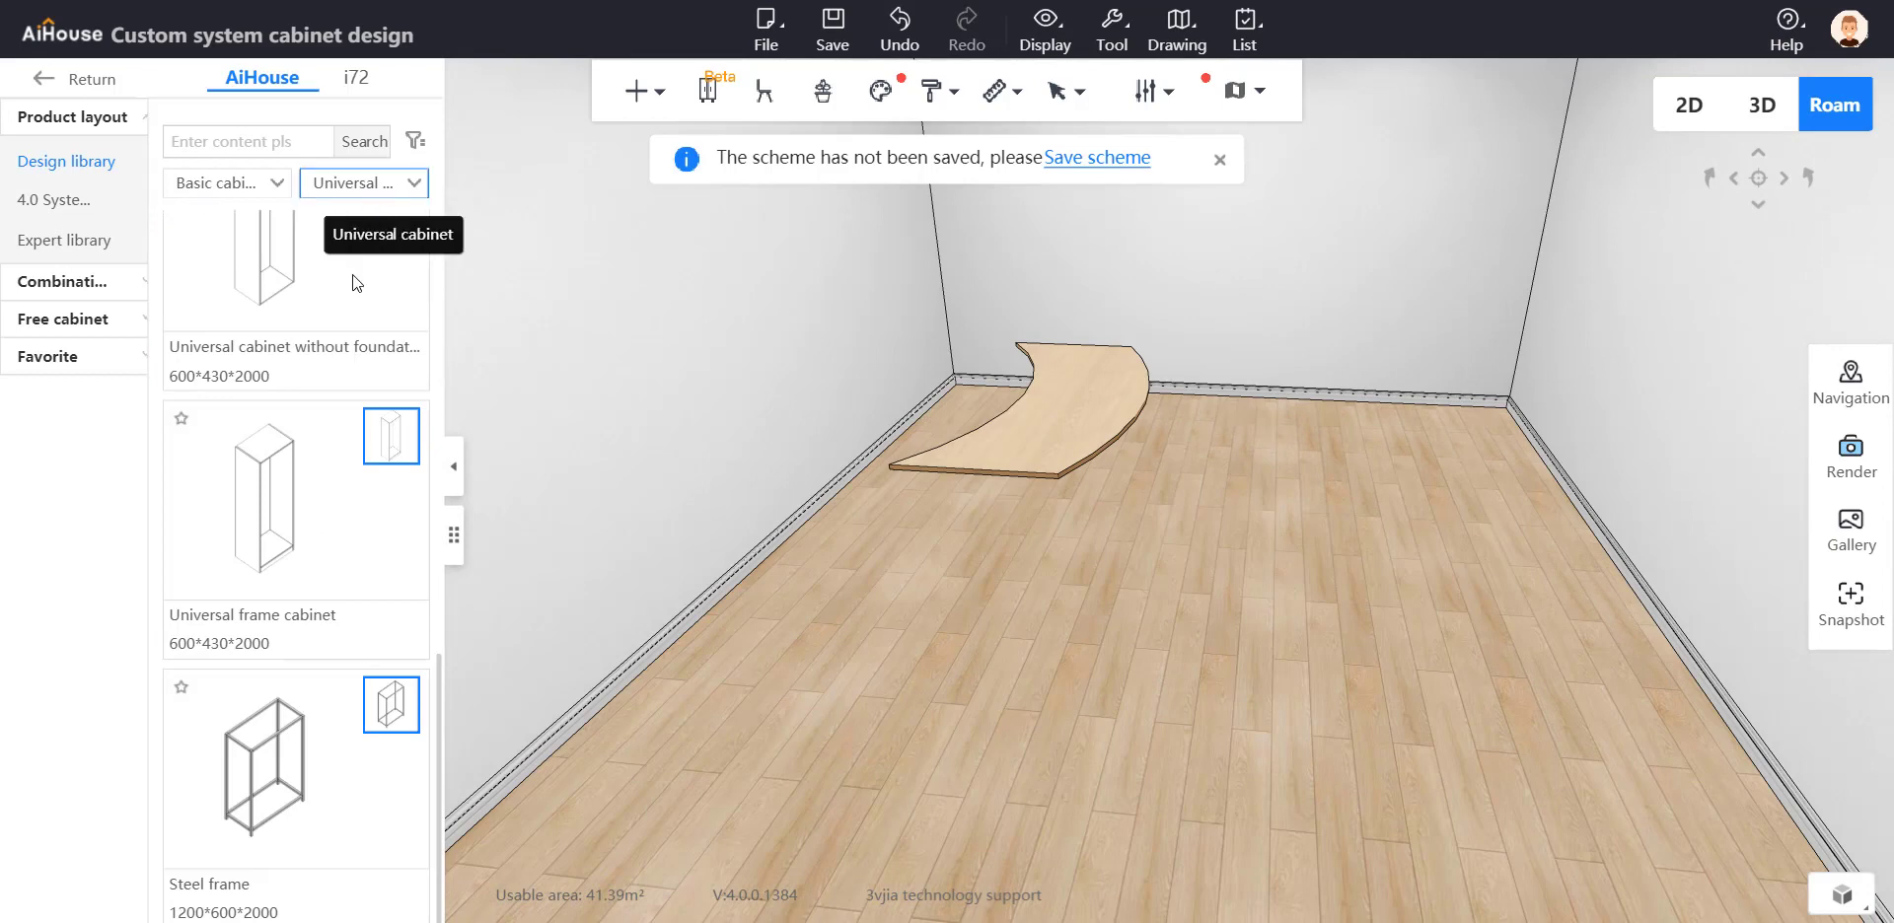
pyautogui.click(281, 801)
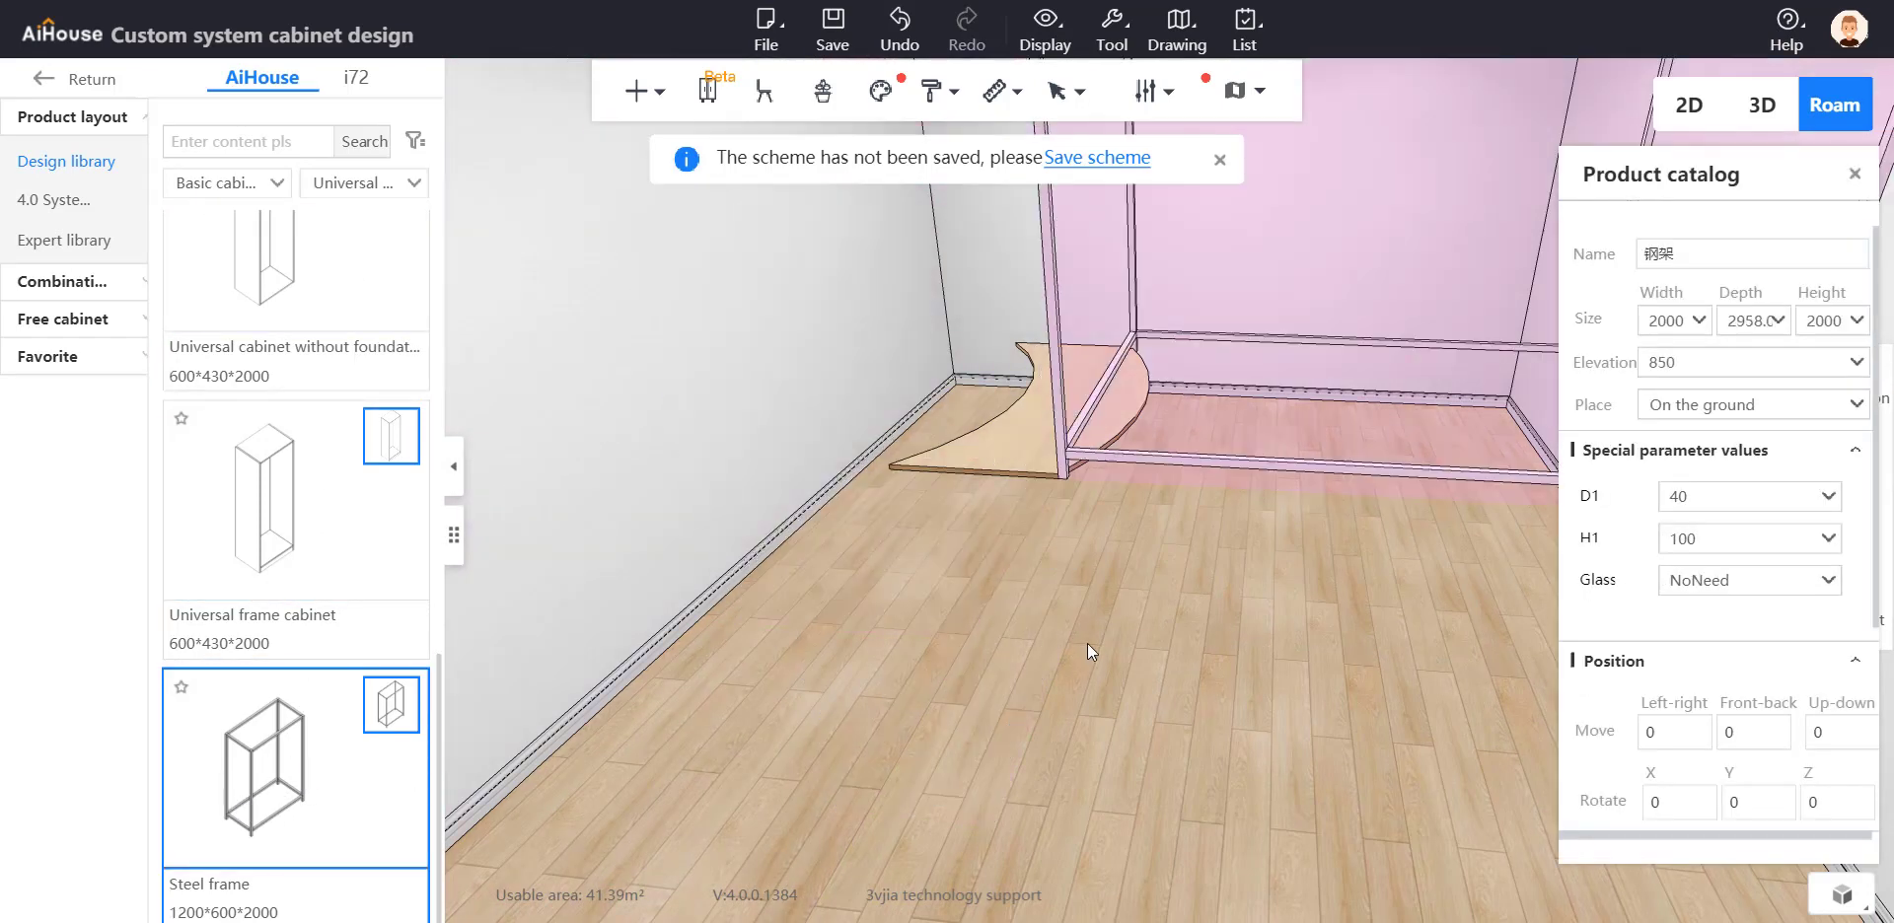
pyautogui.click(974, 743)
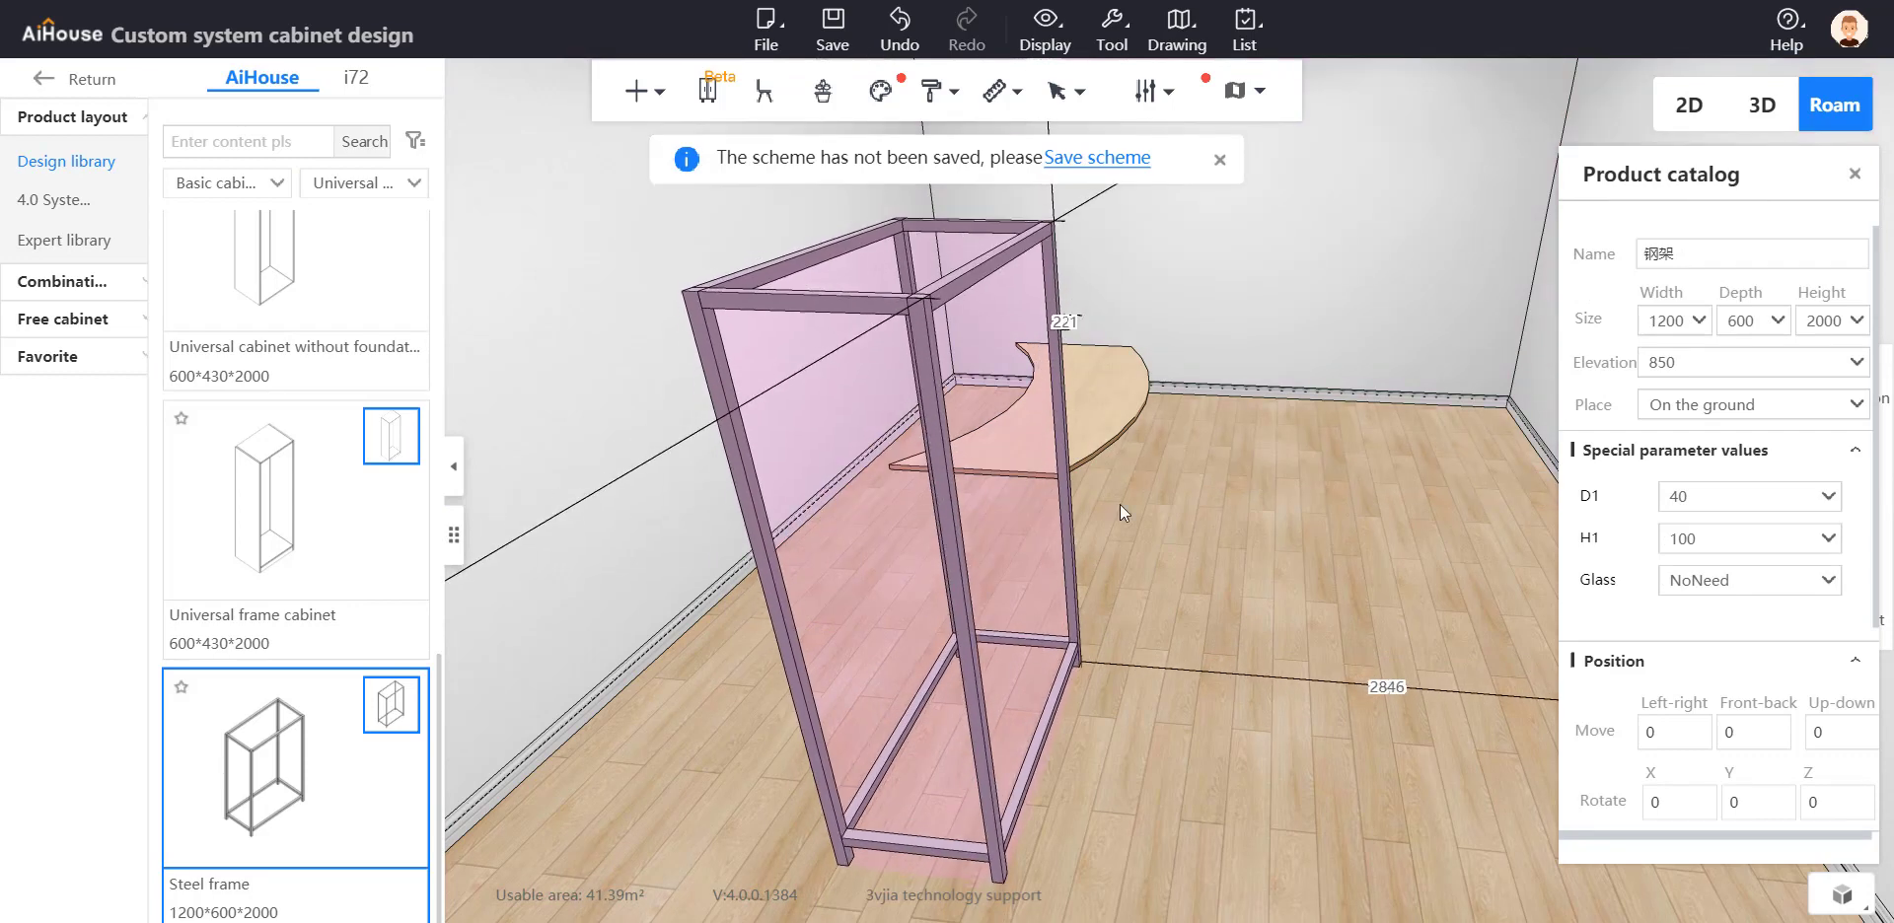
pyautogui.moveTo(1760, 332); pyautogui.dragTo(1717, 347)
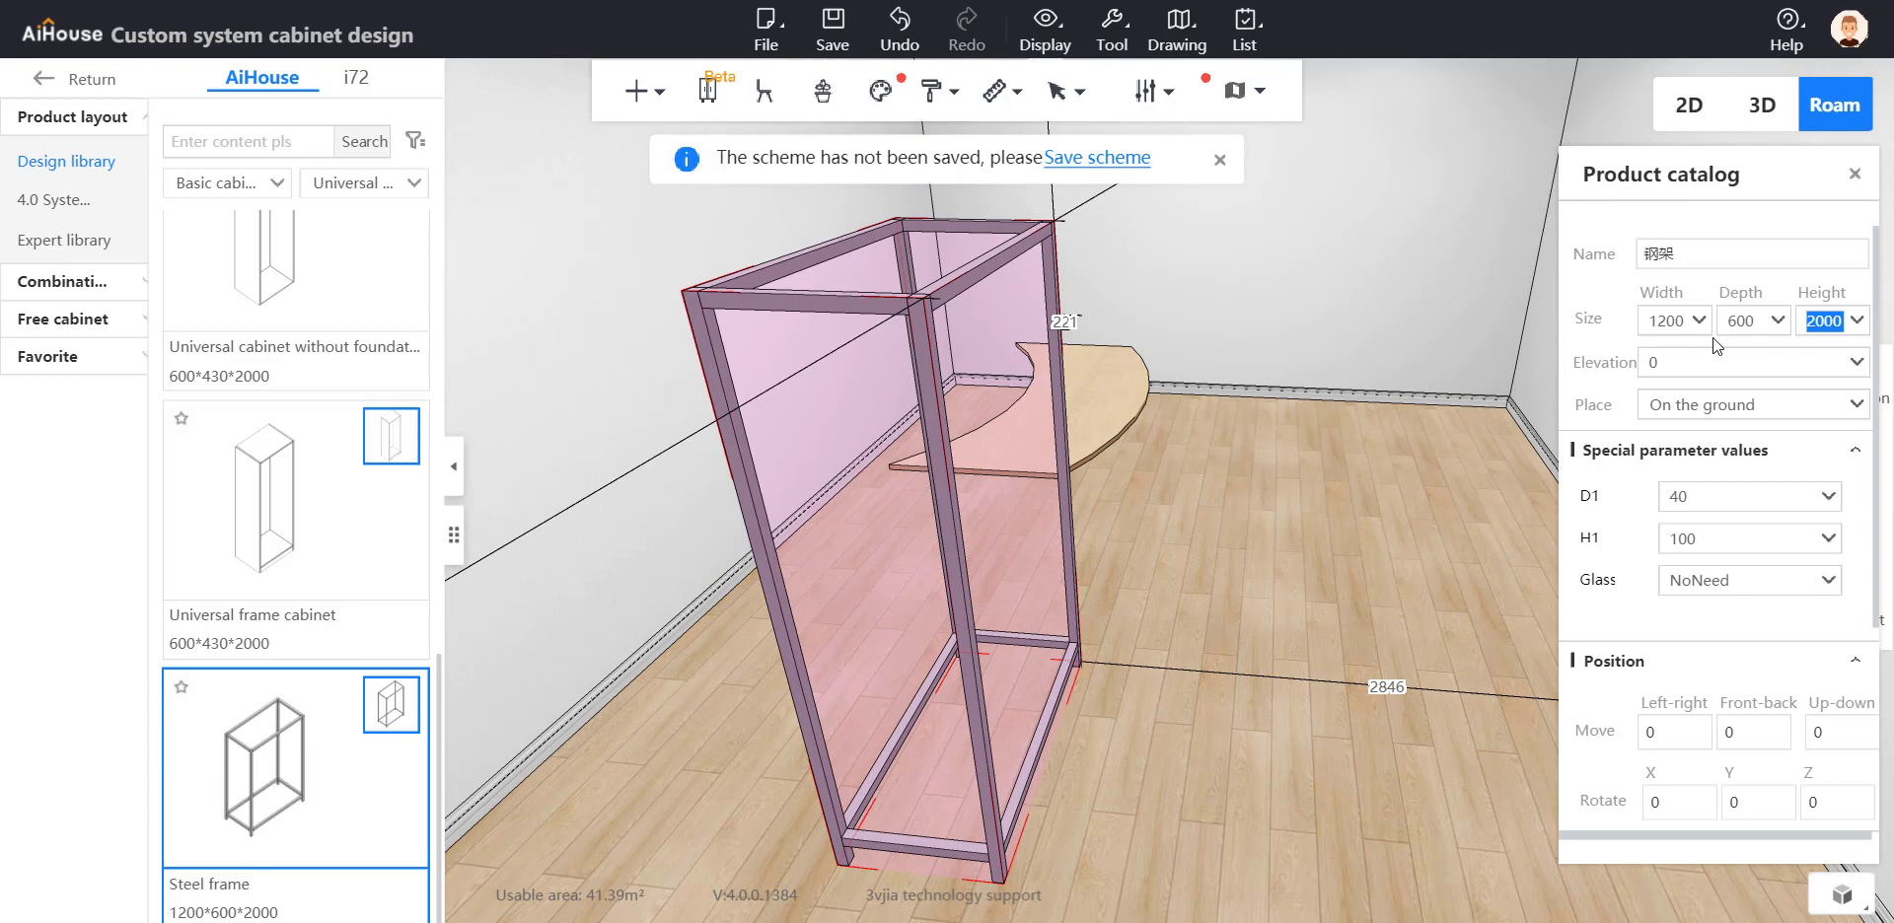
pyautogui.write('750')
pyautogui.press('Return')
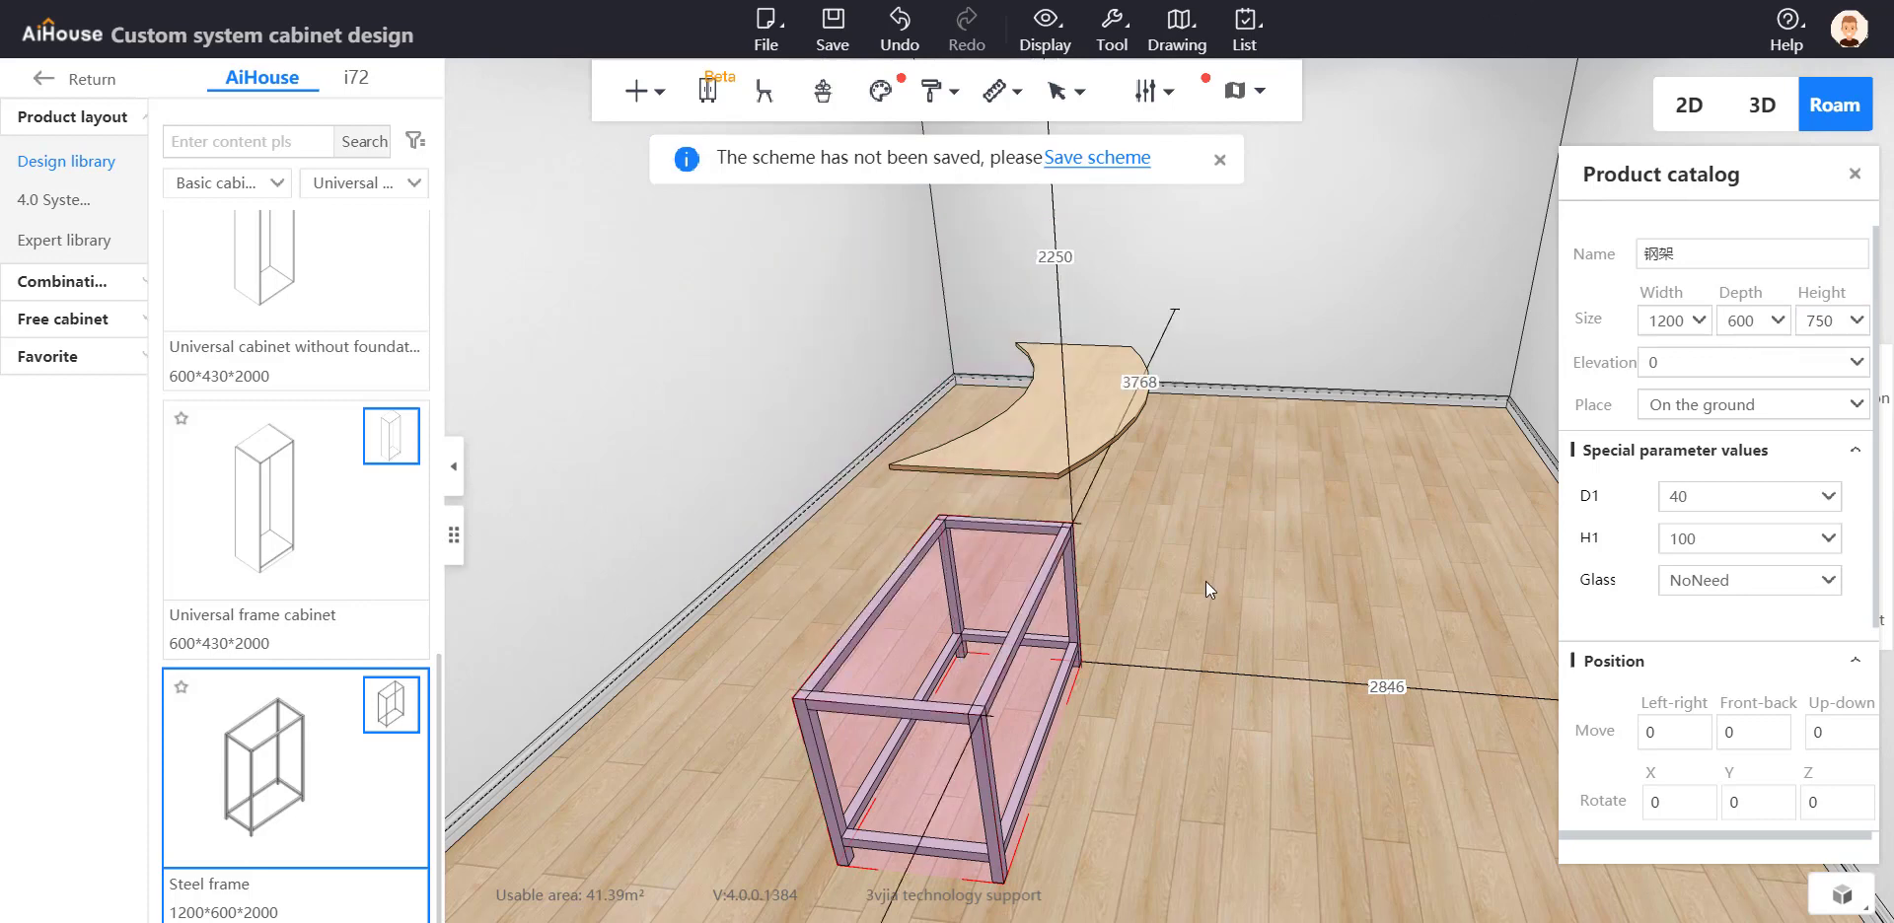
# Step: In board selection mode, delete the steel frame's upper and lower long rails and its two far legs
pyautogui.moveTo(1205, 582); pyautogui.dragTo(925, 519)
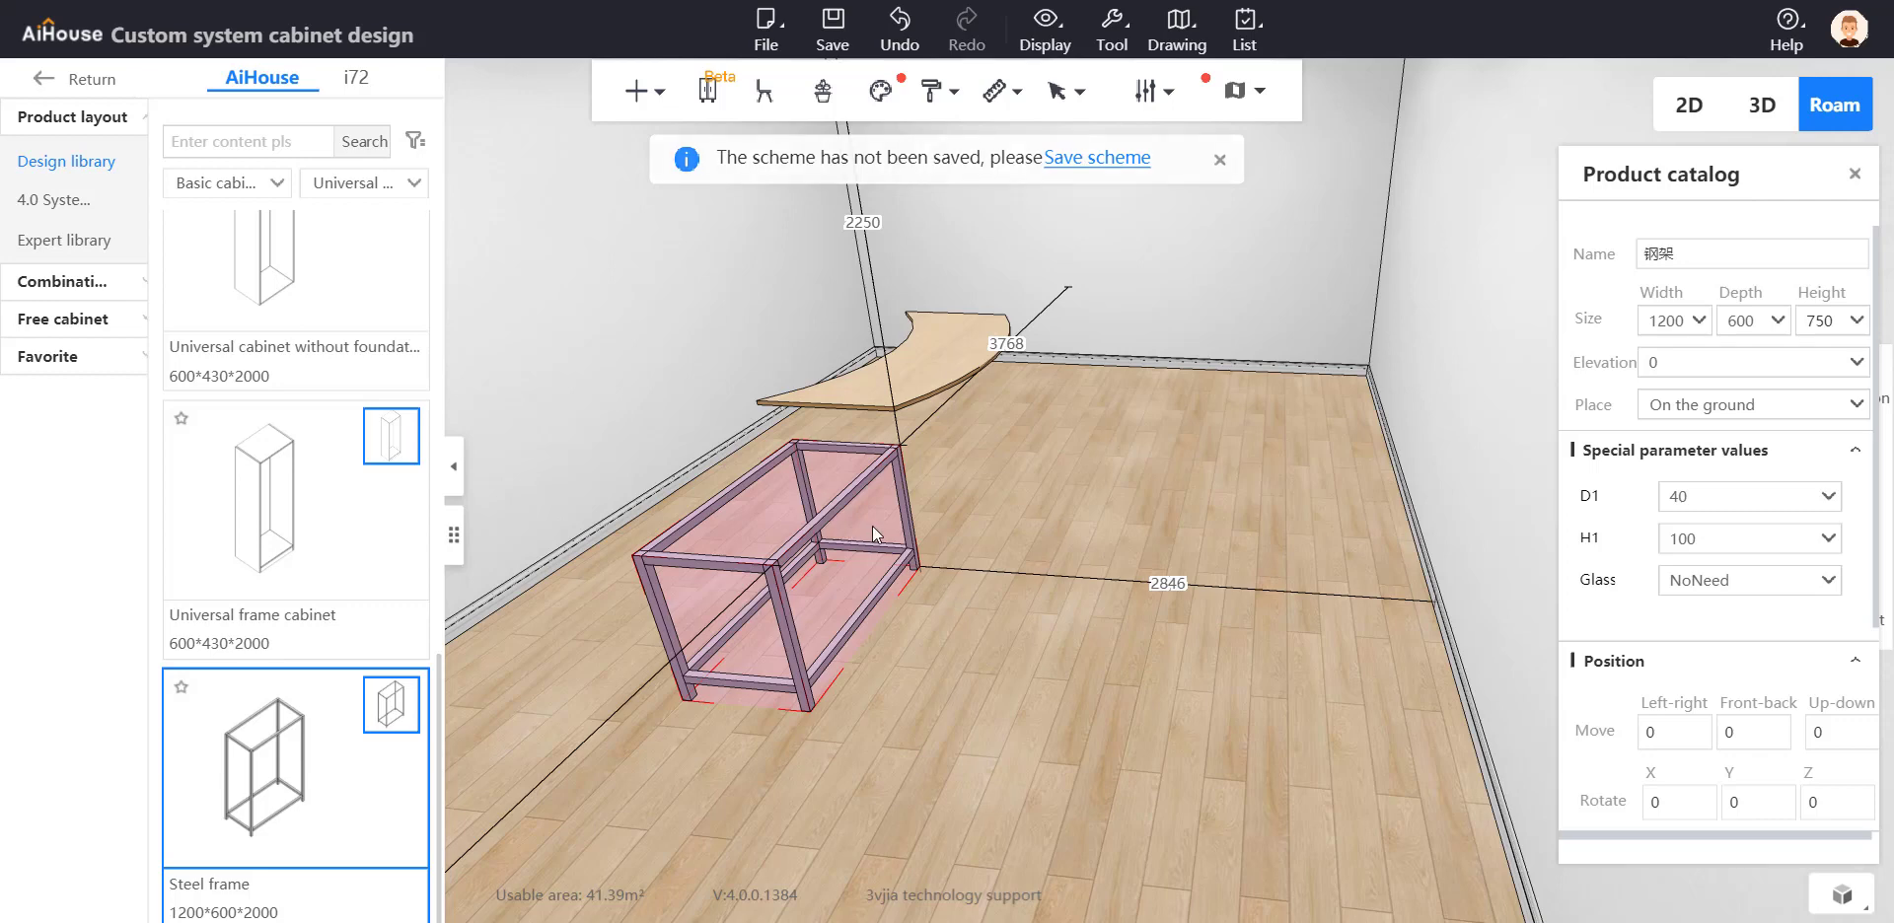
pyautogui.press('b')
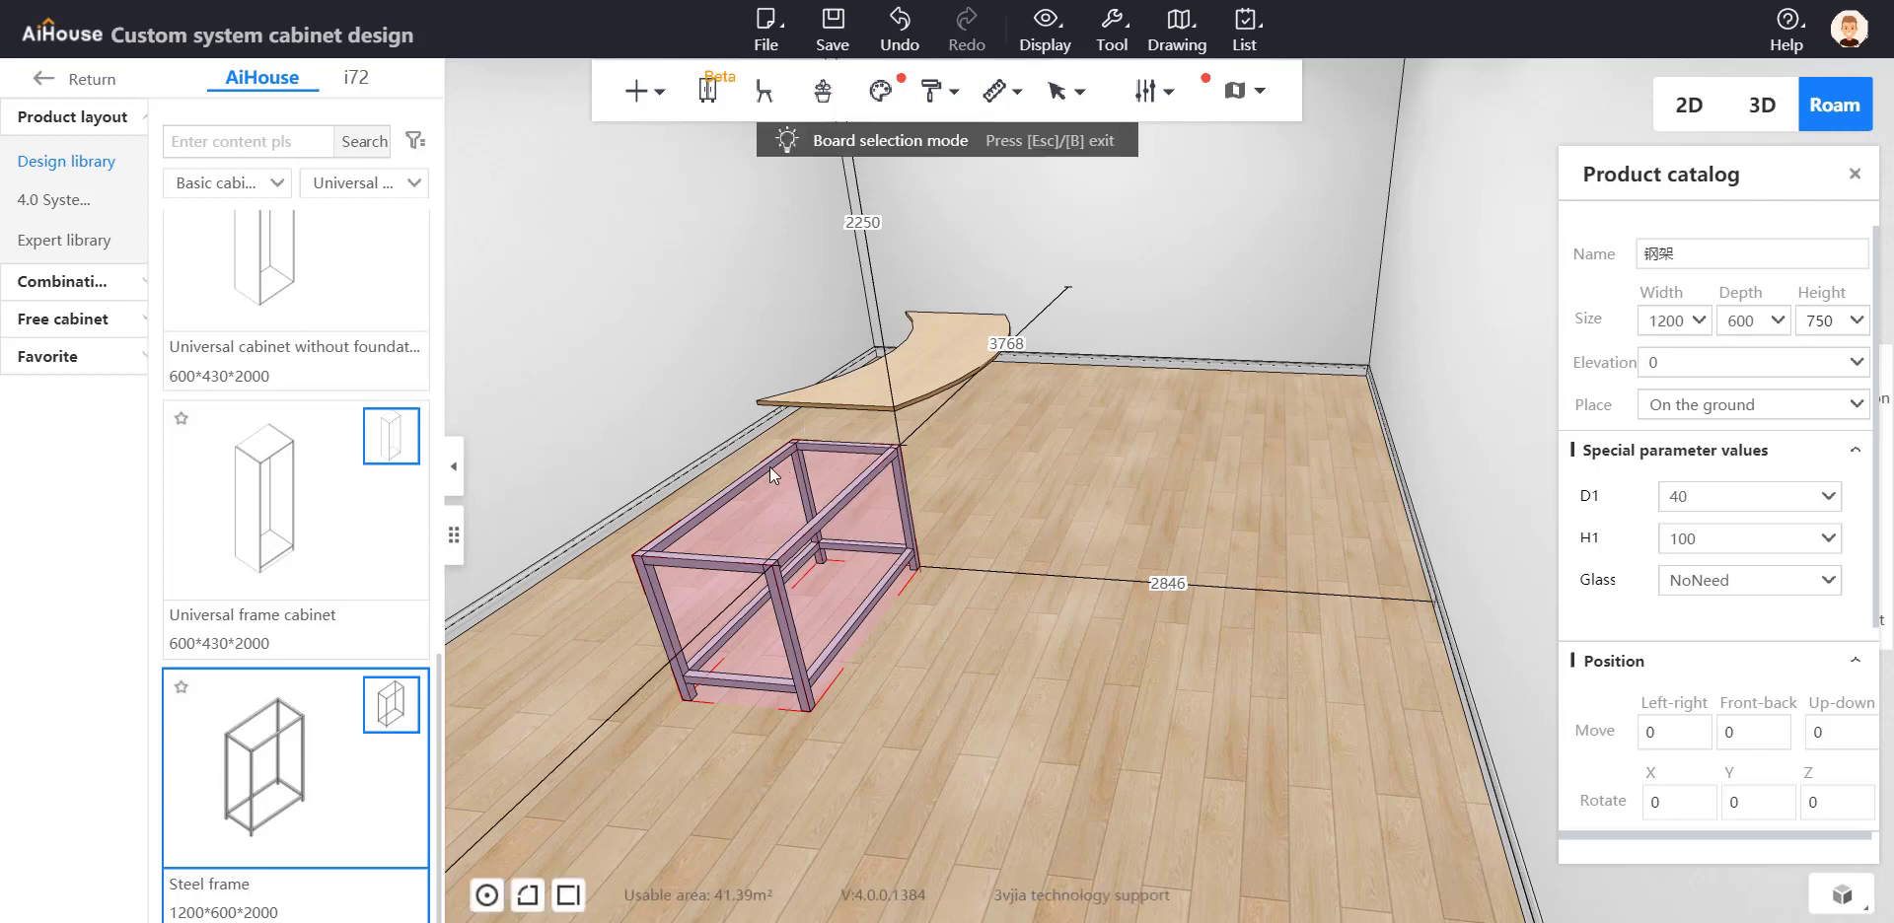
pyautogui.click(769, 467)
pyautogui.press('Delete')
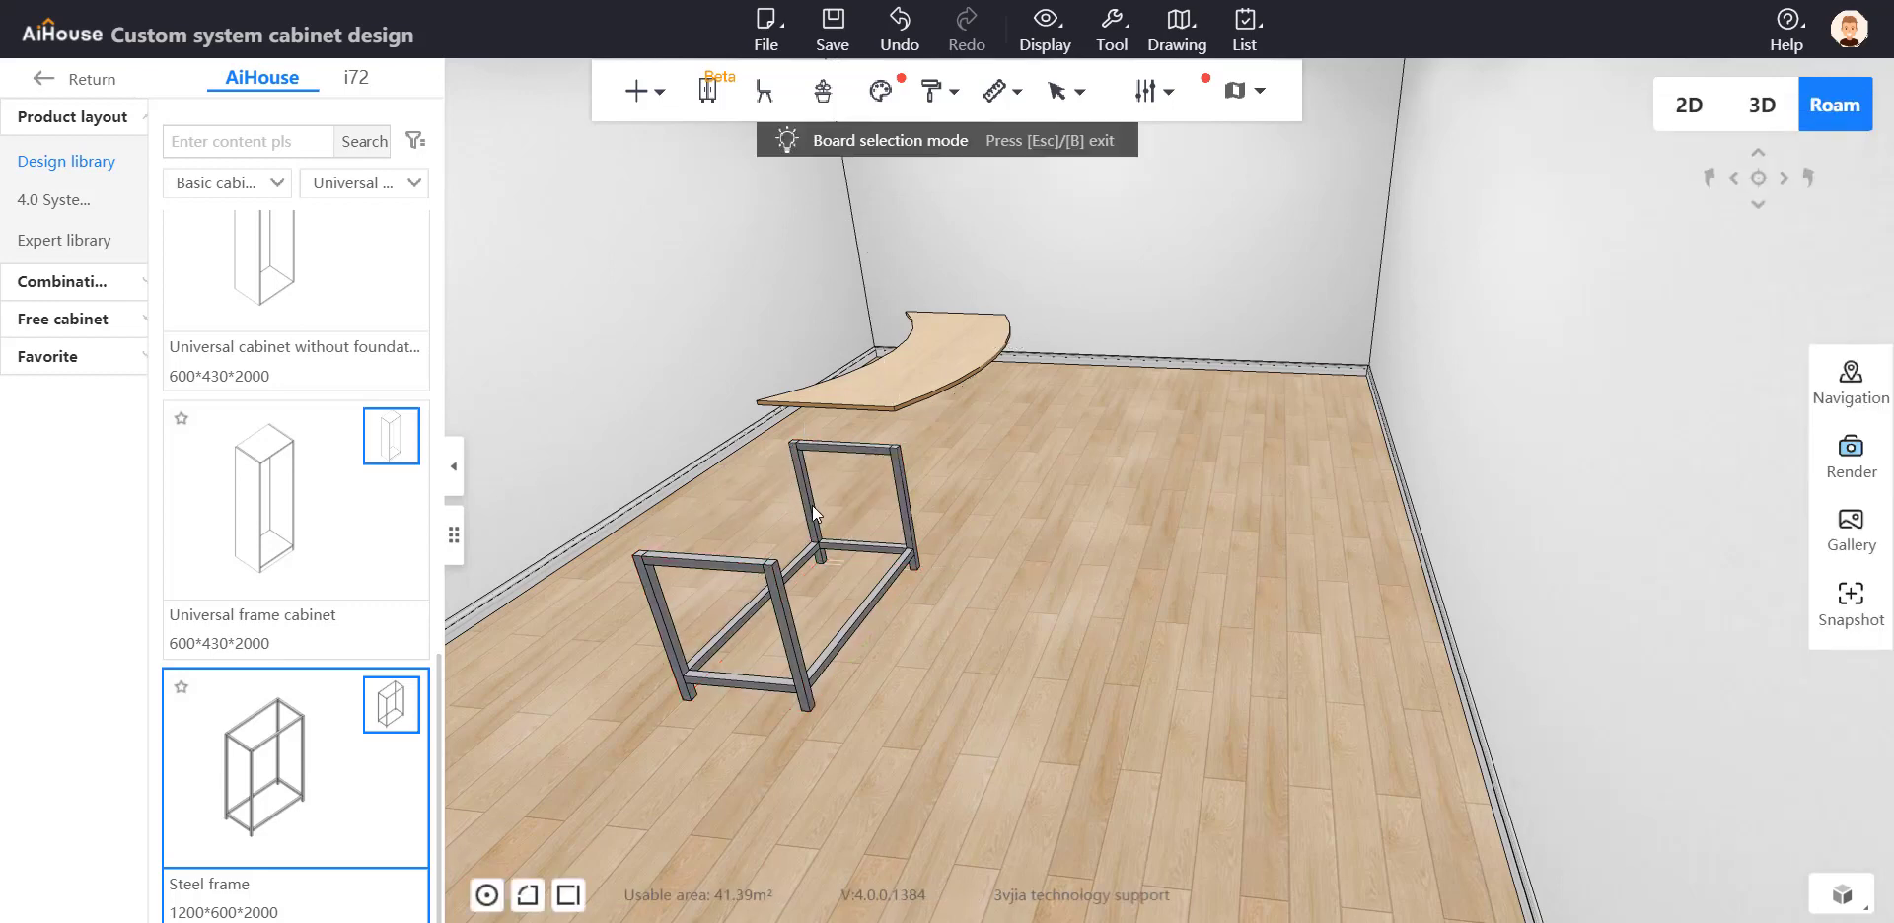
pyautogui.click(813, 503)
pyautogui.press('Delete')
pyautogui.click(801, 562)
pyautogui.press('Delete')
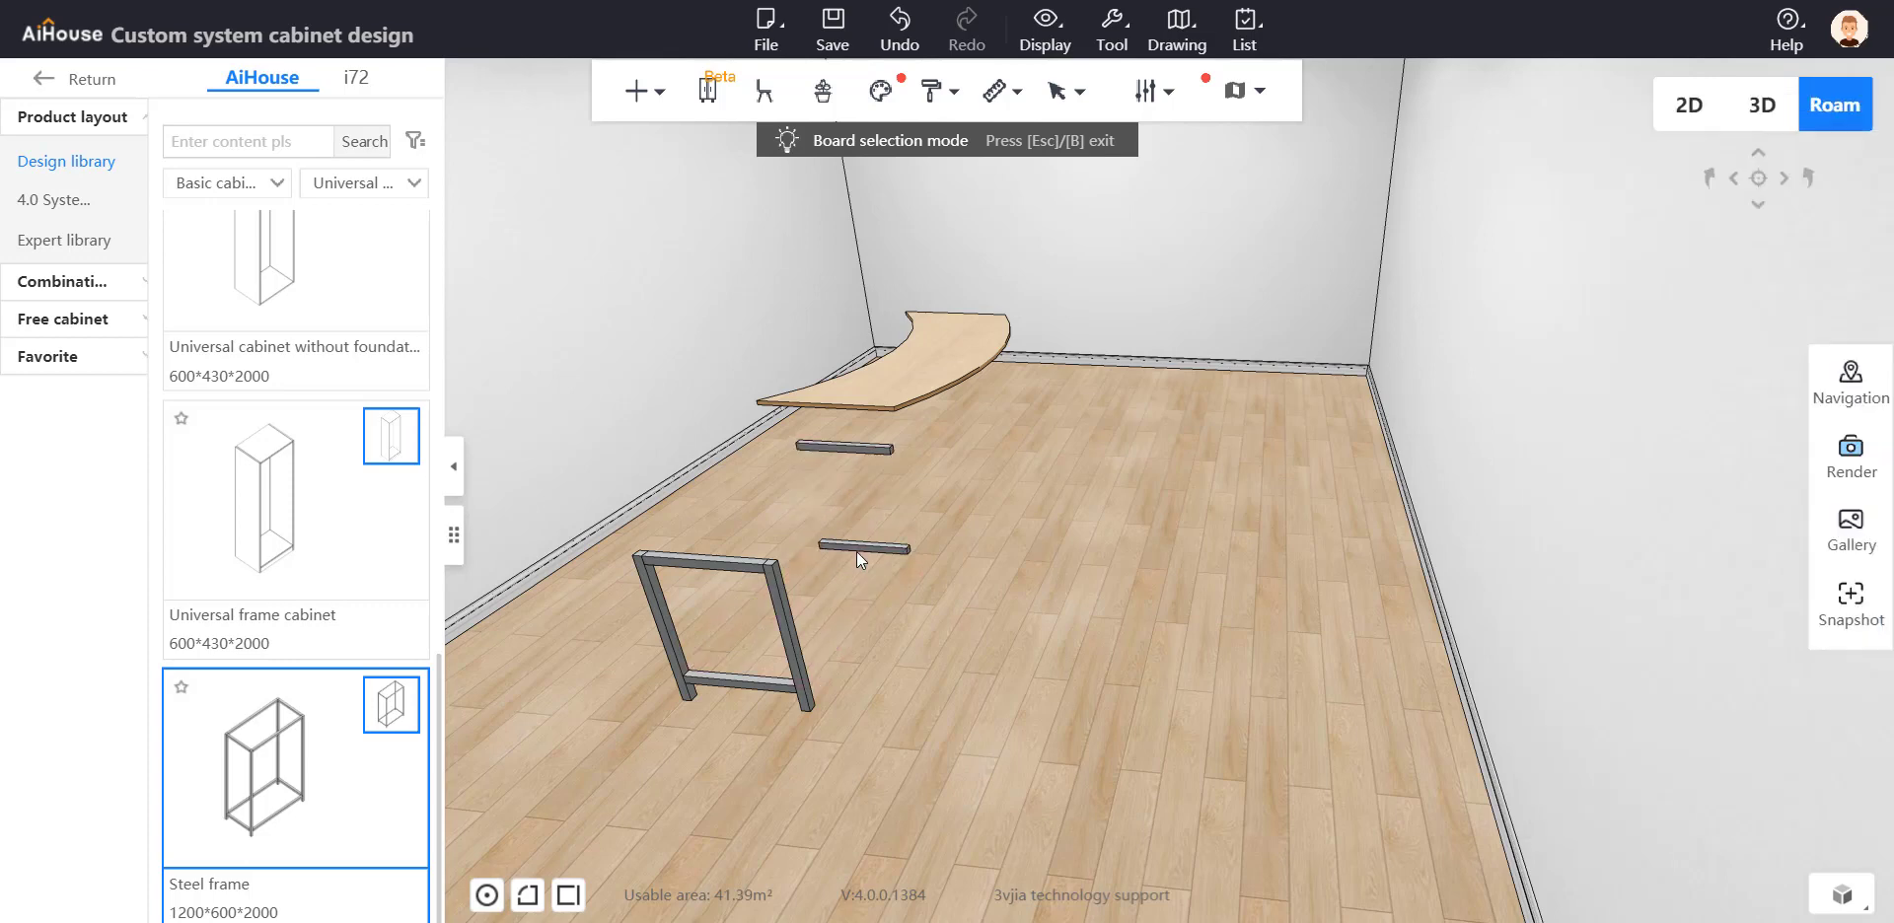
# Step: Delete the two remaining crossbars at the frame's far end, keeping only the near leg frame, and leave board selection mode
pyautogui.click(861, 545)
pyautogui.press('Delete')
pyautogui.click(878, 452)
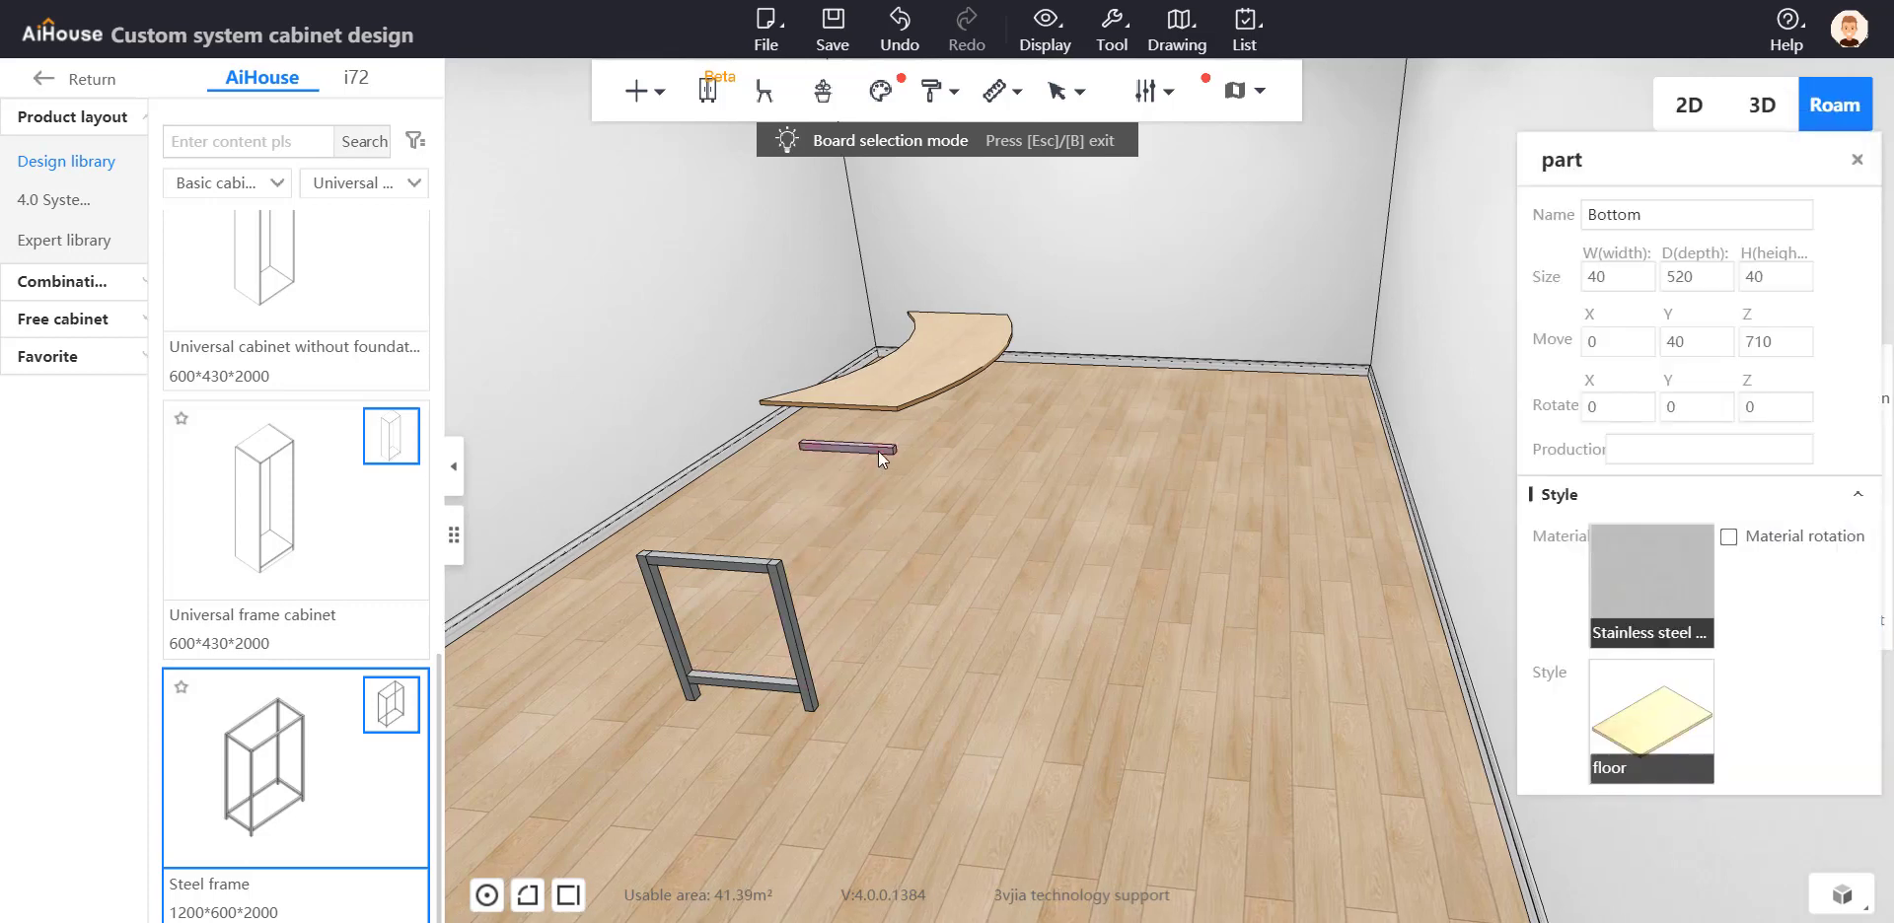
pyautogui.press('Delete')
pyautogui.moveTo(927, 556); pyautogui.dragTo(963, 564, button='middle')
pyautogui.press('Escape')
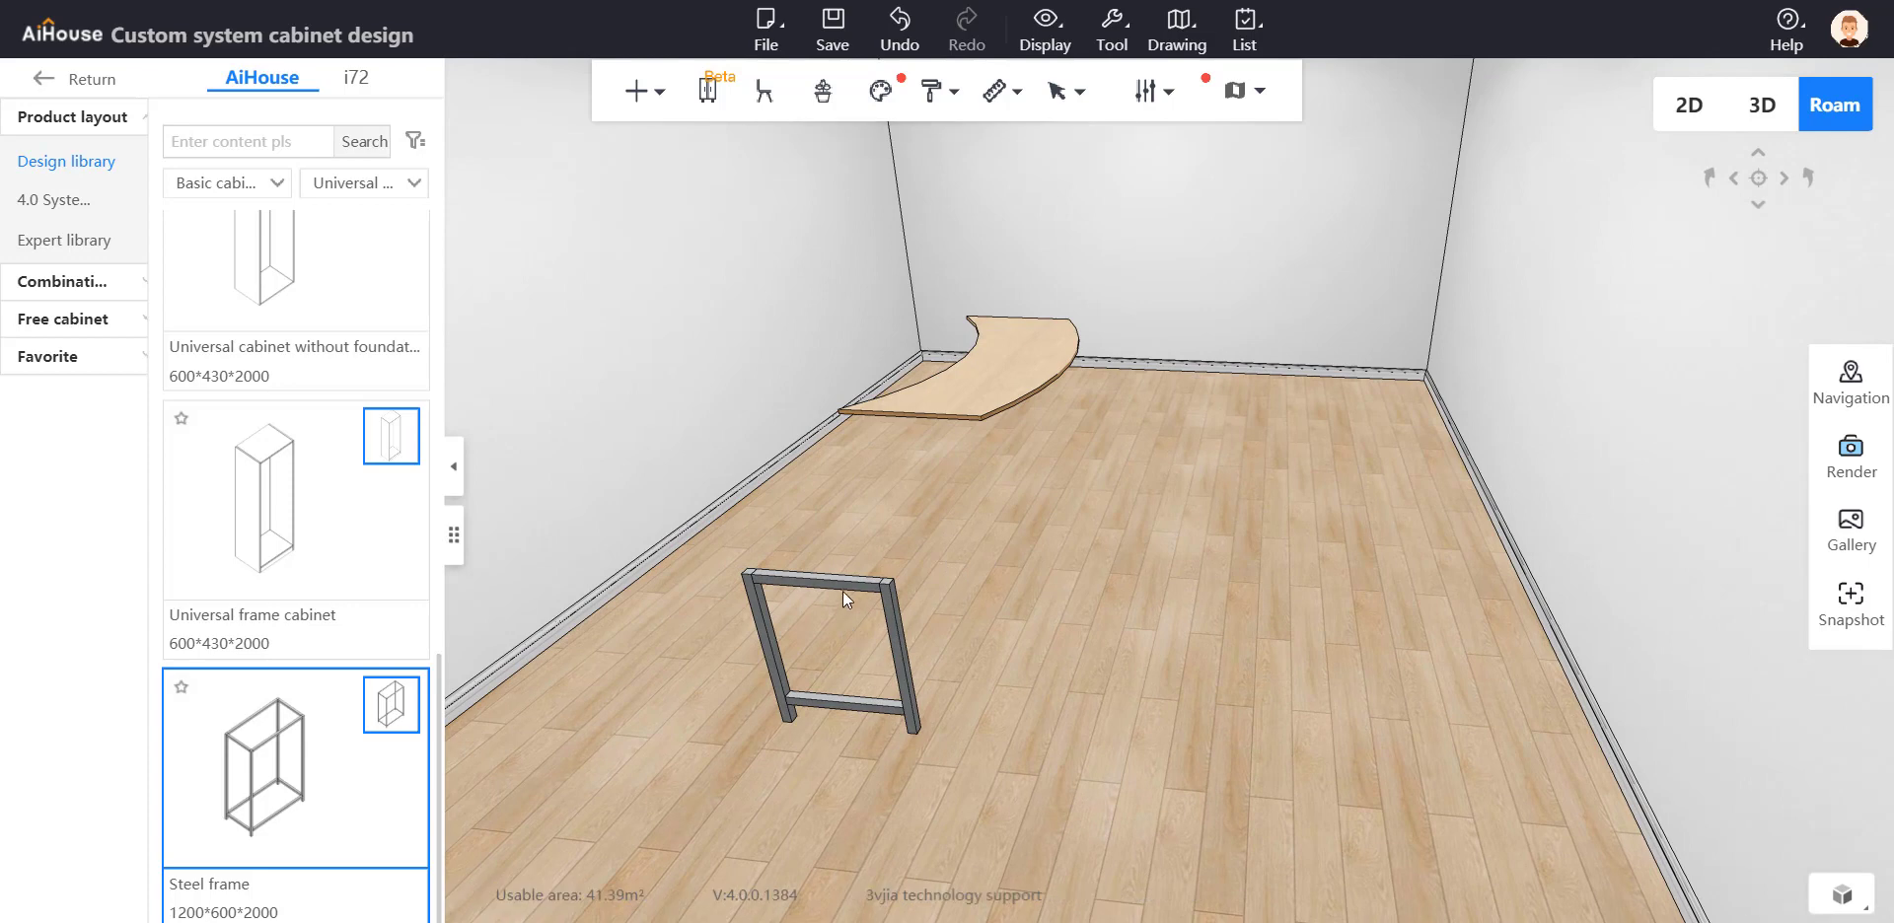
# Step: Move the leg frame beneath the near end of the tabletop, about 3110 from the side wall
pyautogui.click(844, 580)
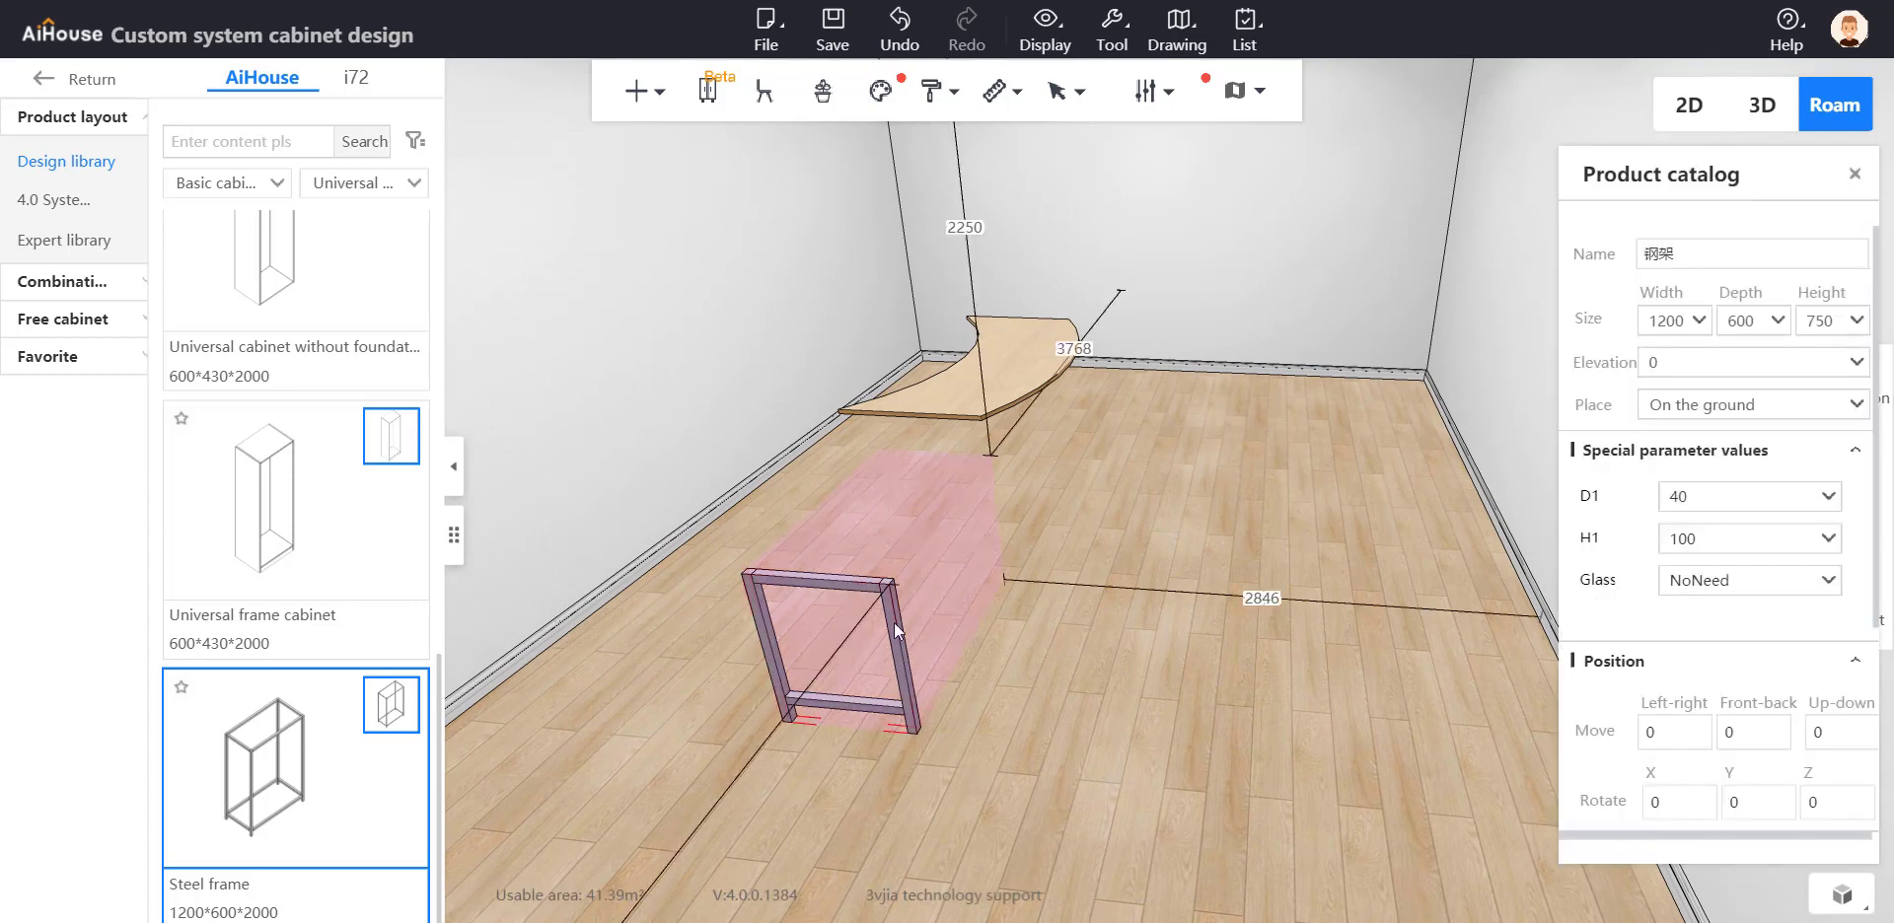
pyautogui.click(867, 700)
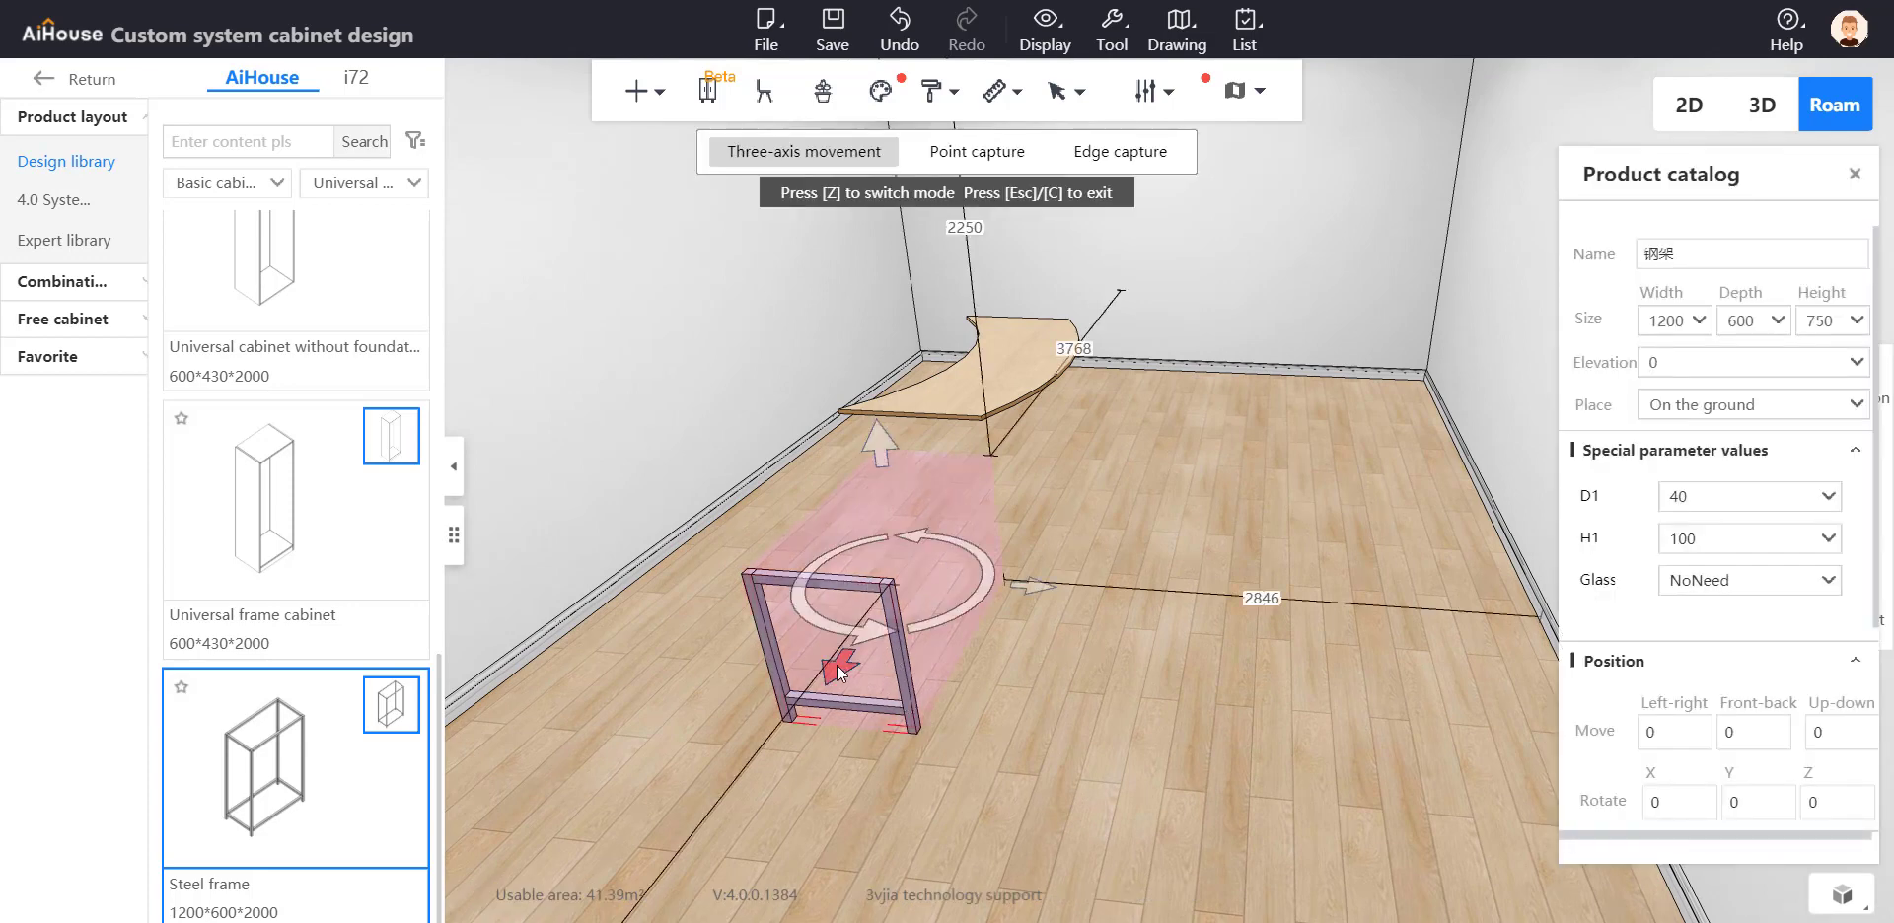
pyautogui.moveTo(836, 665); pyautogui.dragTo(947, 478)
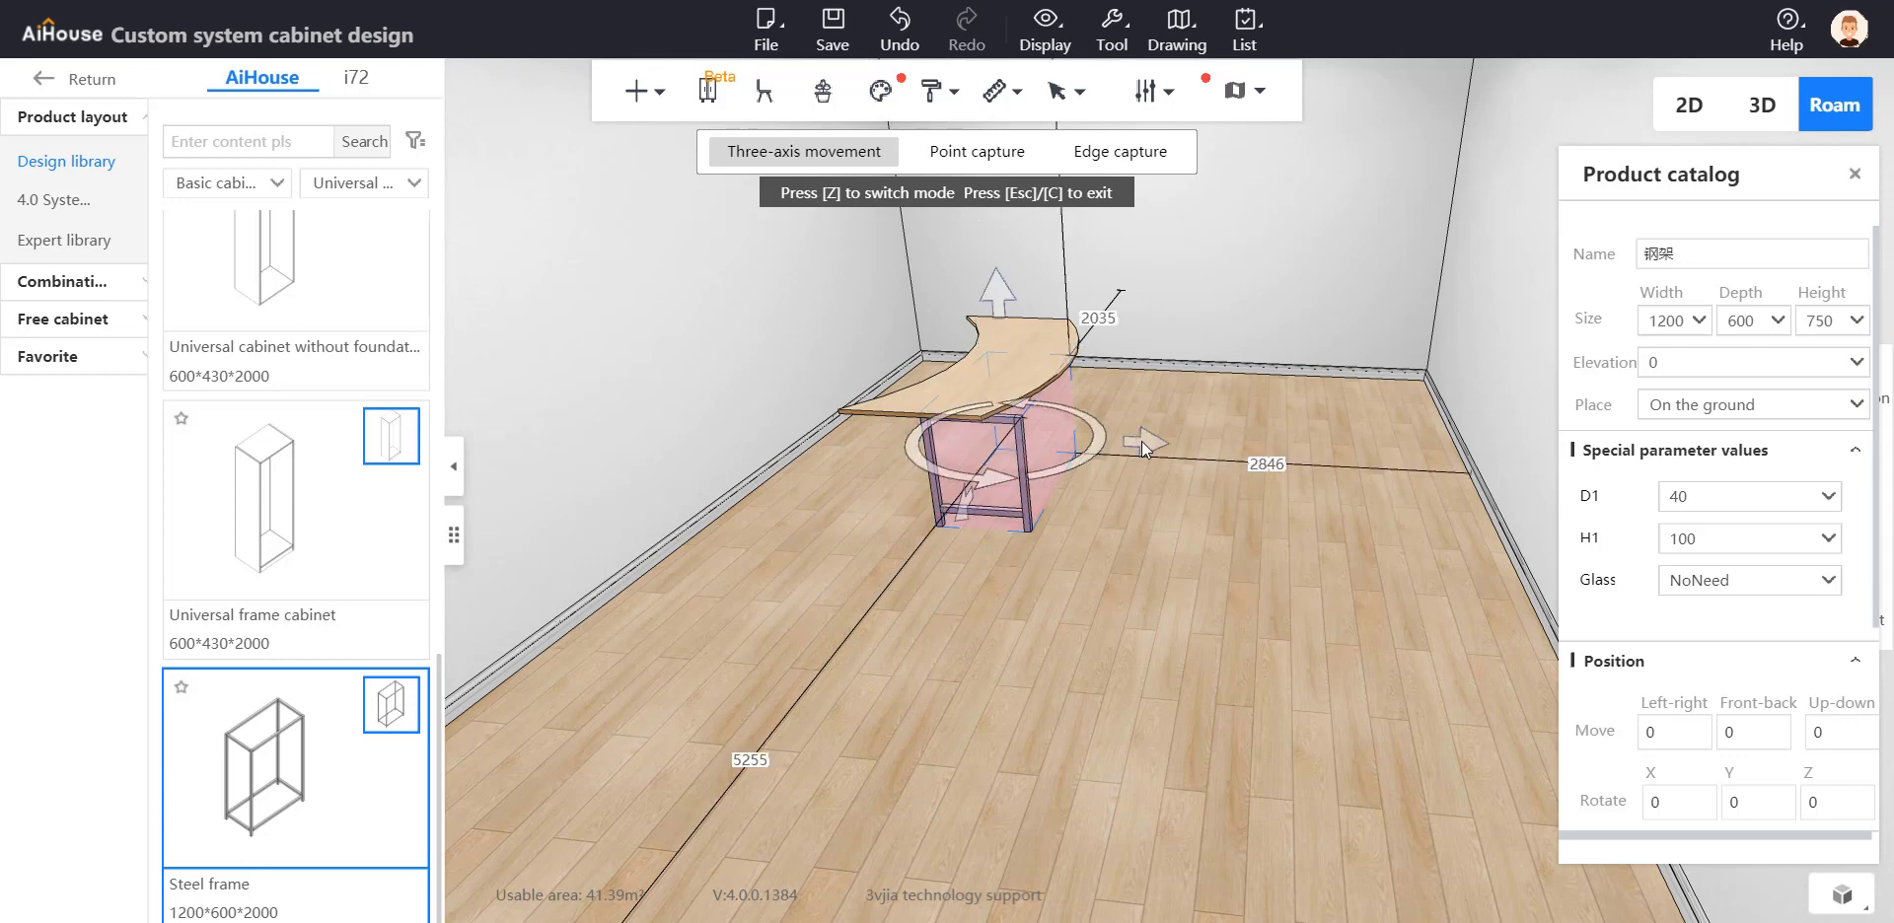
pyautogui.moveTo(1140, 440); pyautogui.dragTo(1103, 443)
# Step: Copy the leg frame about 775 further along the tabletop and shift it sideways under the curve, about 2850 from the side wall
pyautogui.moveTo(1098, 613); pyautogui.dragTo(827, 633)
pyautogui.click(826, 633)
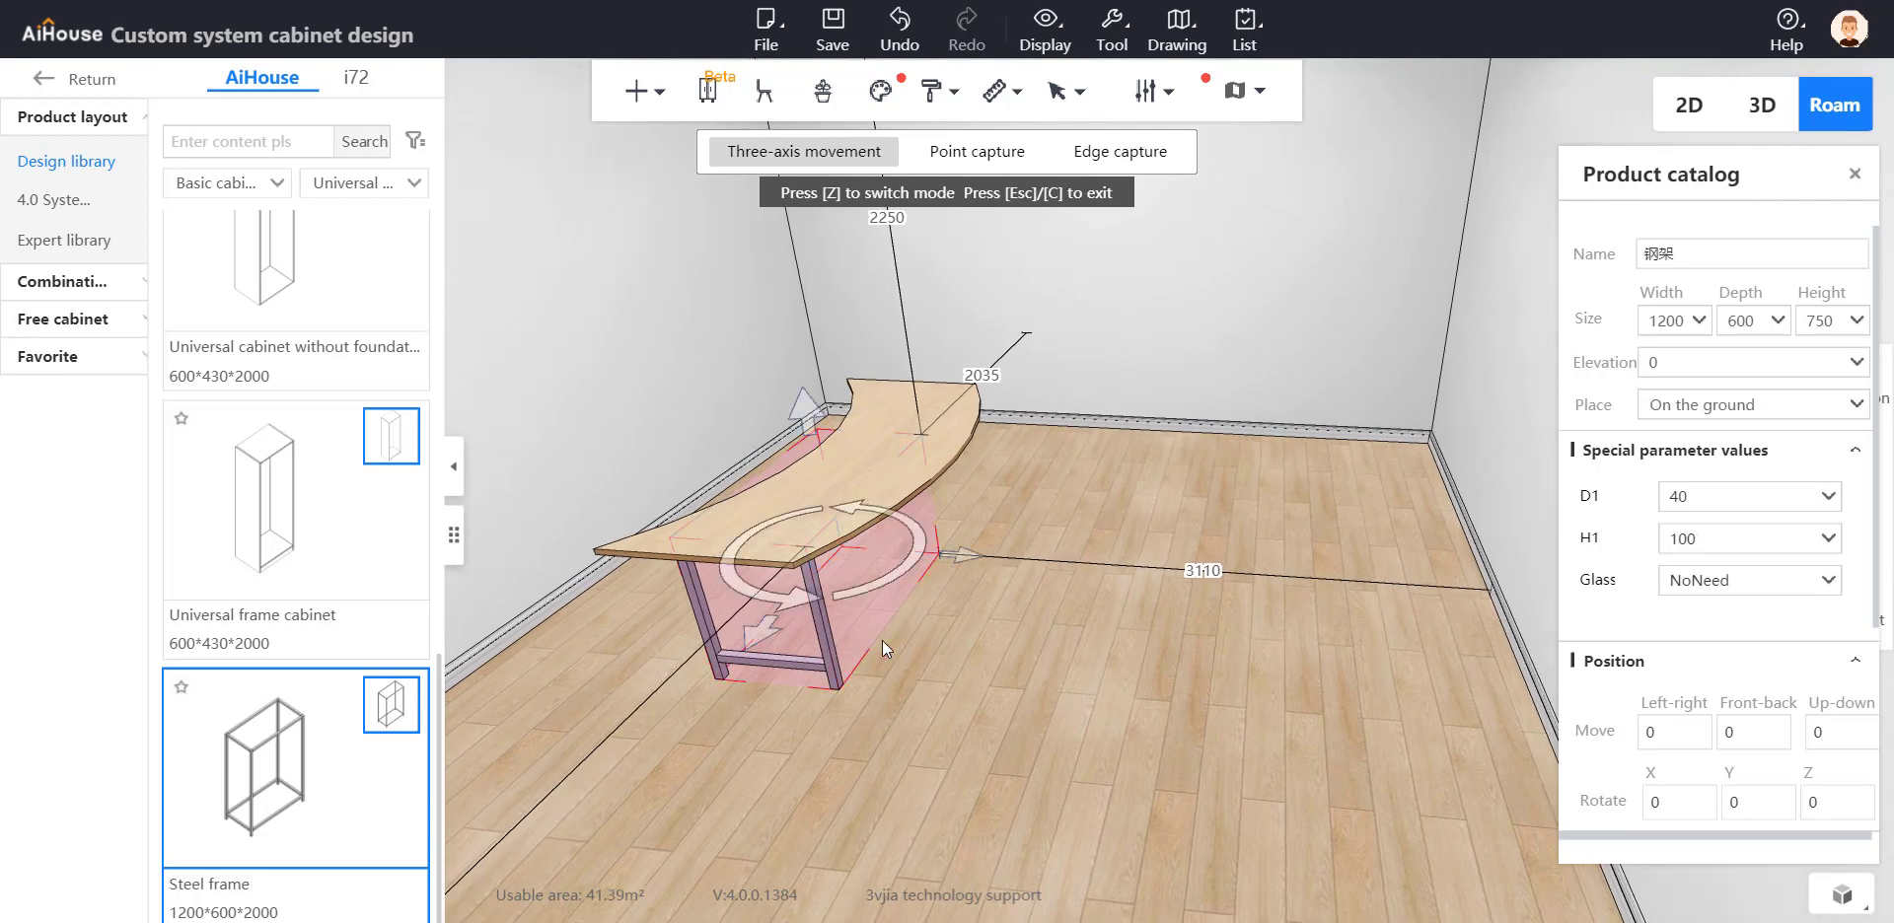
pyautogui.moveTo(905, 635); pyautogui.dragTo(890, 580)
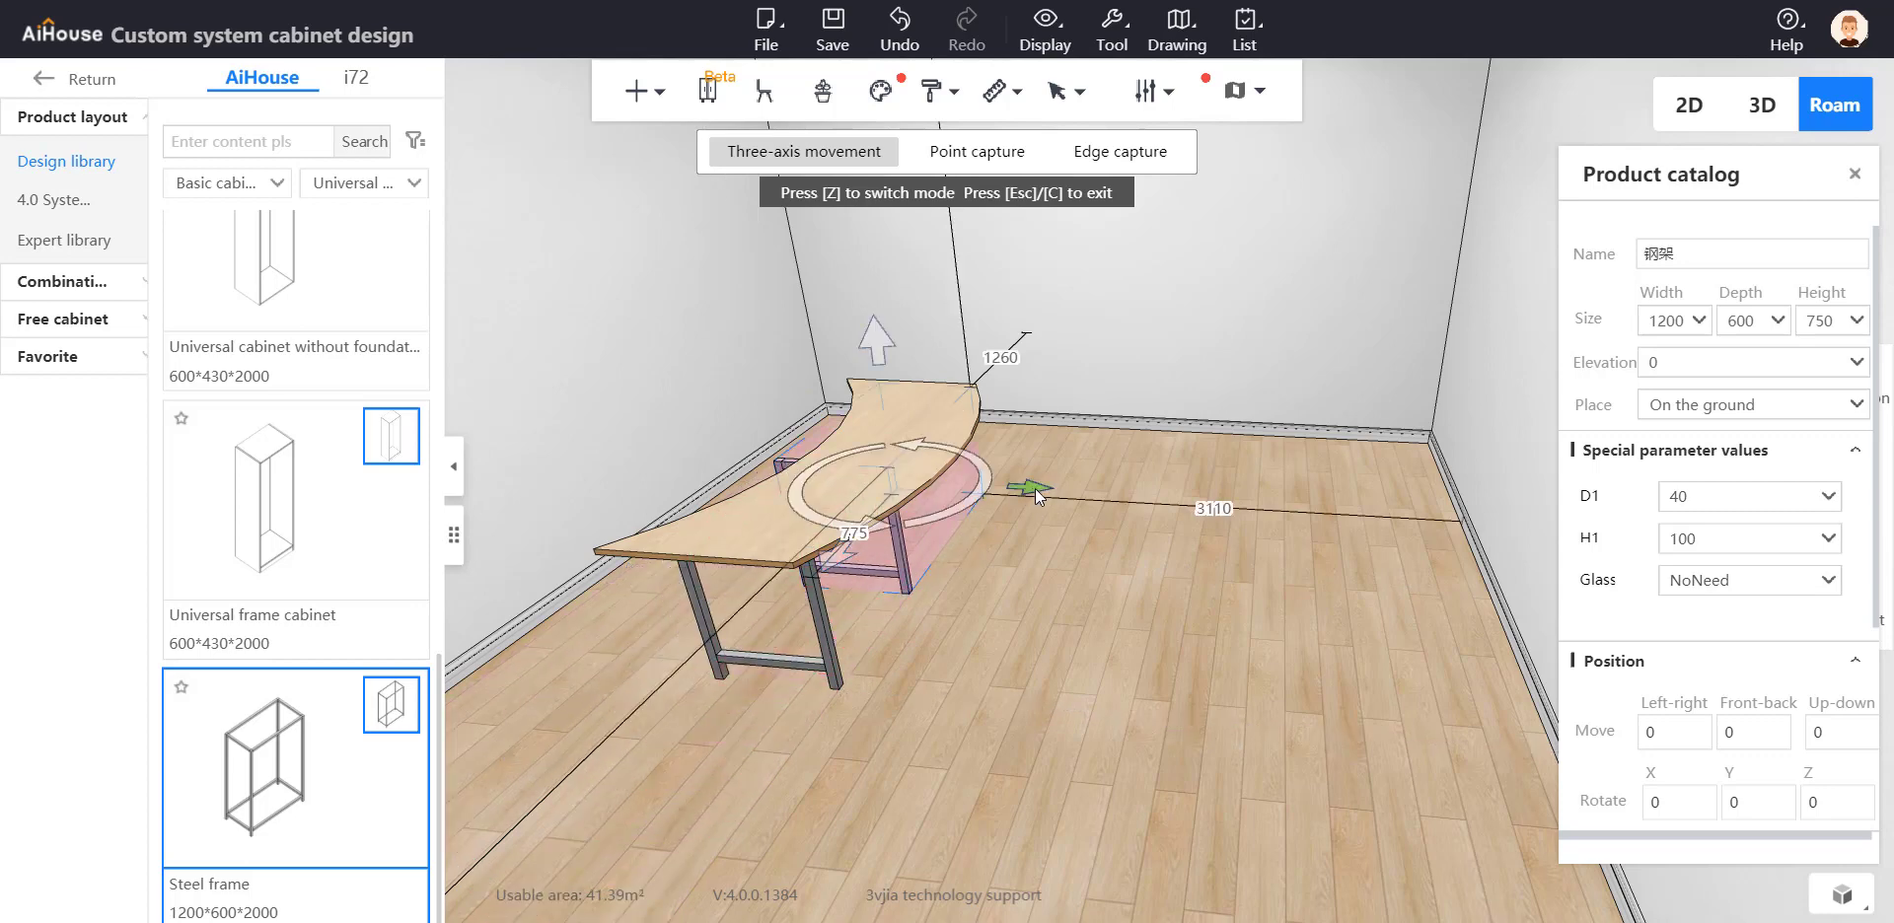
pyautogui.moveTo(1034, 488); pyautogui.dragTo(1077, 496)
# Step: Set the height of both the near and the middle leg frames to 850 so they reach the tabletop
pyautogui.press('w')
pyautogui.press('d')
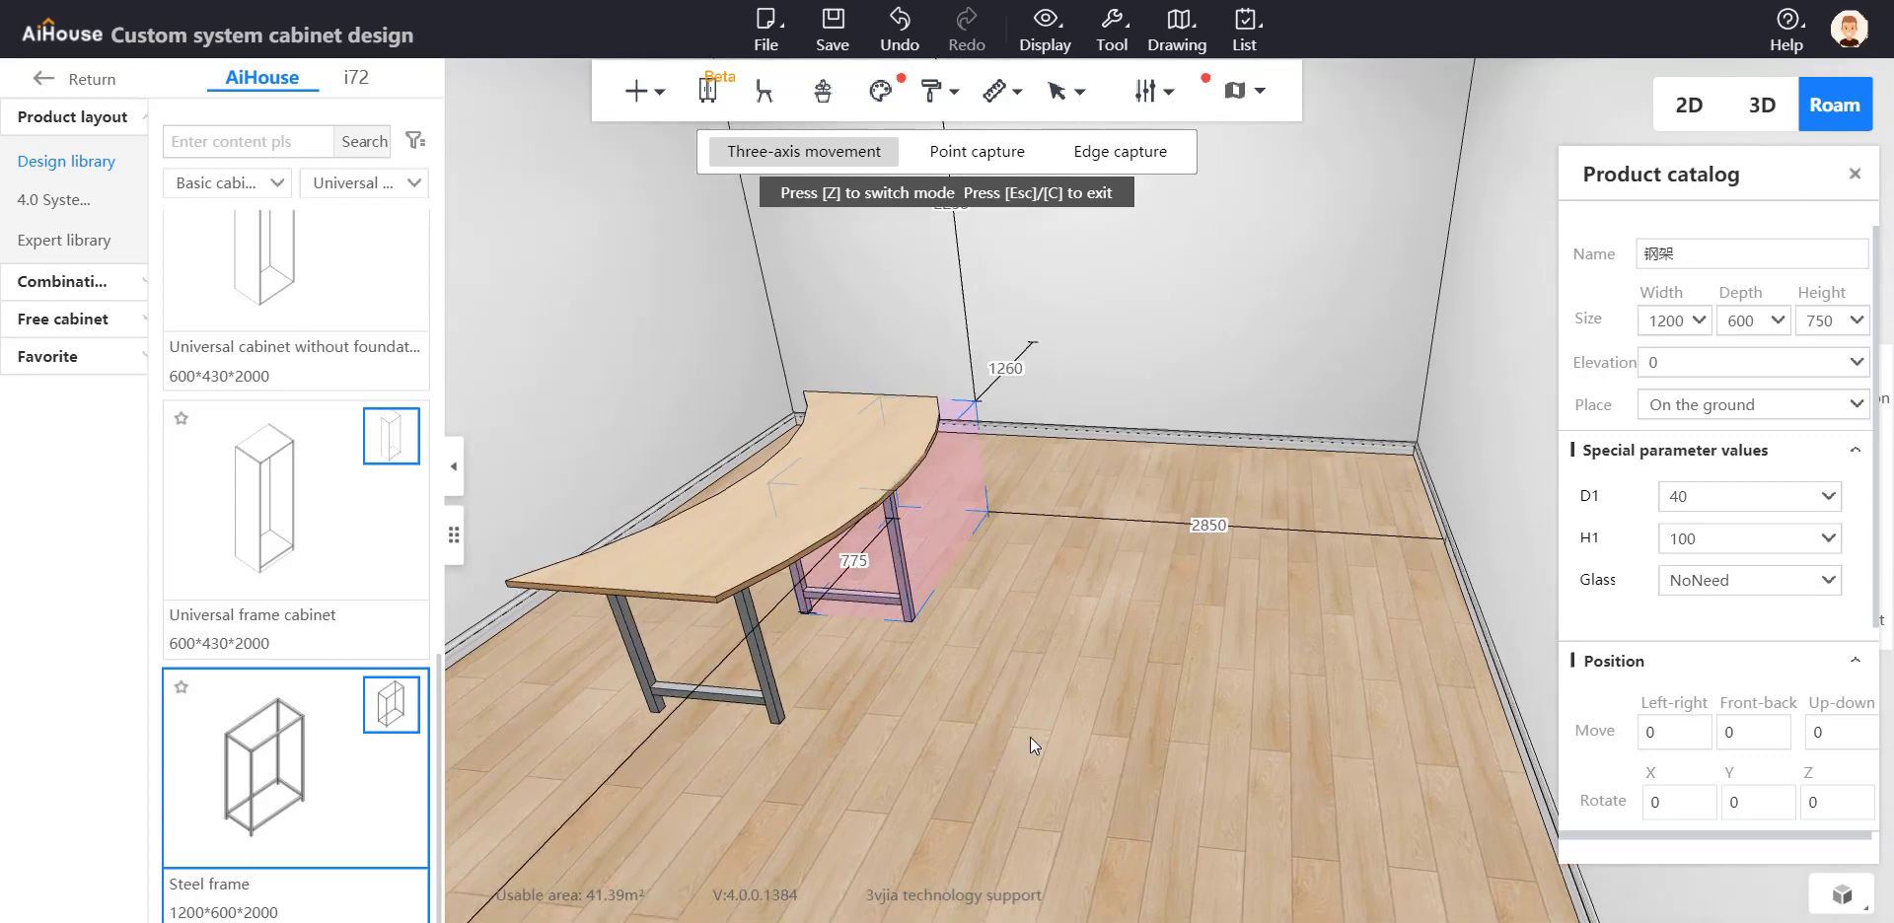
pyautogui.moveTo(927, 805)
pyautogui.mouseDown()
pyautogui.moveTo(1008, 813)
pyautogui.moveTo(712, 831)
pyautogui.moveTo(908, 791)
pyautogui.mouseUp()
pyautogui.press('d')
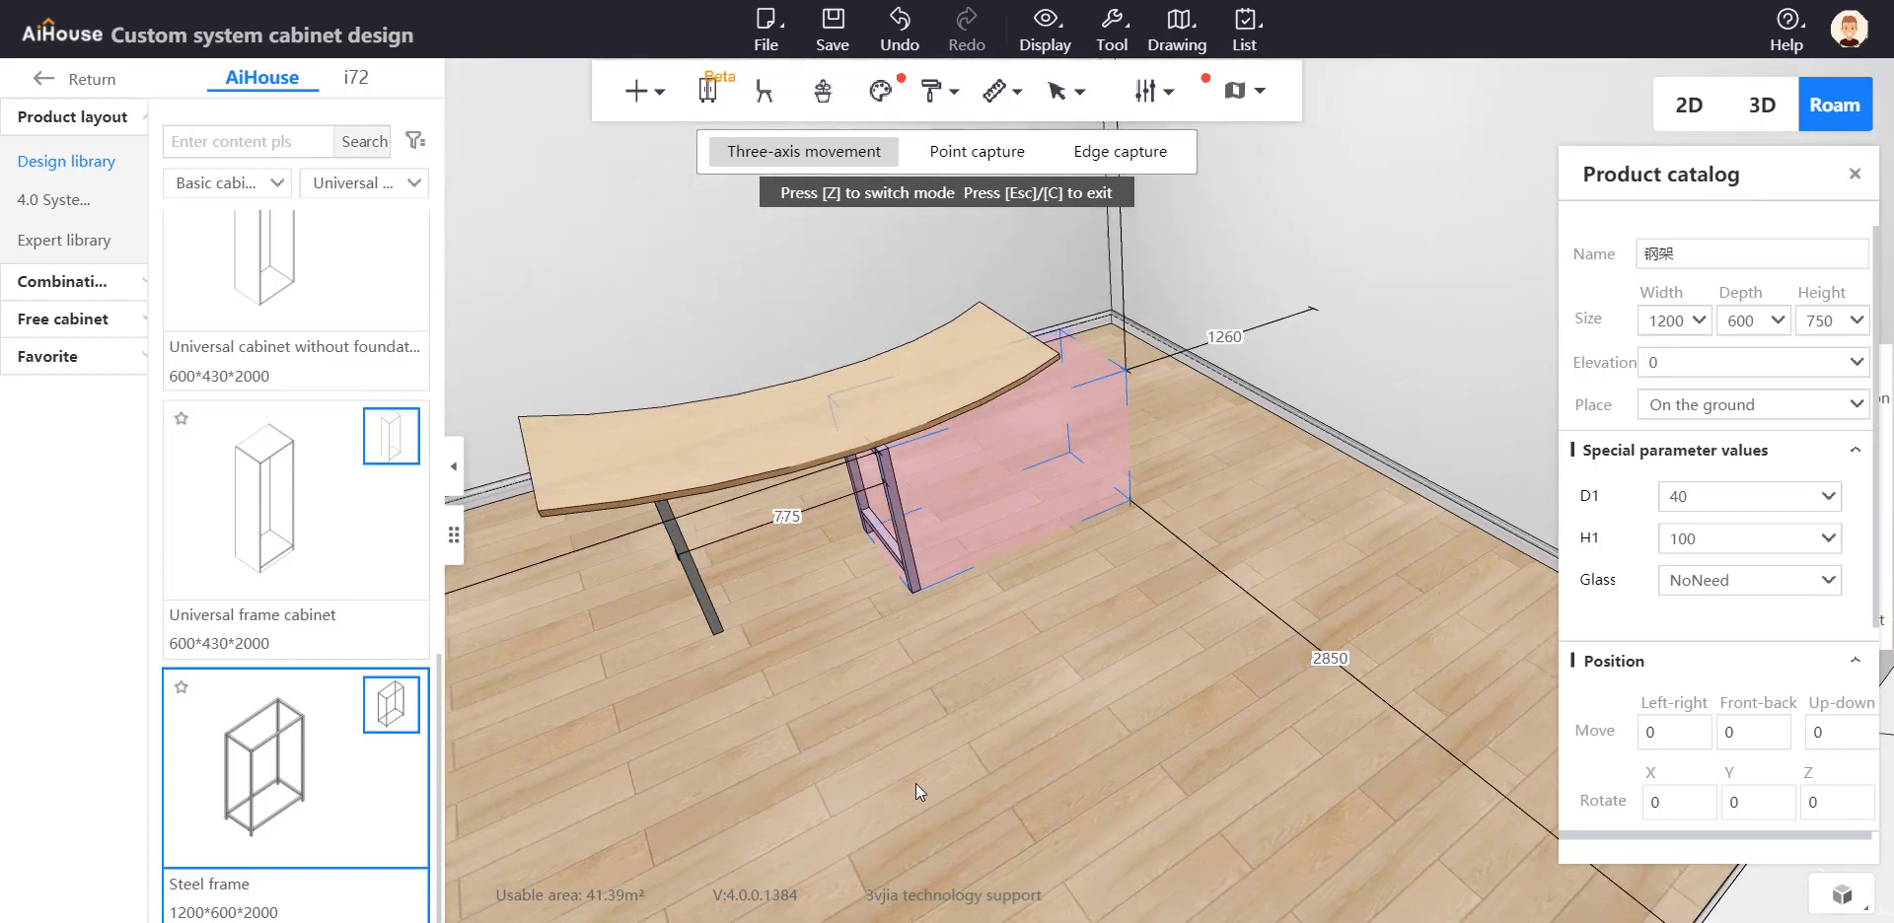
pyautogui.moveTo(839, 738); pyautogui.dragTo(1087, 616)
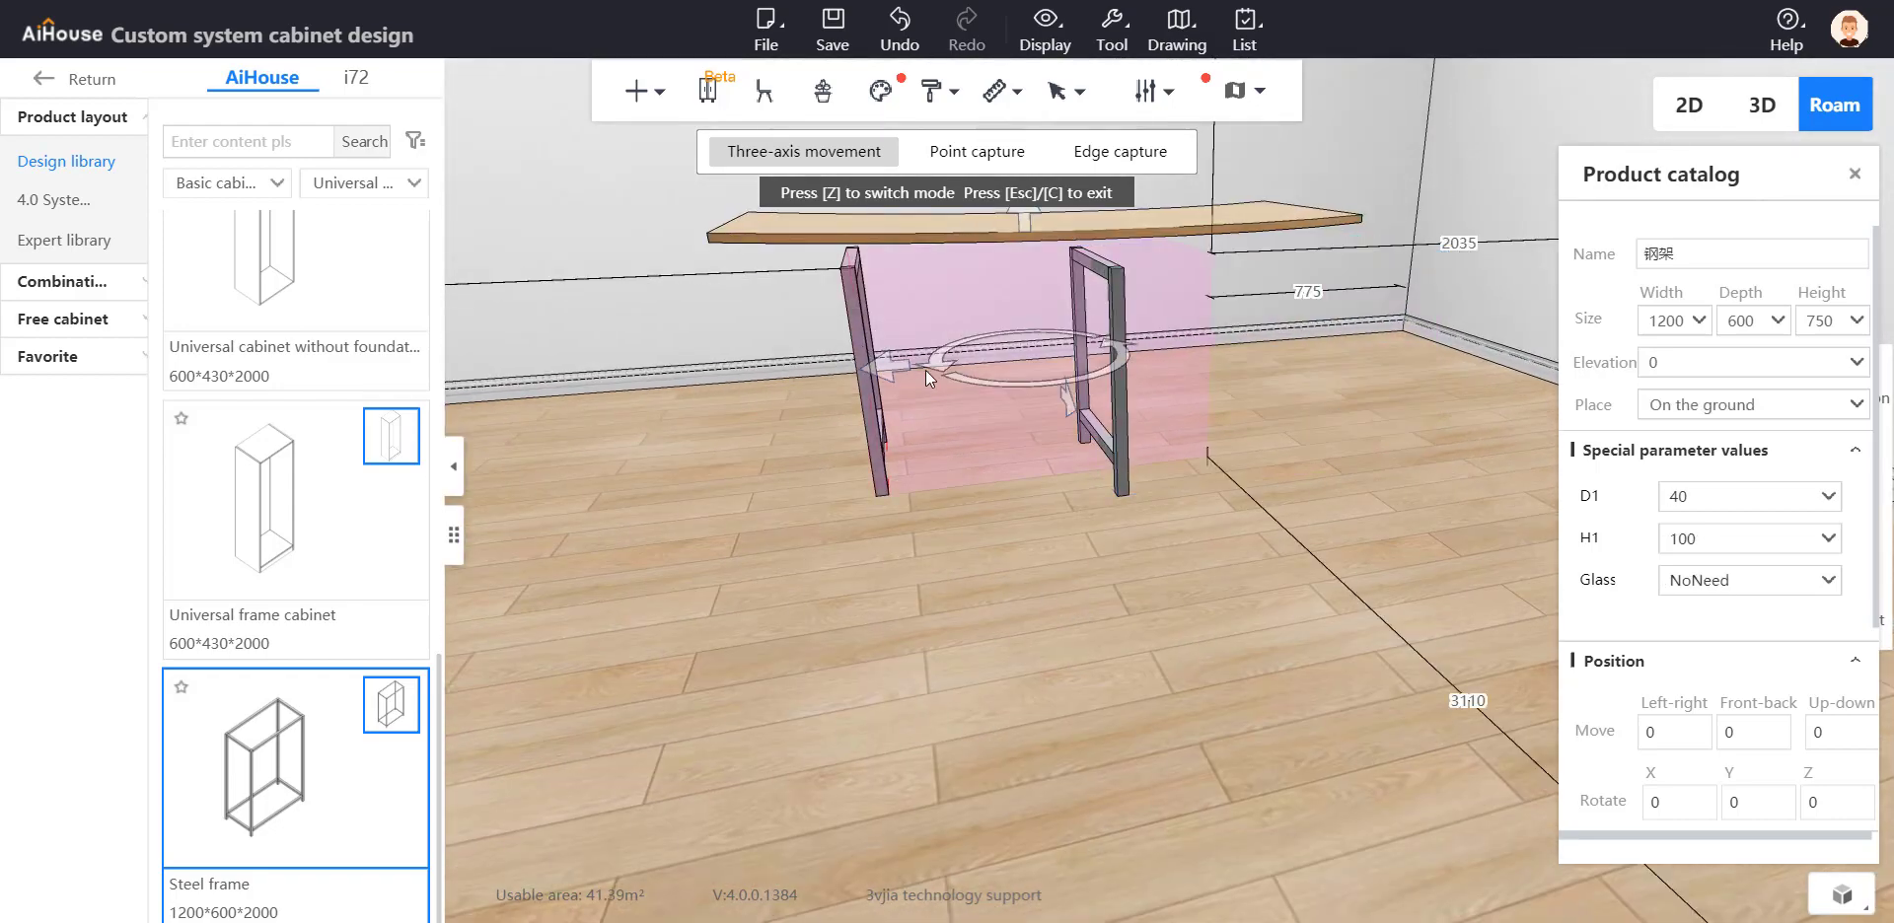
pyautogui.click(854, 361)
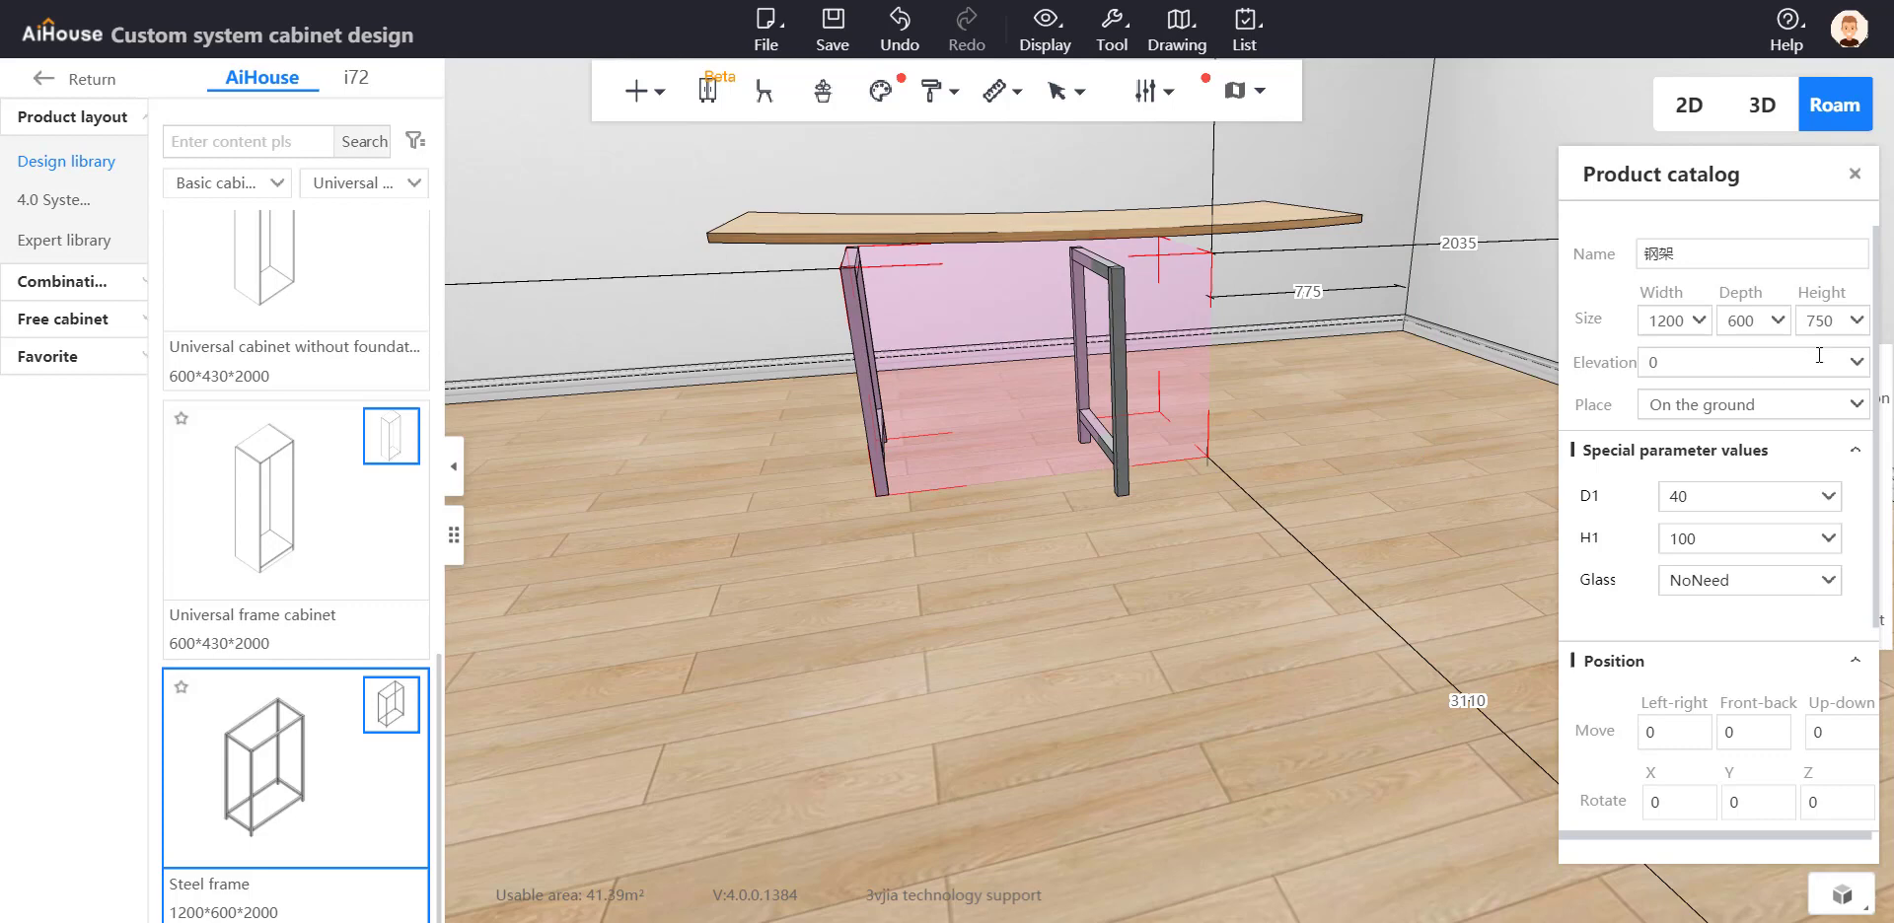
pyautogui.click(1811, 320)
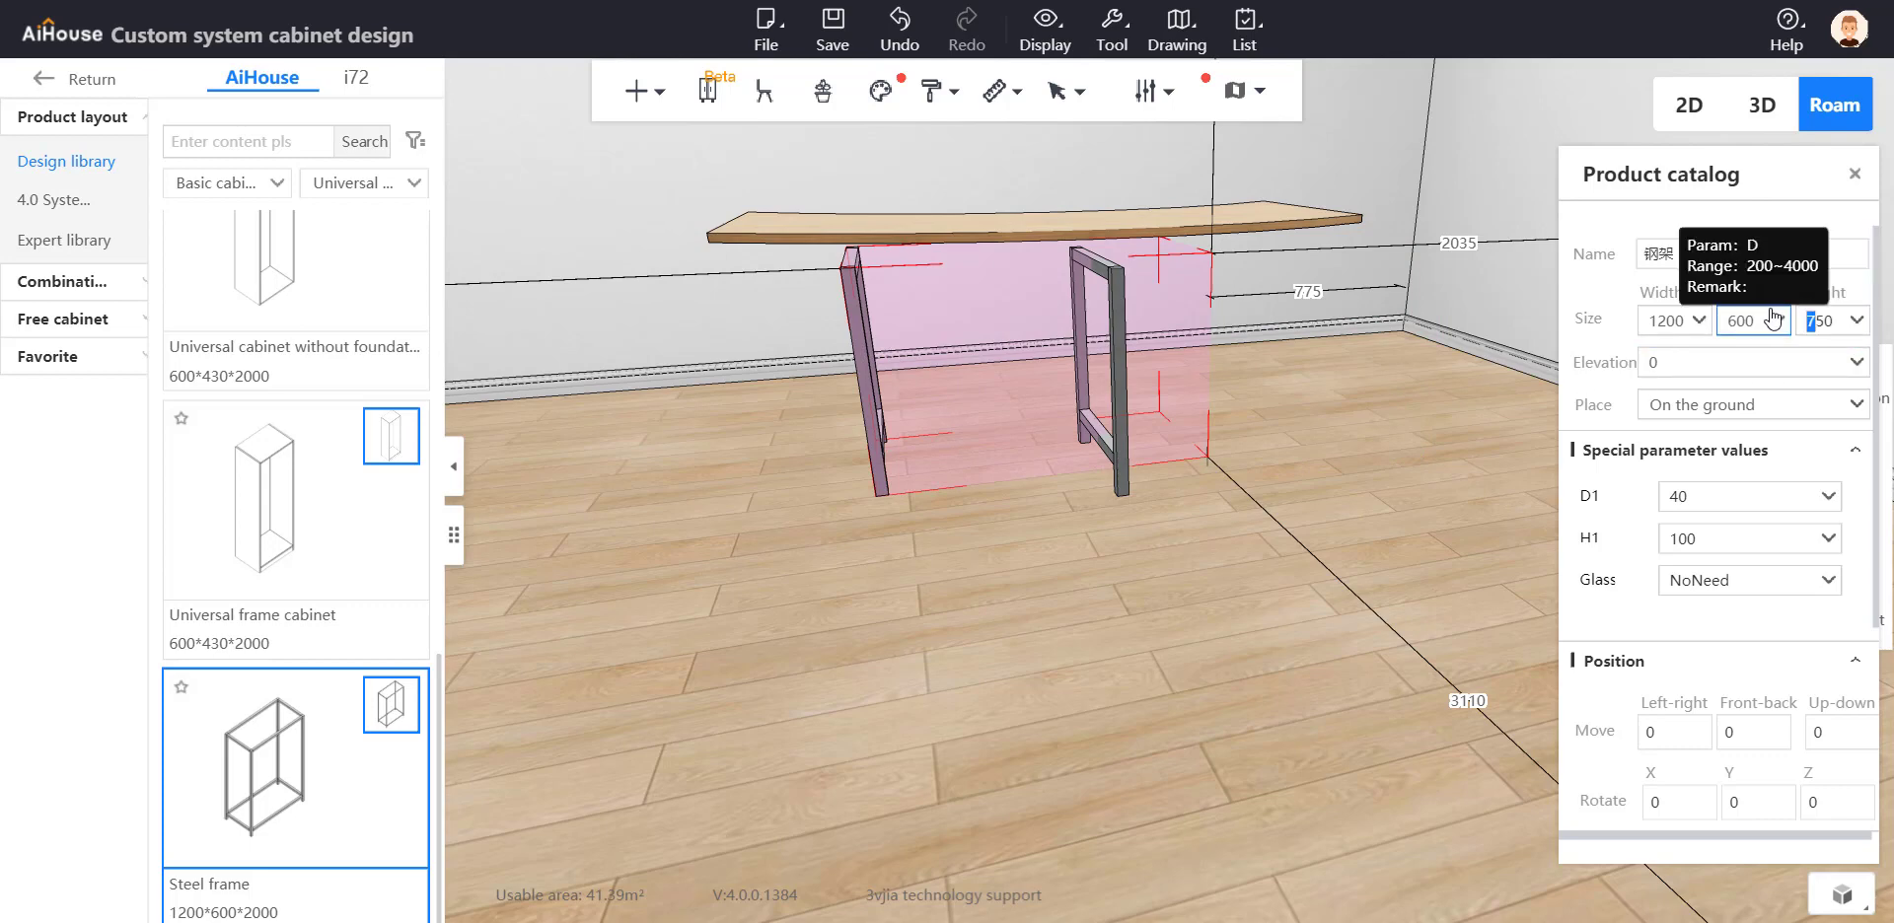
pyautogui.write('8')
pyautogui.press('Return')
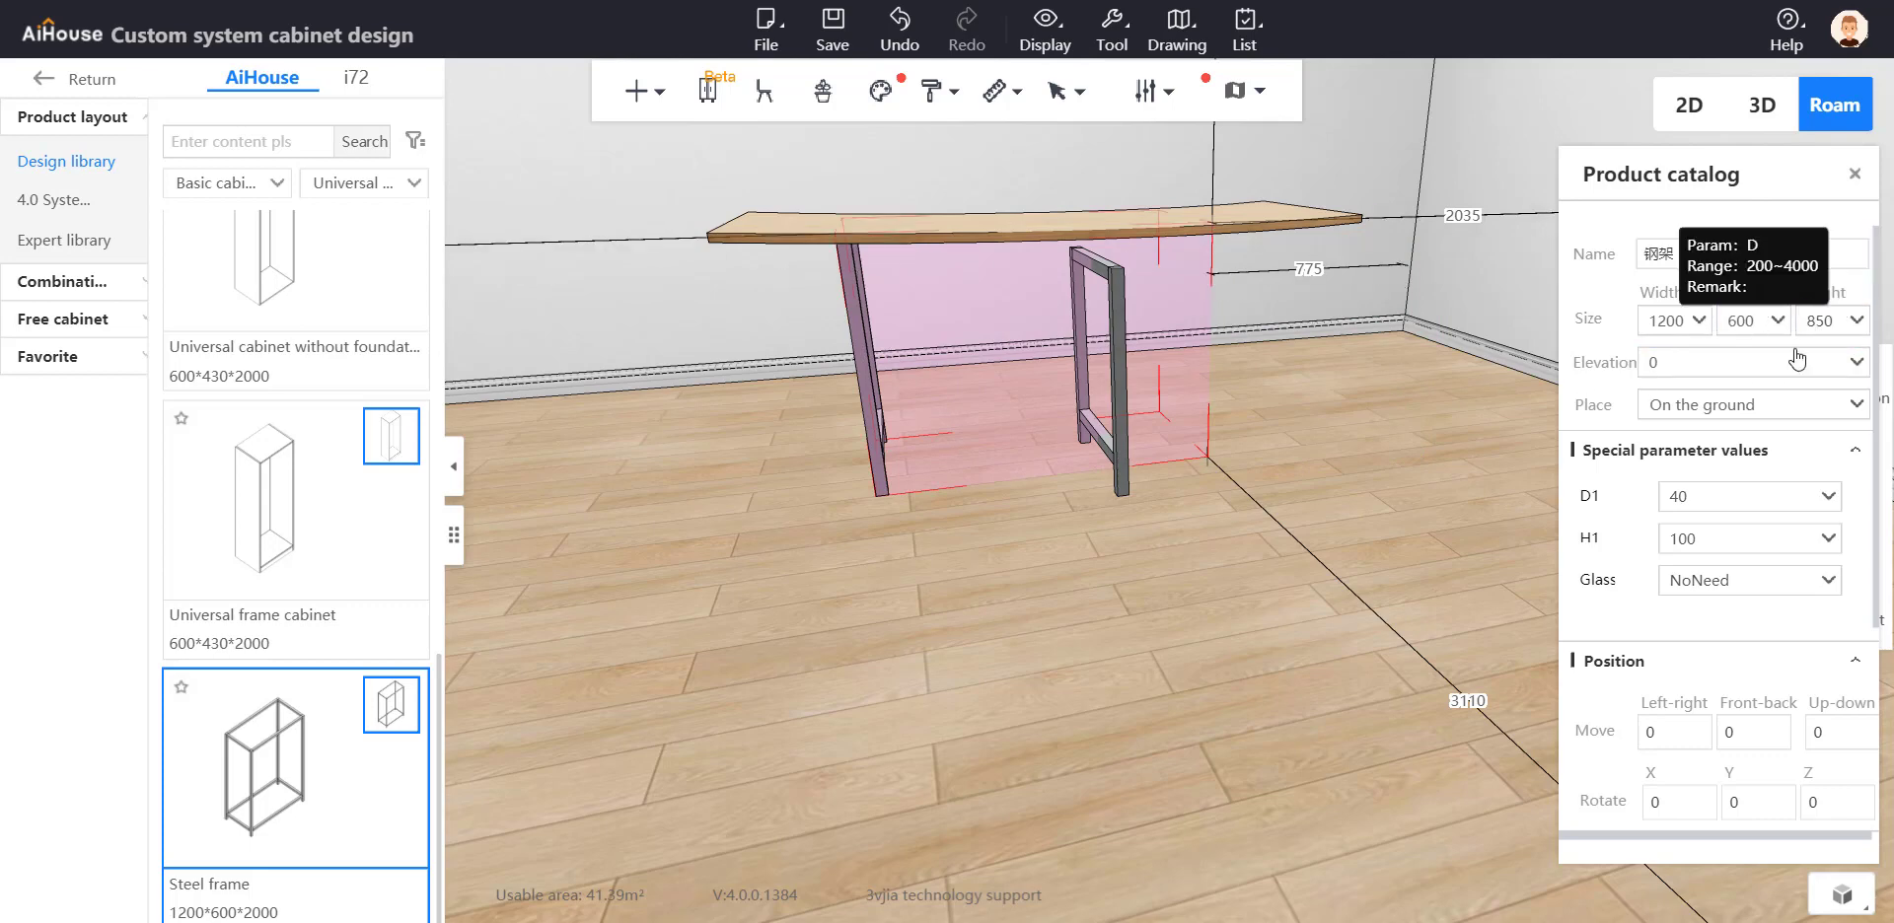
pyautogui.click(1118, 325)
pyautogui.click(1815, 320)
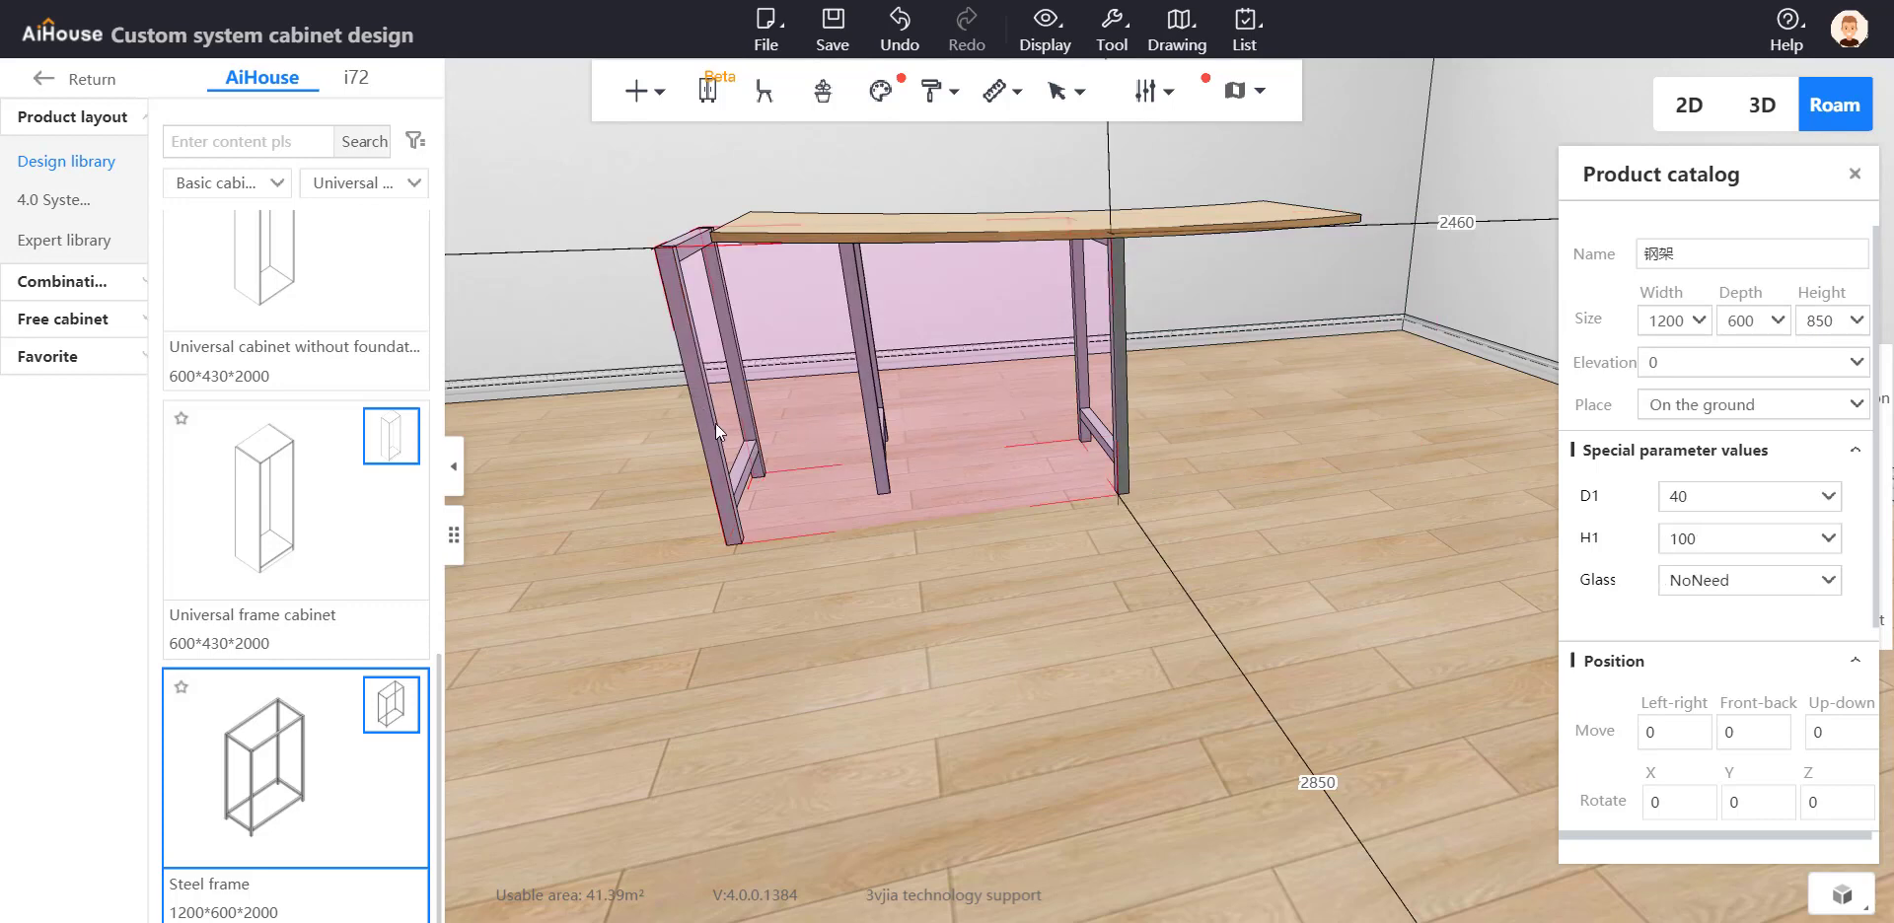
# Step: Position a third copy of the leg frame beneath the far end of the tabletop
pyautogui.click(814, 607)
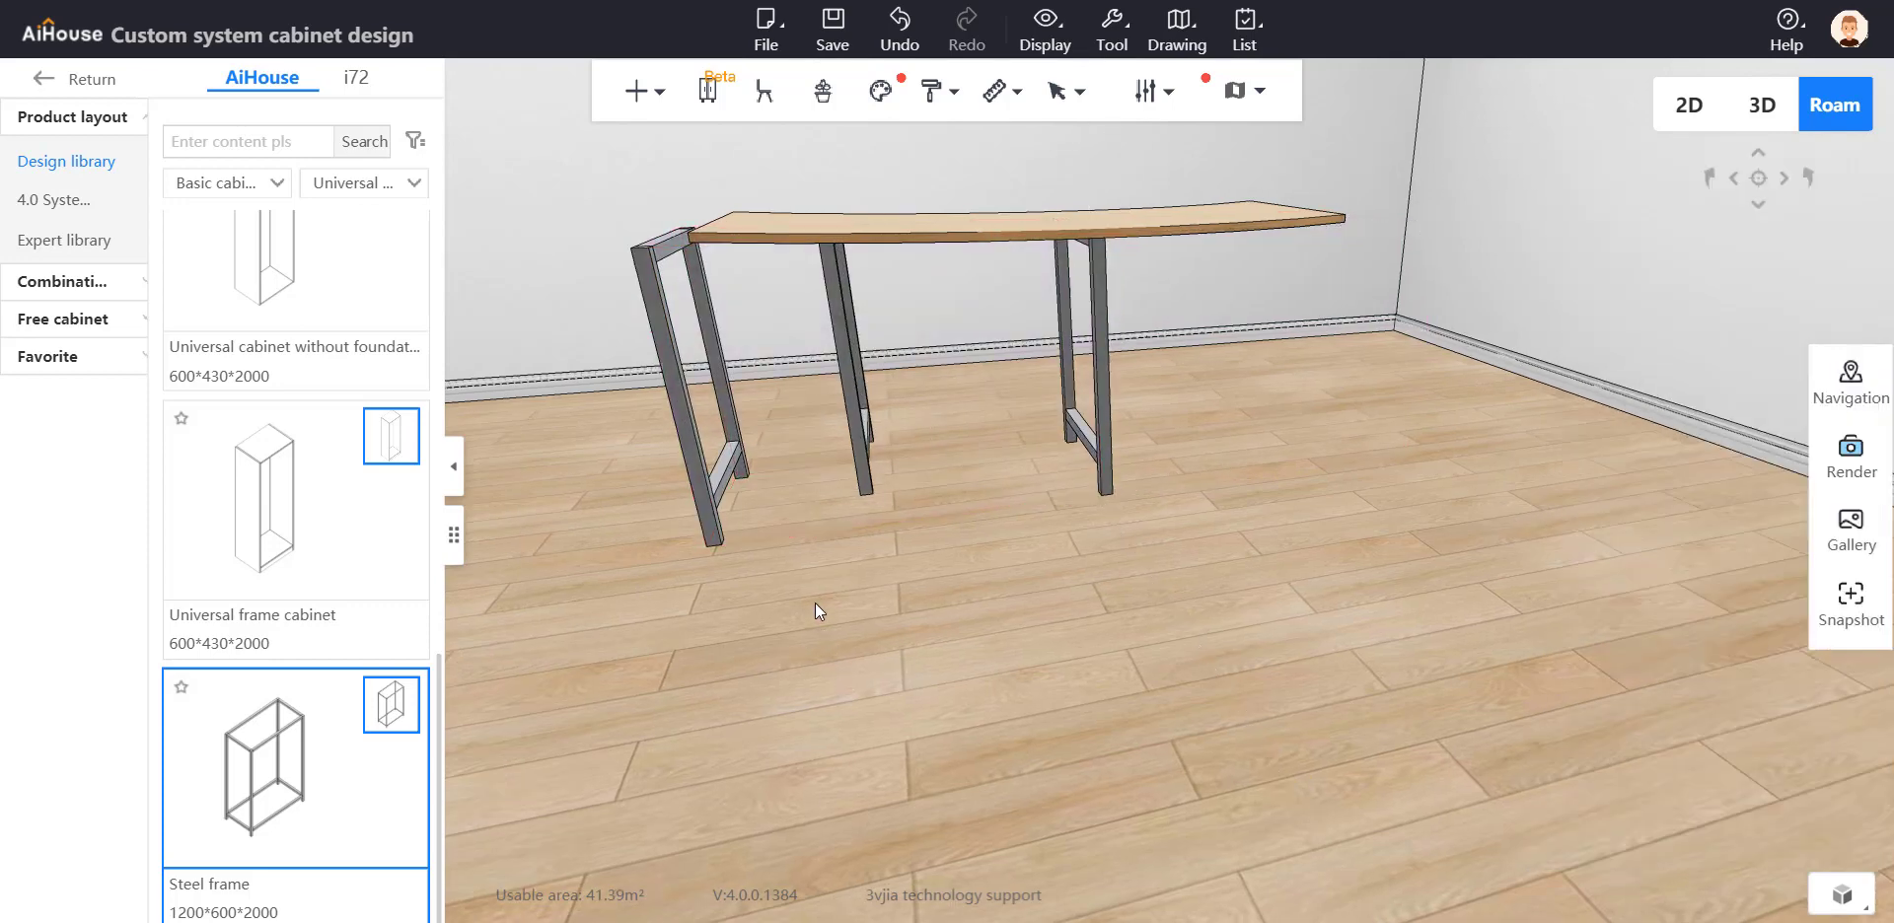
pyautogui.click(700, 479)
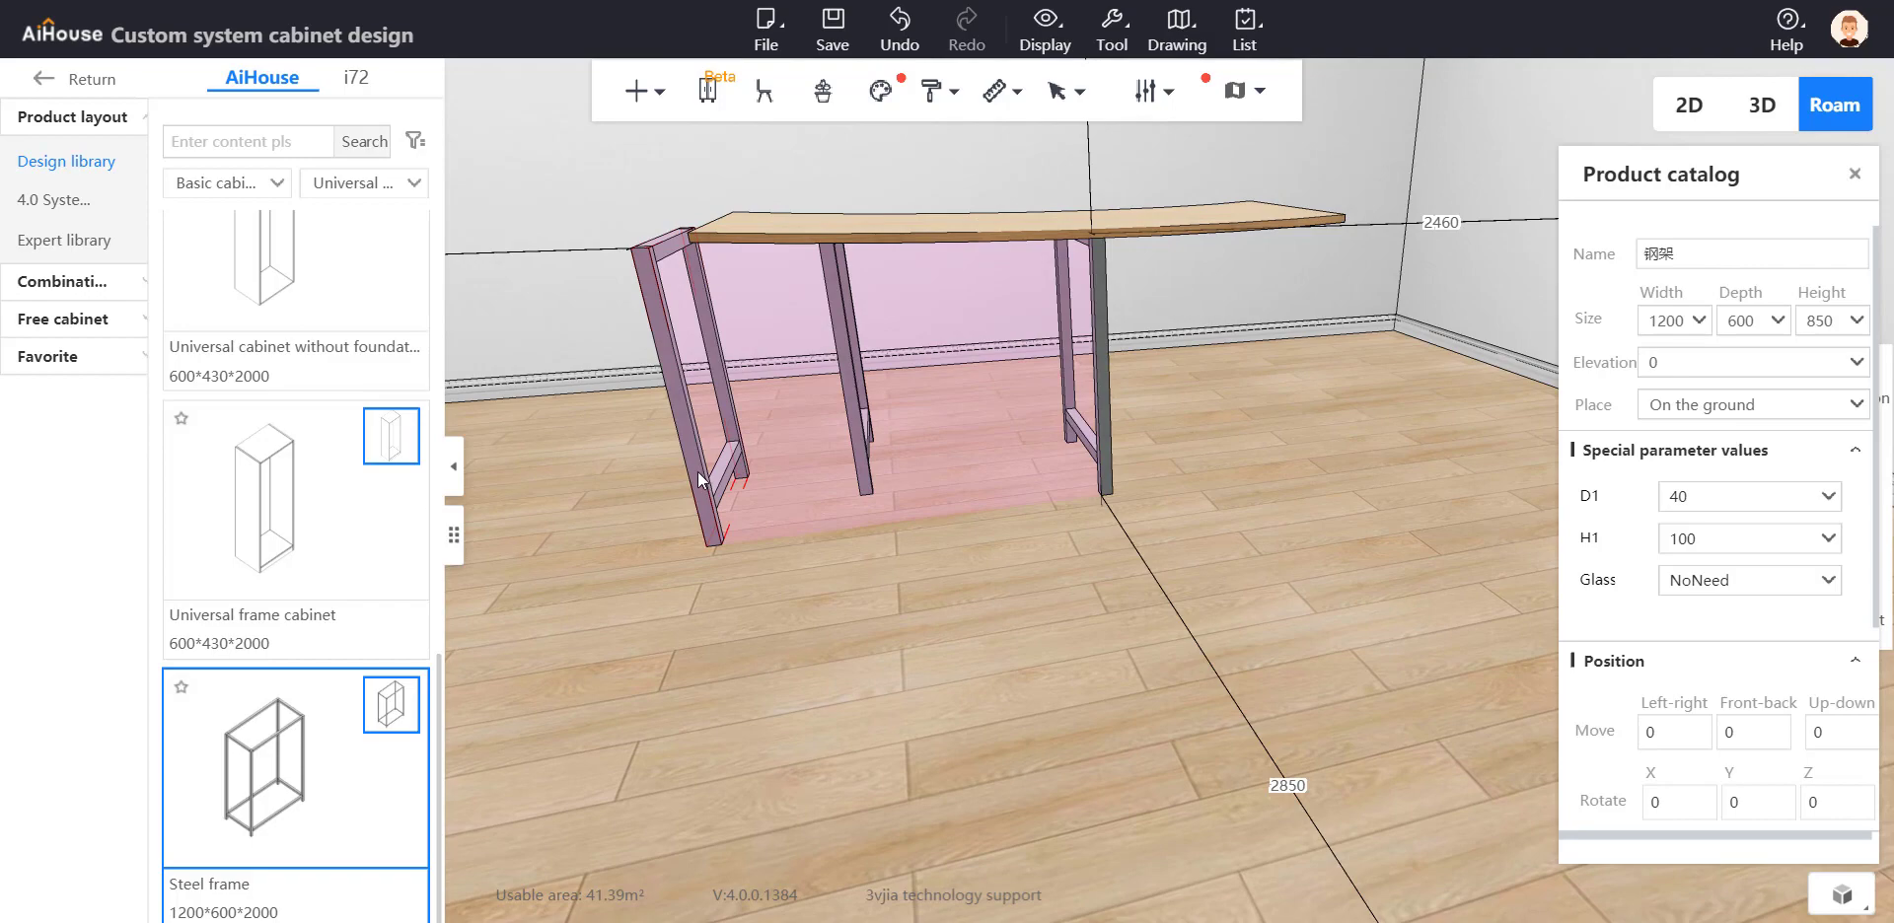
pyautogui.press('c')
pyautogui.moveTo(760, 376); pyautogui.dragTo(1330, 355)
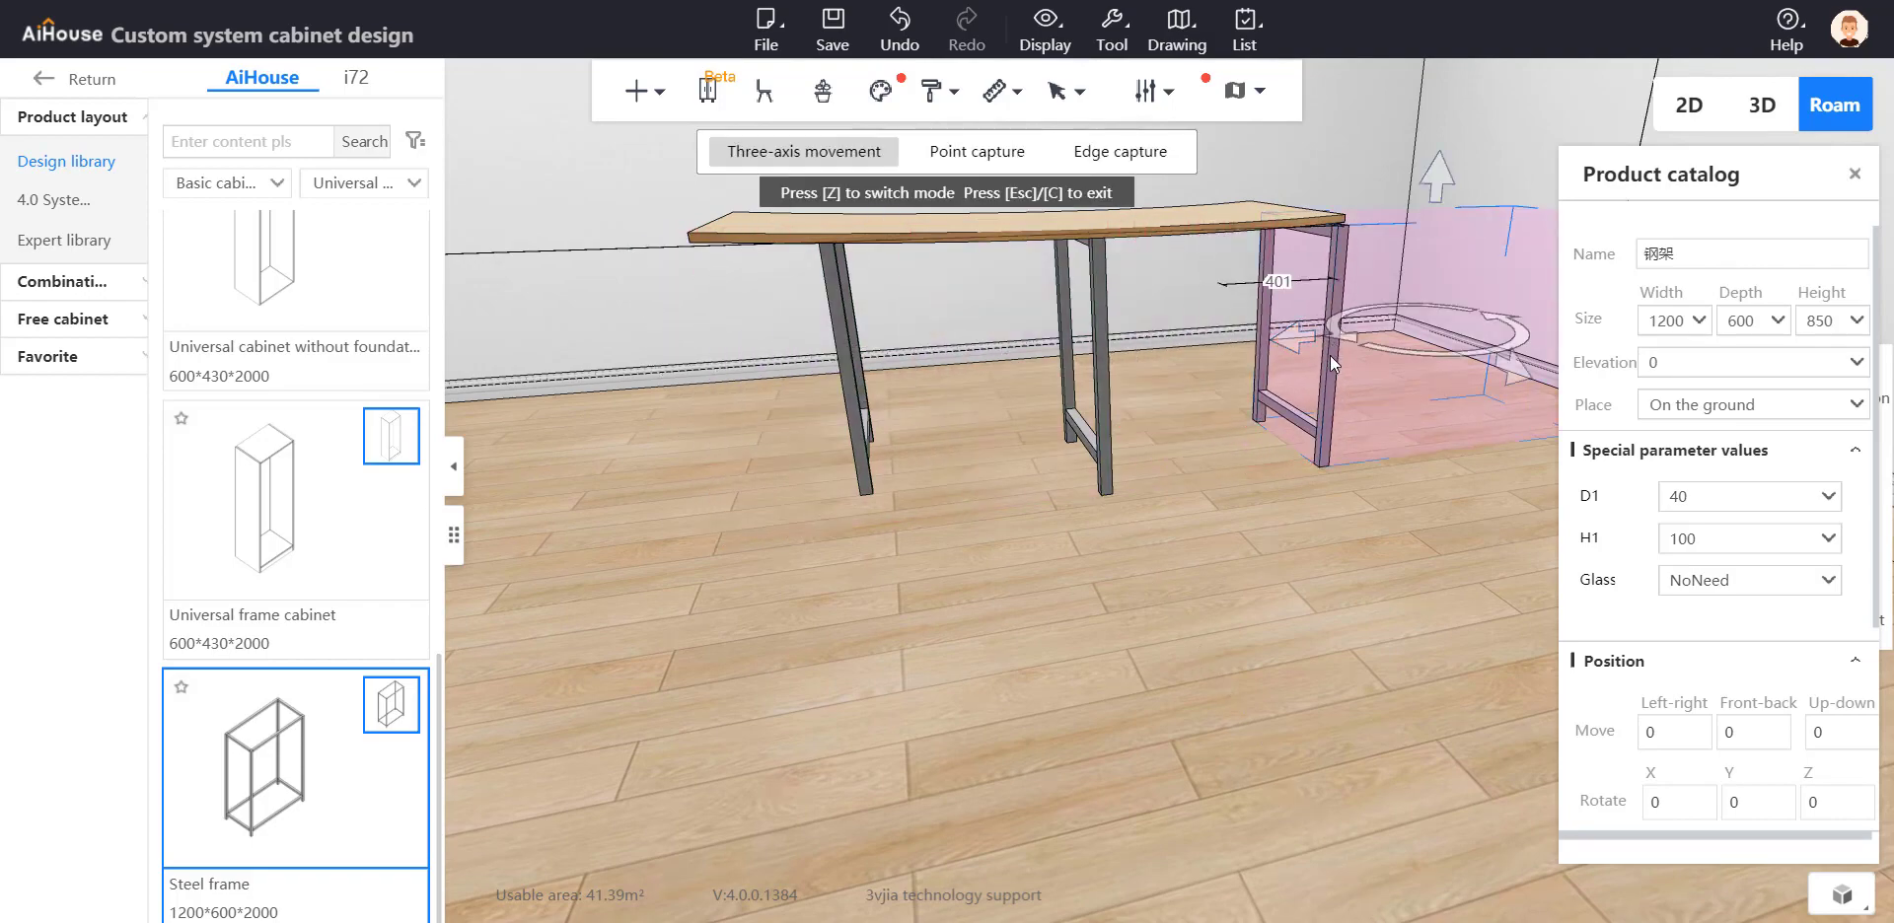
# Step: Shift the near leg frame slightly outward beneath the tabletop's near end, deselect it and leave three-axis movement mode
pyautogui.press('q')
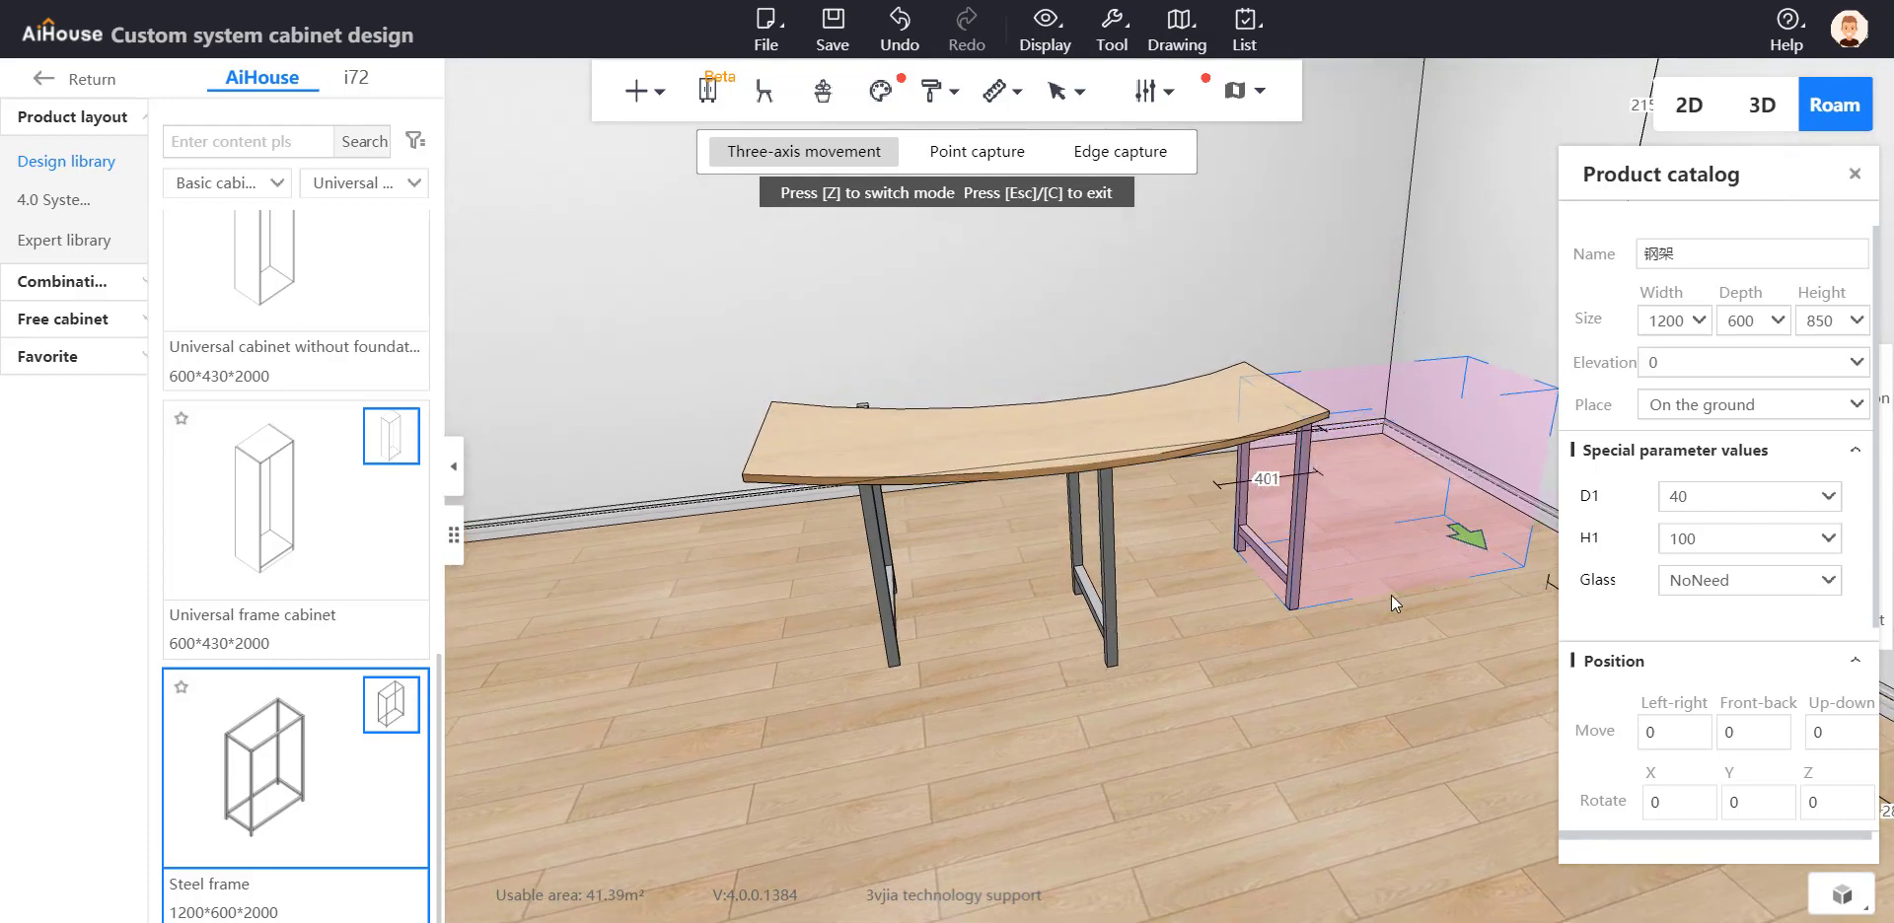
pyautogui.moveTo(1346, 706); pyautogui.dragTo(1275, 574)
pyautogui.press('a')
pyautogui.click(1275, 574)
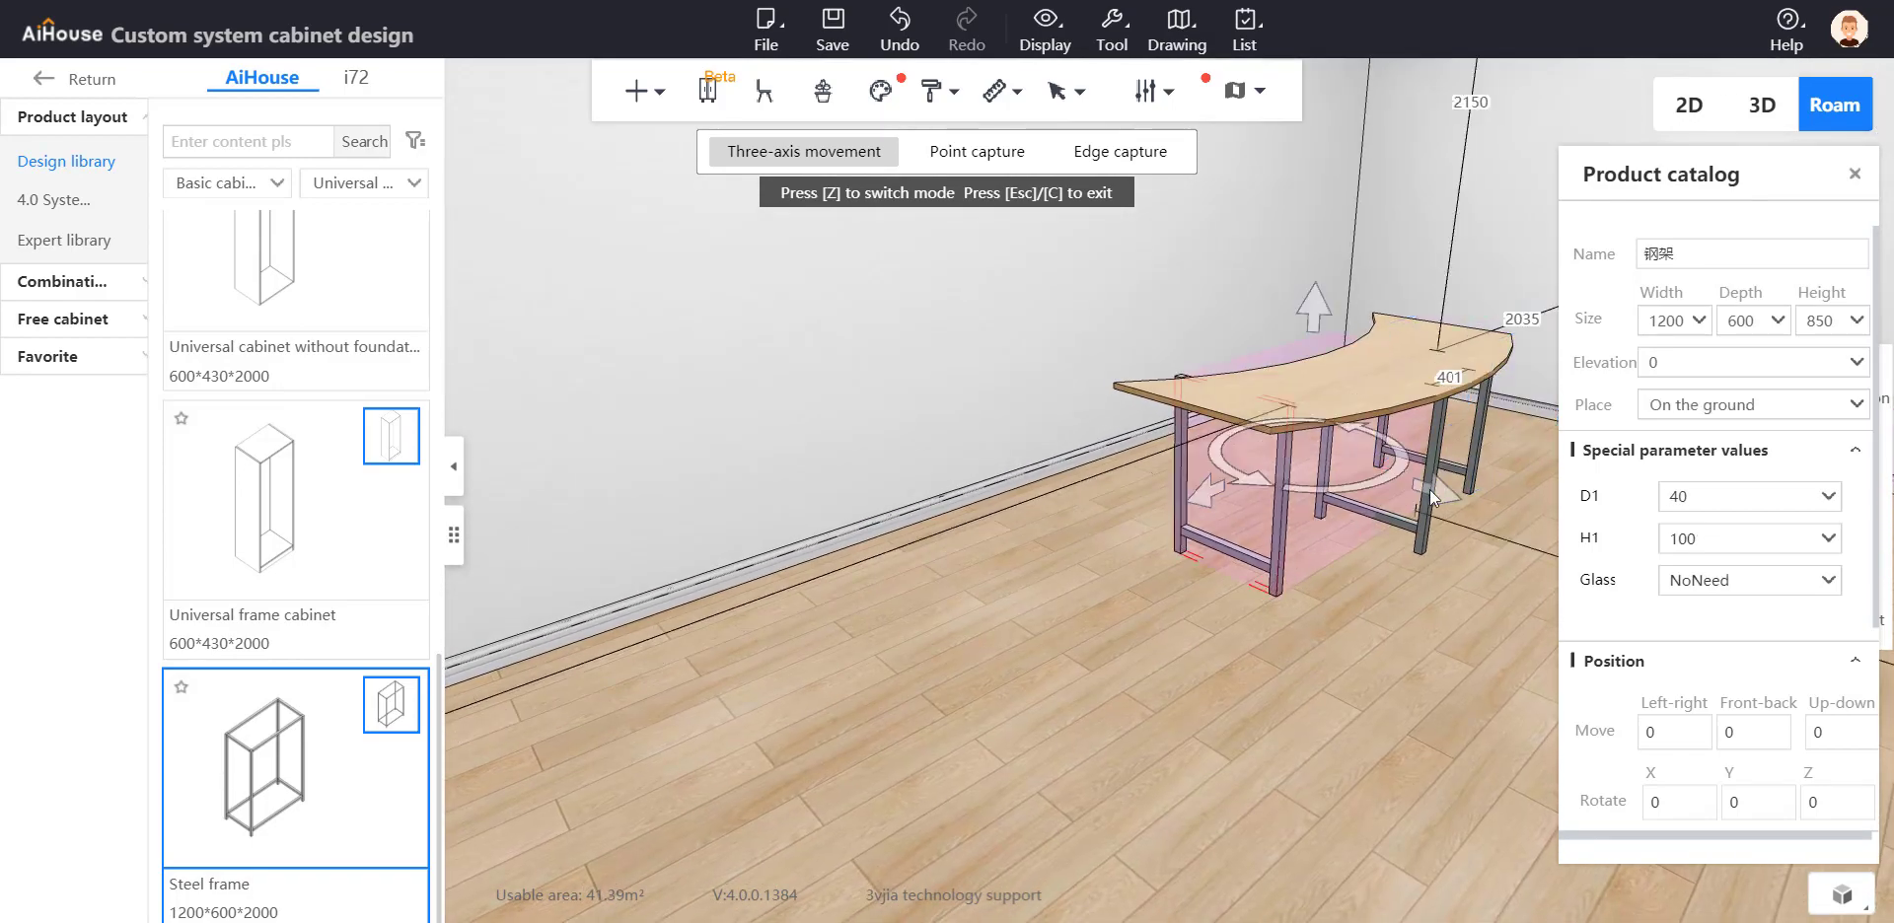
pyautogui.moveTo(1429, 489); pyautogui.dragTo(1487, 524)
pyautogui.moveTo(1240, 507); pyautogui.dragTo(1216, 520)
pyautogui.moveTo(1464, 516); pyautogui.dragTo(1429, 518)
pyautogui.click(1391, 661)
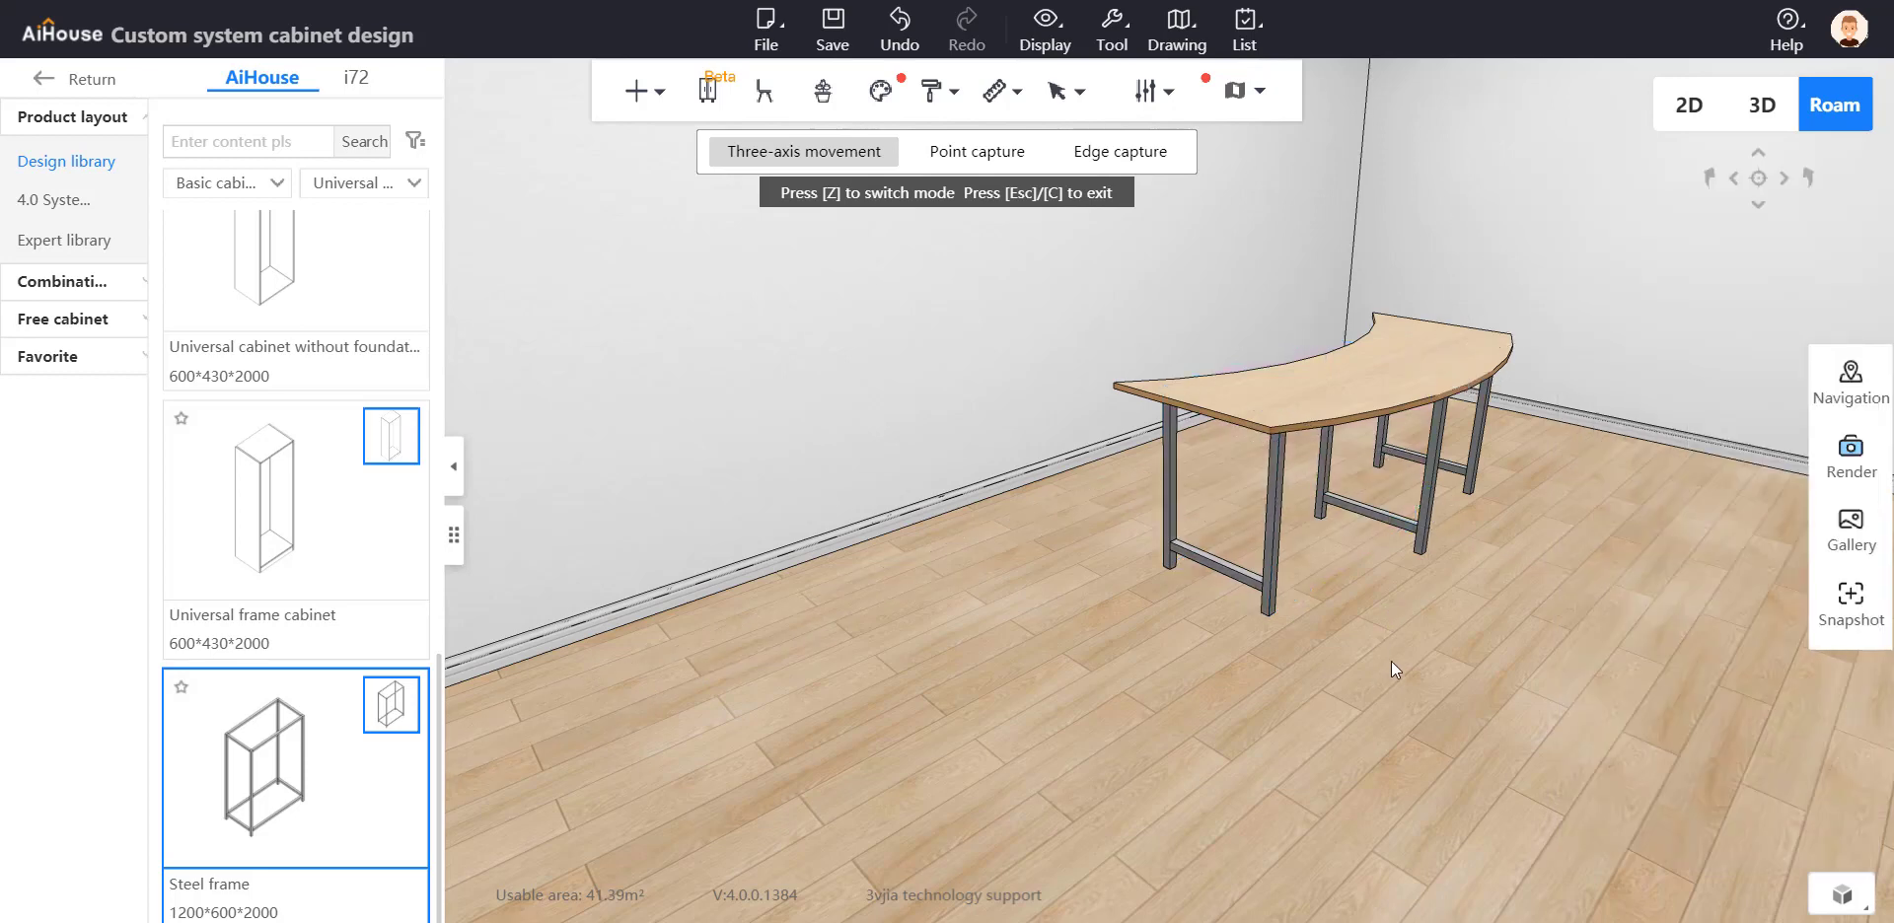
pyautogui.moveTo(1390, 660); pyautogui.dragTo(1514, 594)
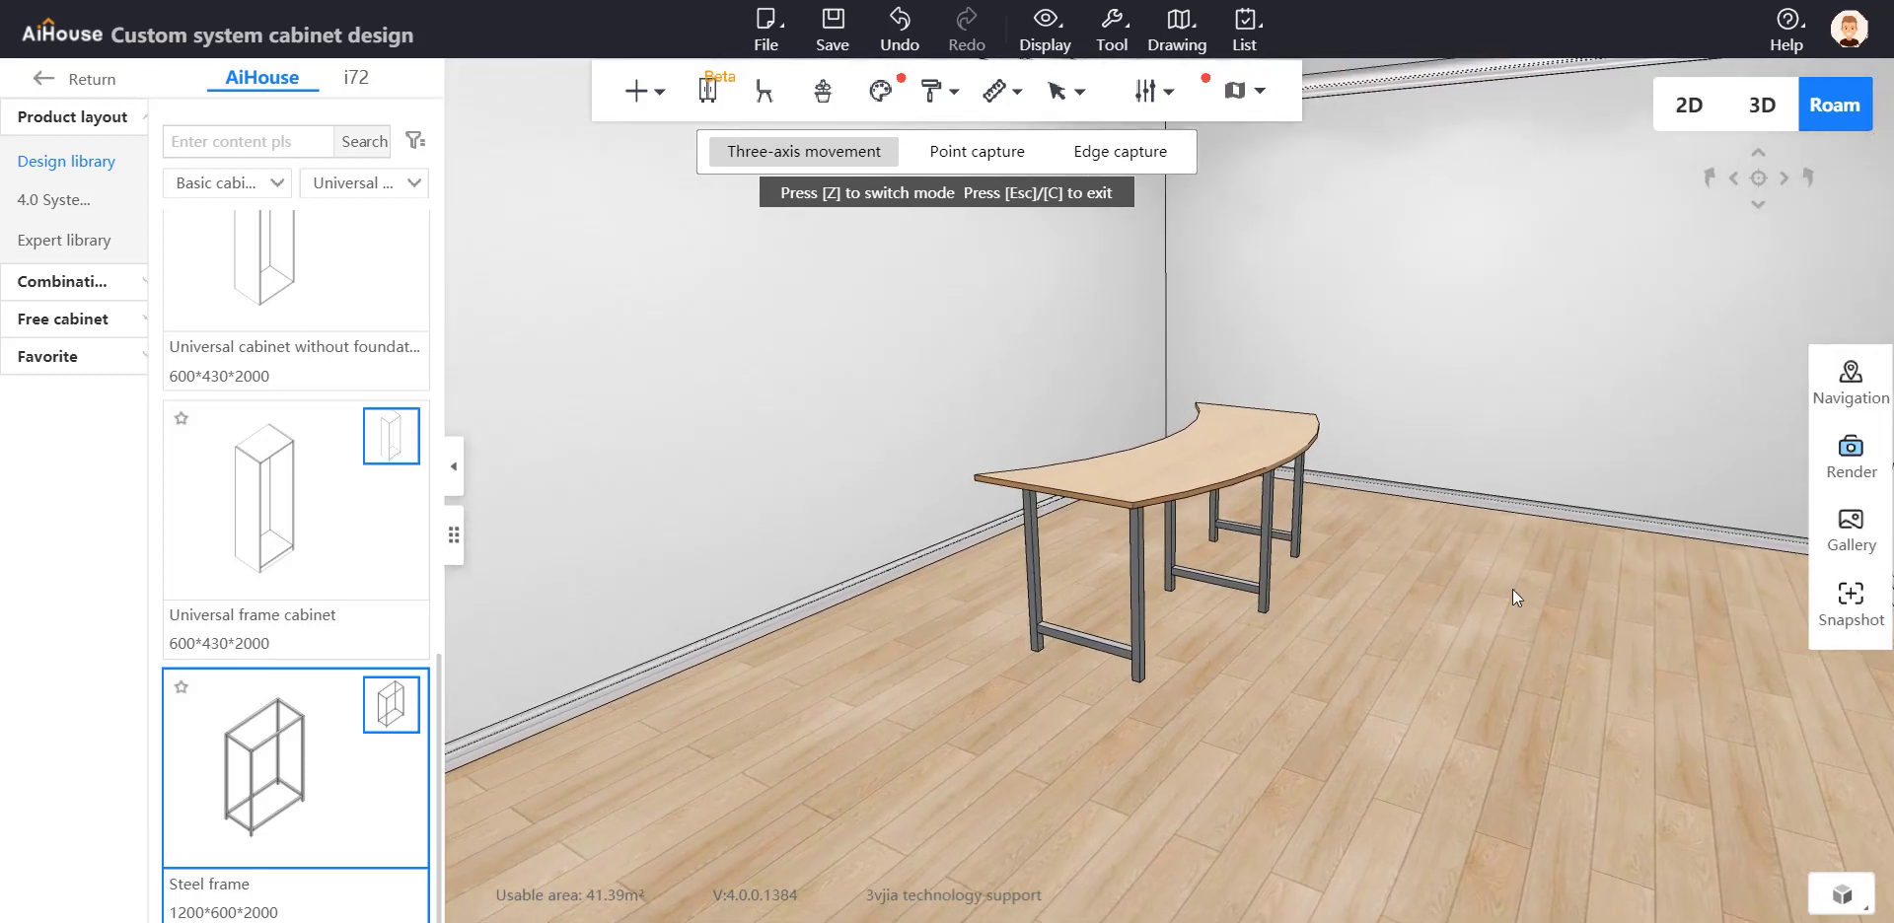
pyautogui.press('Escape')
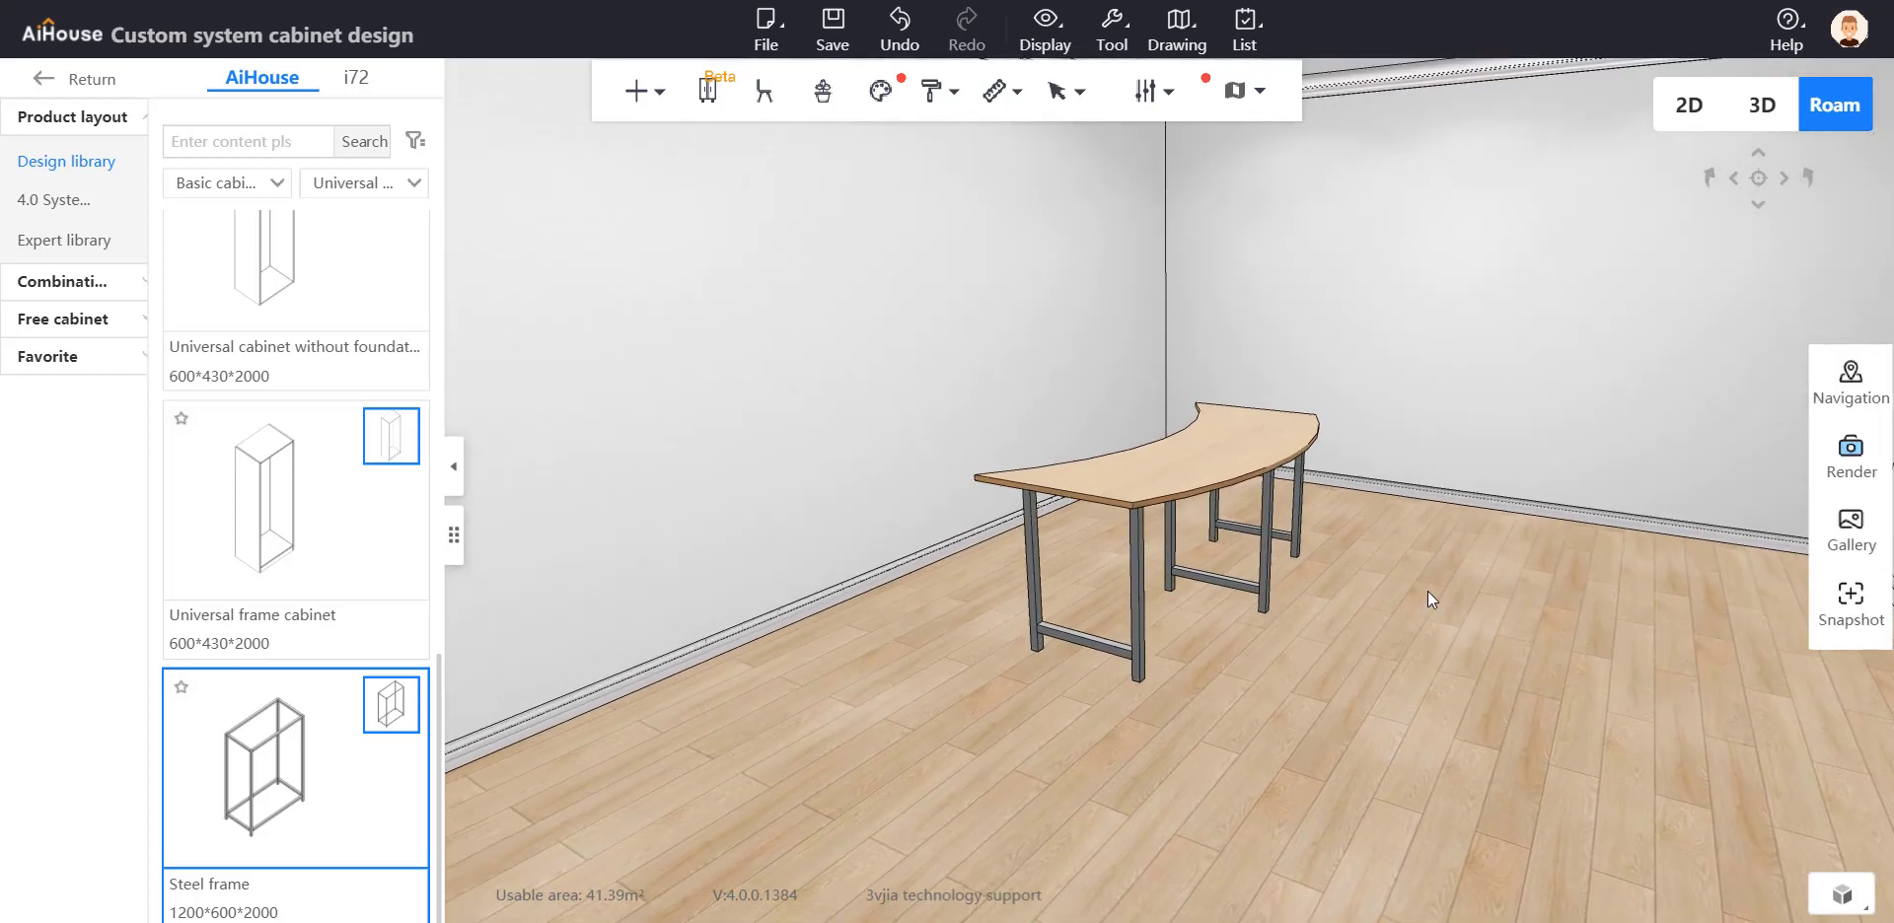